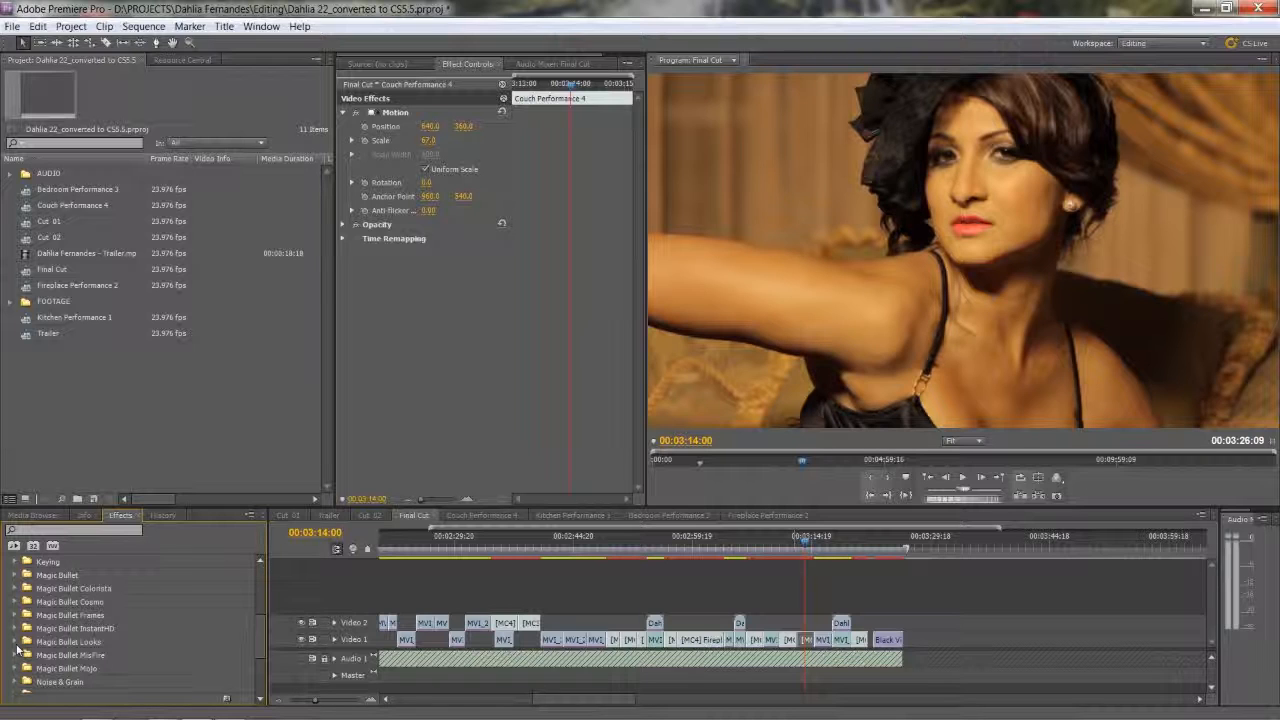
# Apply the Magic Bullet Colorista II effect to the Couch Performance 4 clip and widen the effect's controls area.
pyautogui.click(16, 588)
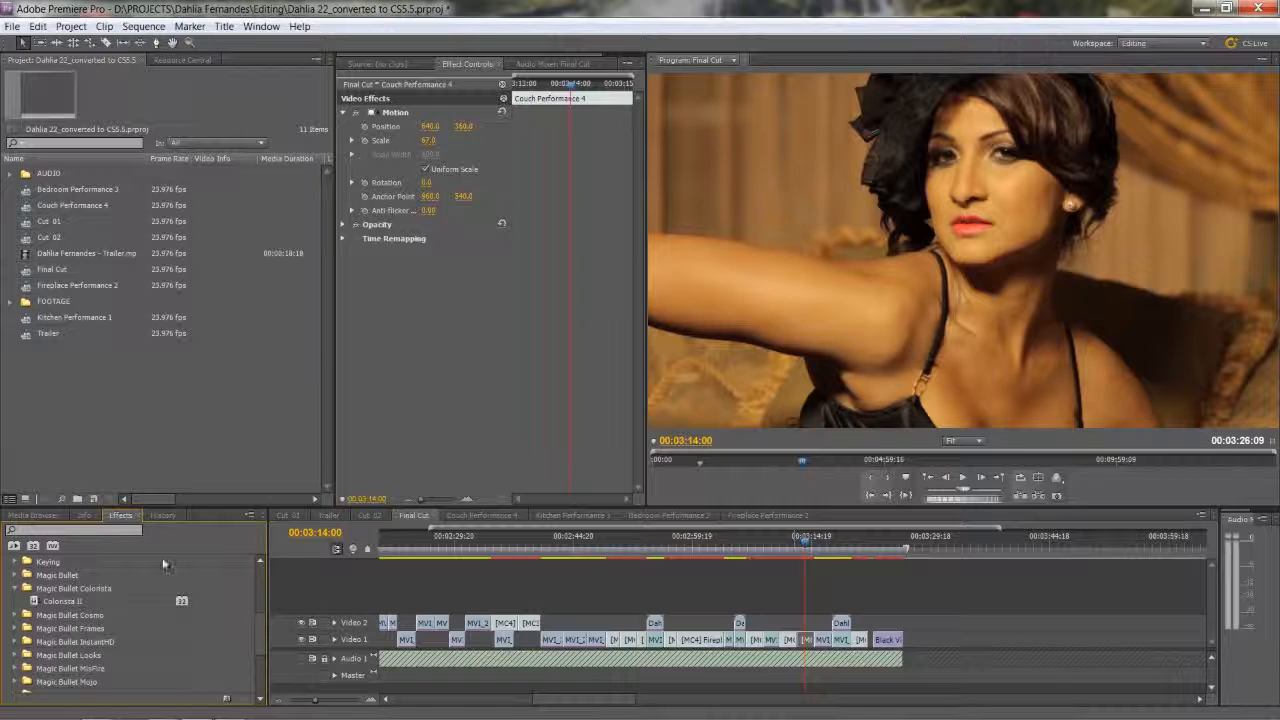
pyautogui.click(36, 602)
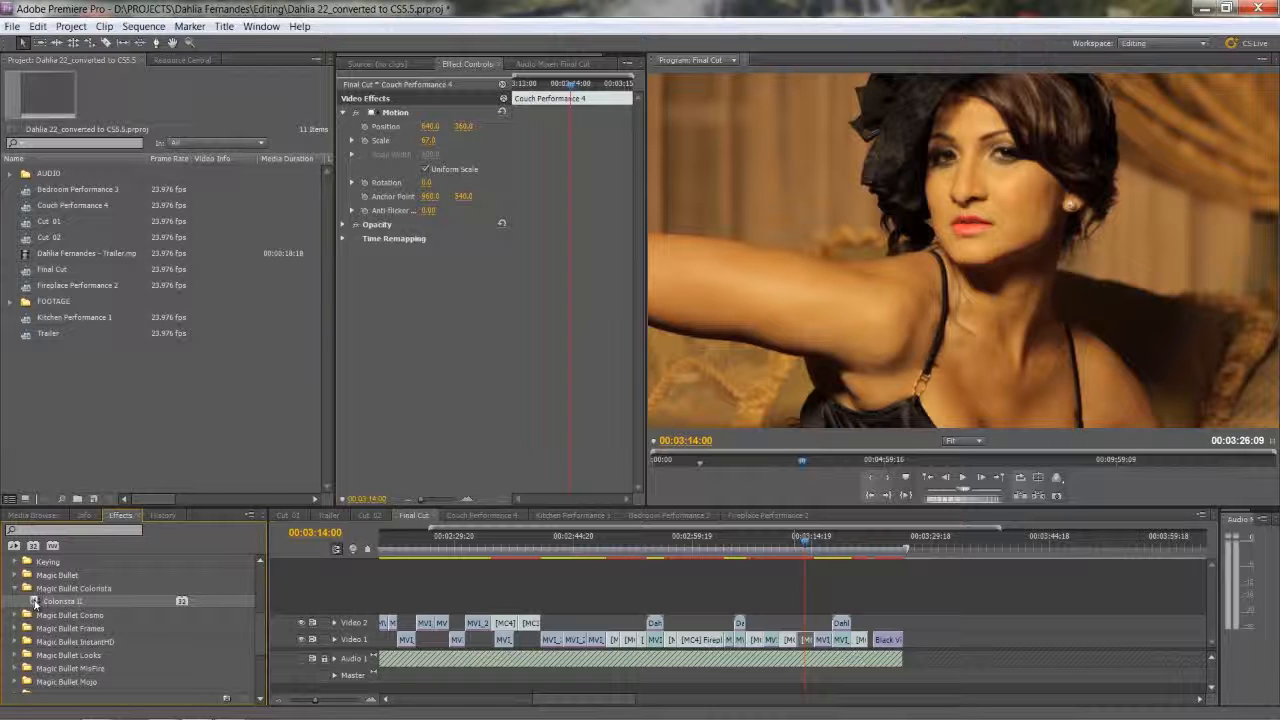
pyautogui.moveTo(35, 603); pyautogui.dragTo(790, 640)
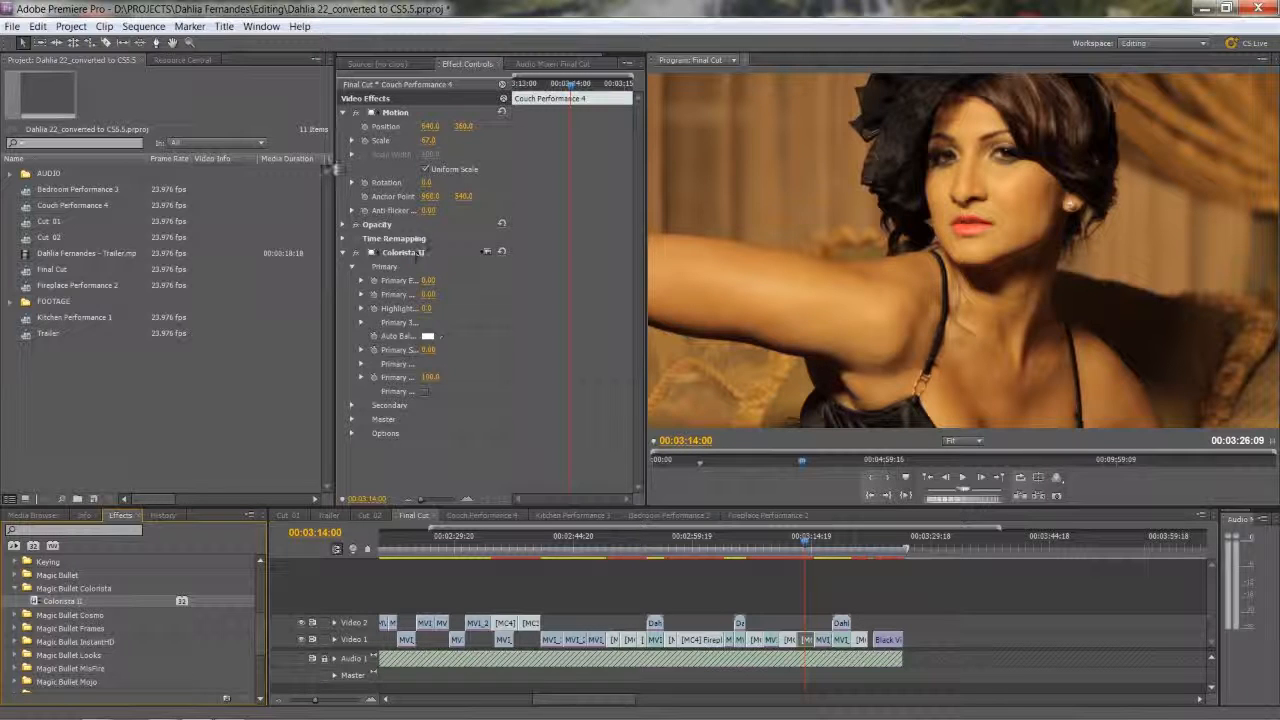
pyautogui.moveTo(333, 169); pyautogui.dragTo(140, 170)
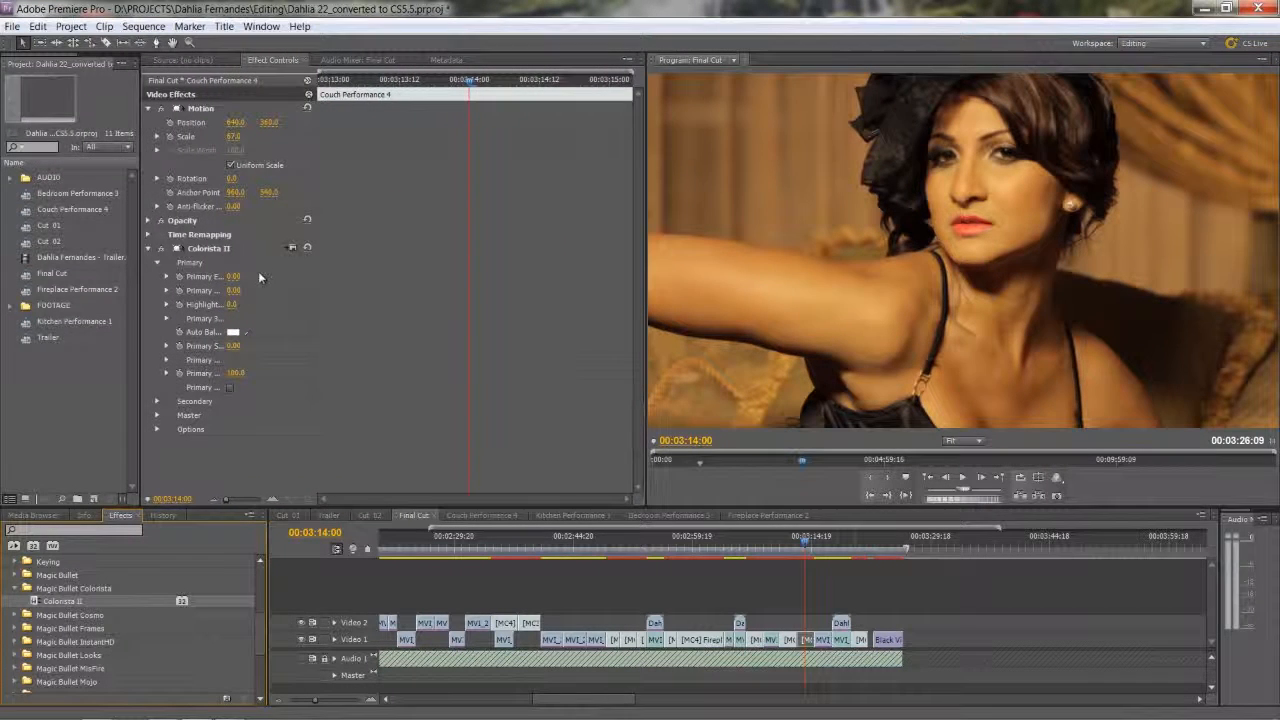
pyautogui.moveTo(315, 185); pyautogui.dragTo(578, 185)
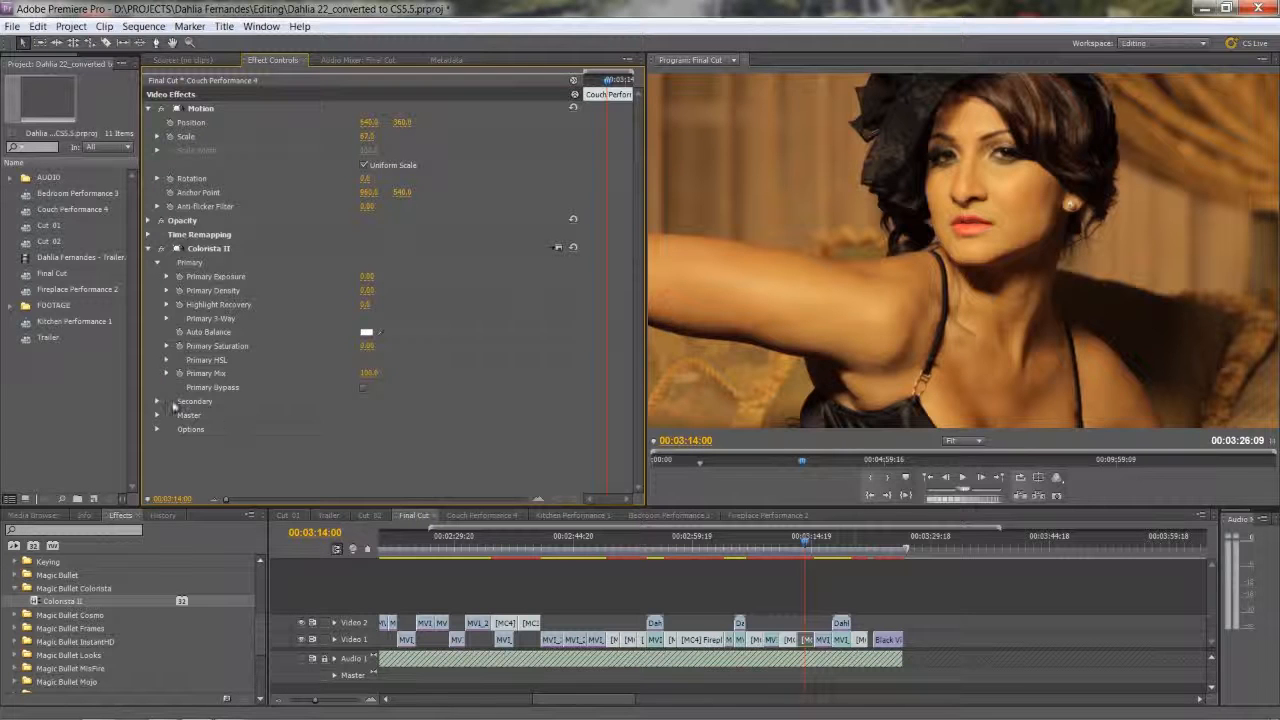
# Collapse Colorista II's Primary section and expand the Secondary section down to its Secondary 3-Way color wheels.
pyautogui.click(157, 263)
pyautogui.click(157, 276)
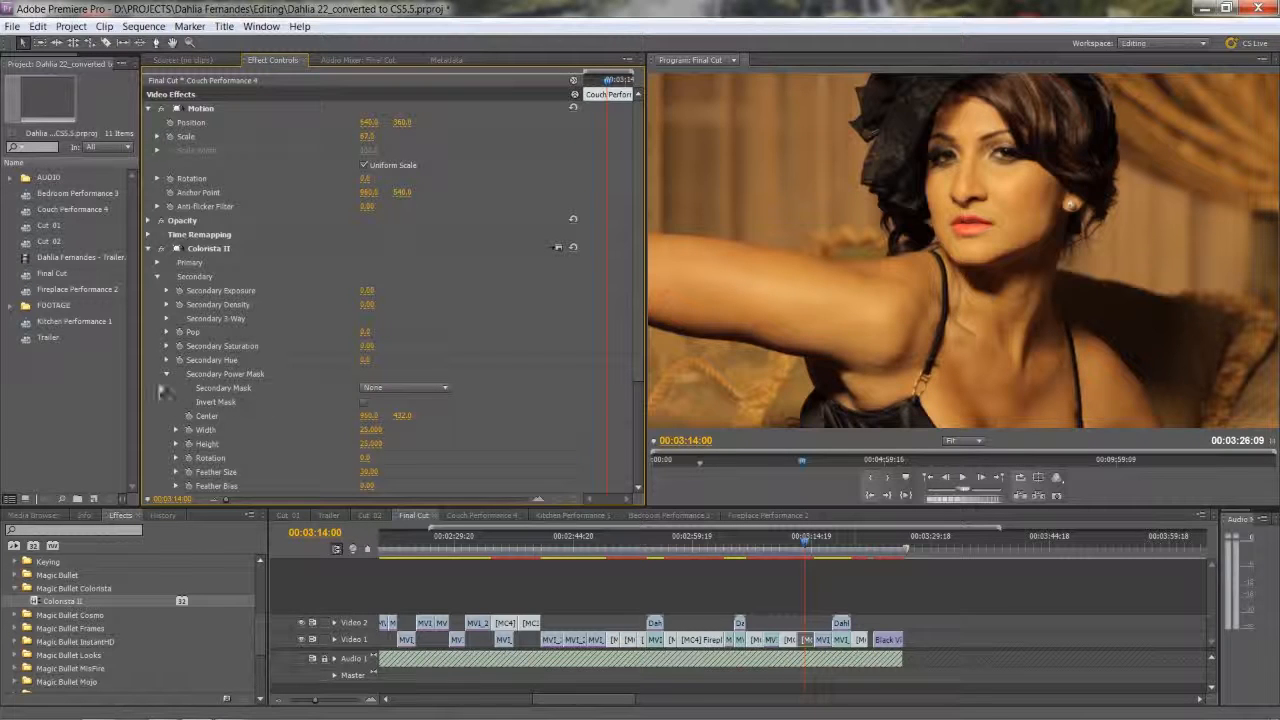
pyautogui.scroll(-2, 157, 385)
pyautogui.scroll(-2, 155, 378)
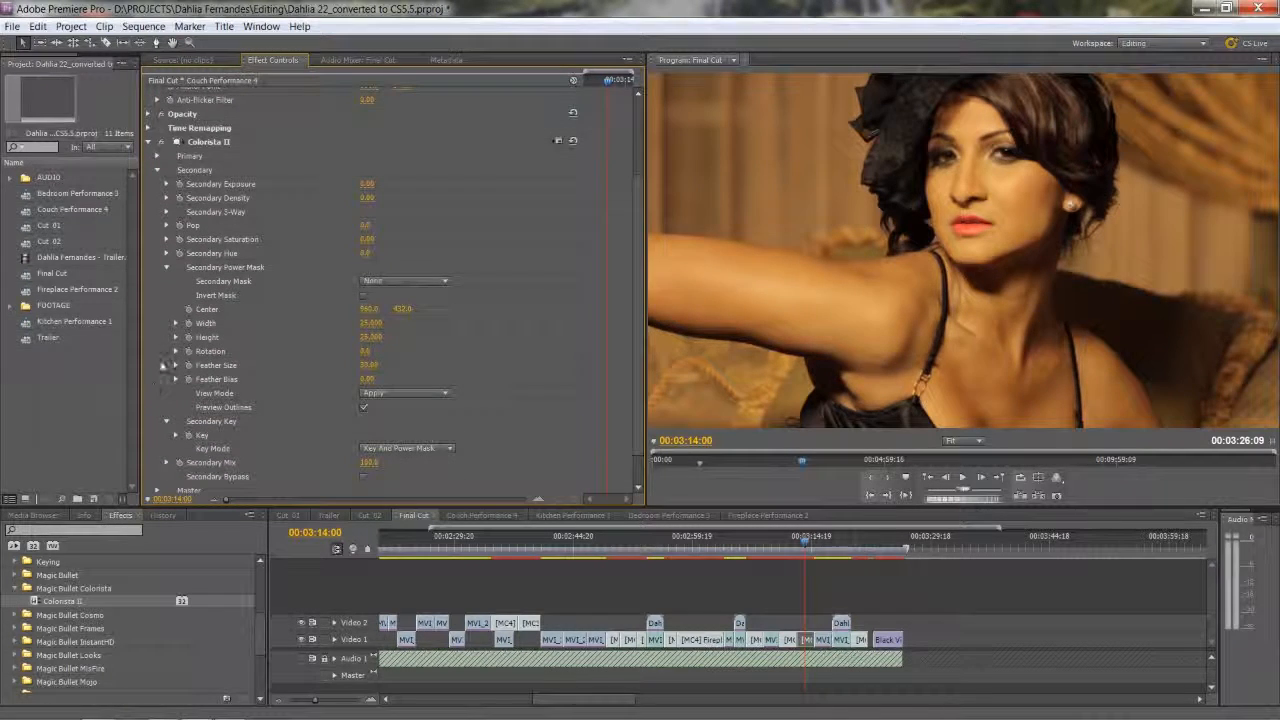
pyautogui.click(167, 213)
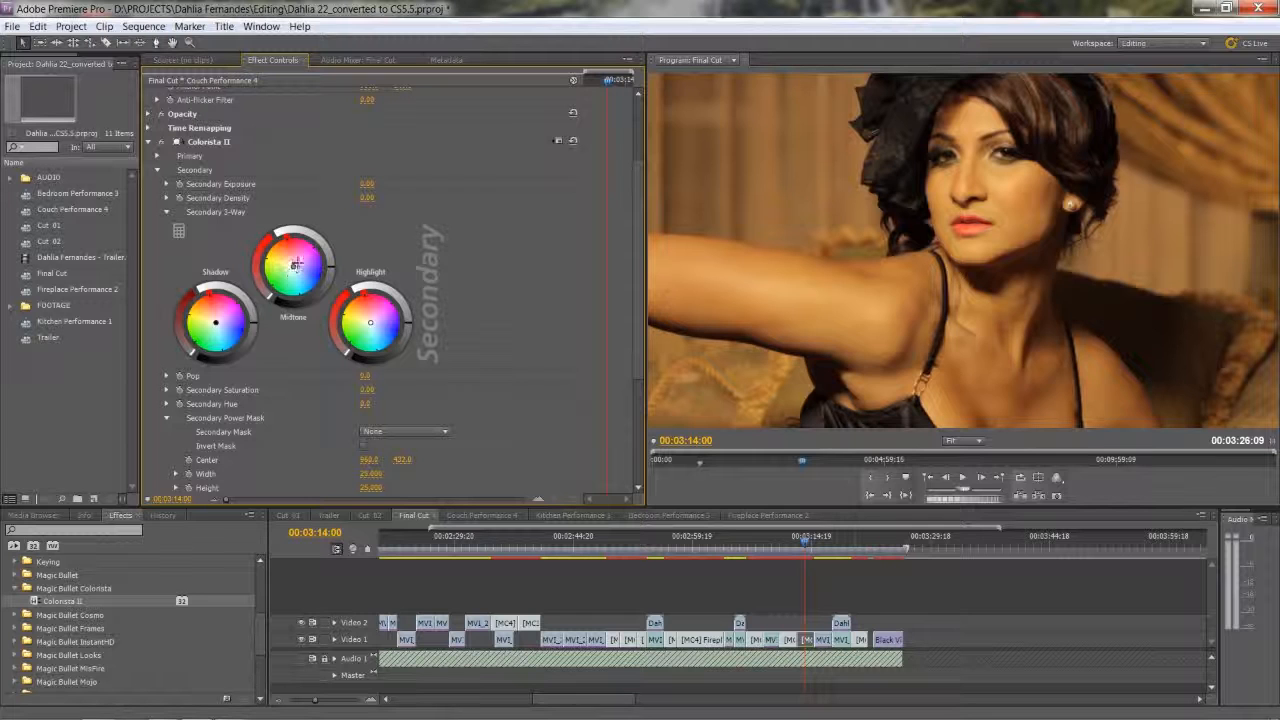
# Try different midtone tints on the Secondary 3-Way, including blue, and settle the midtones on a slight orange shift.
pyautogui.moveTo(293, 266)
pyautogui.mouseDown()
pyautogui.moveTo(296, 292)
pyautogui.moveTo(308, 288)
pyautogui.mouseUp()
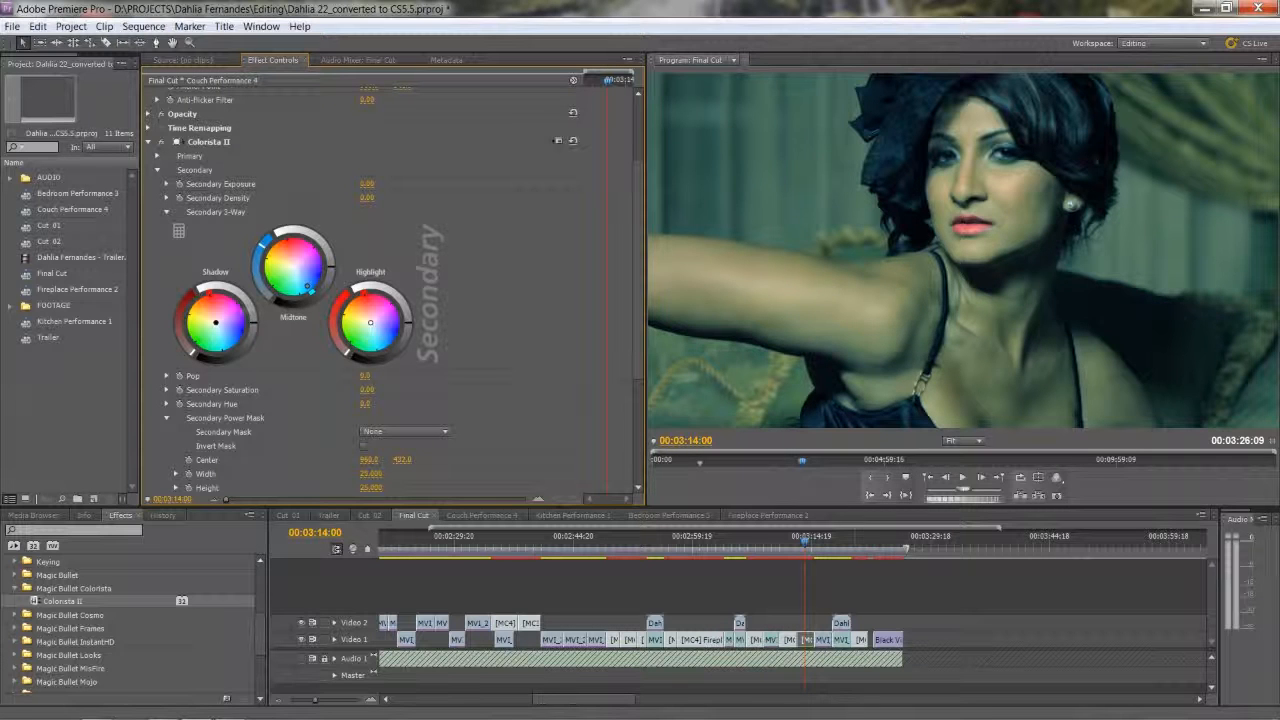
pyautogui.moveTo(288, 262); pyautogui.dragTo(295, 259)
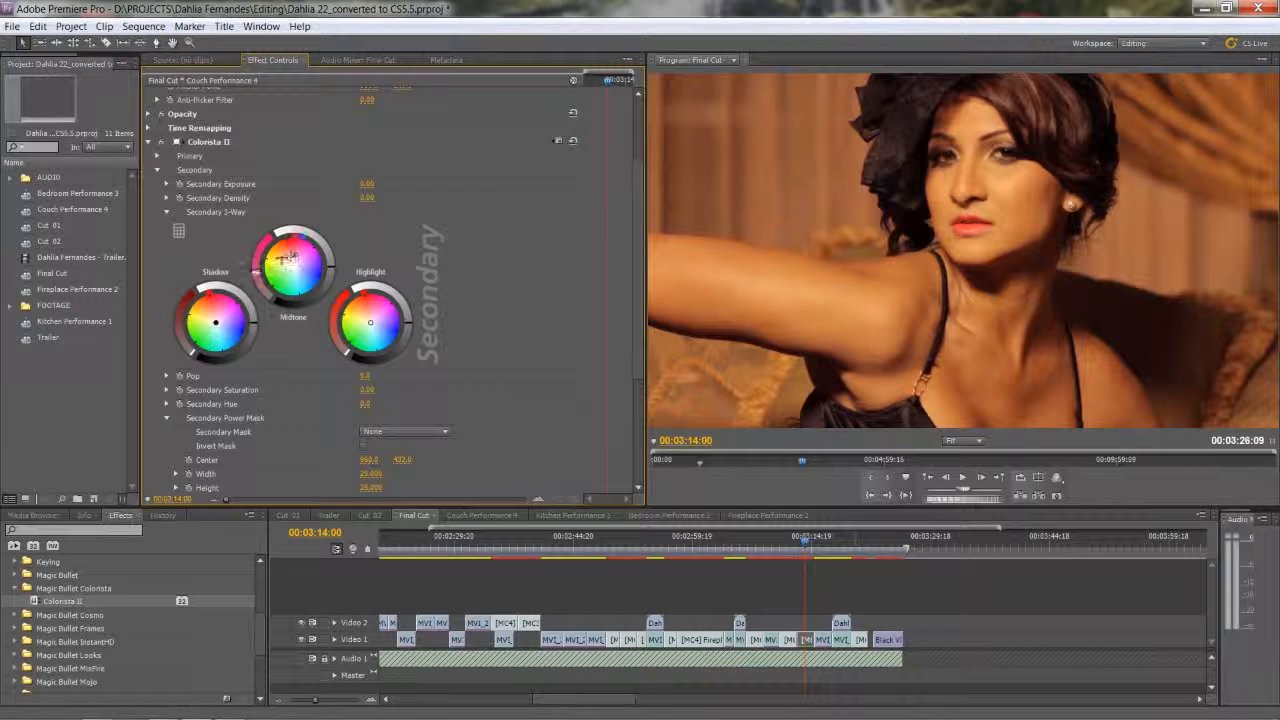
pyautogui.moveTo(284, 259); pyautogui.dragTo(284, 254)
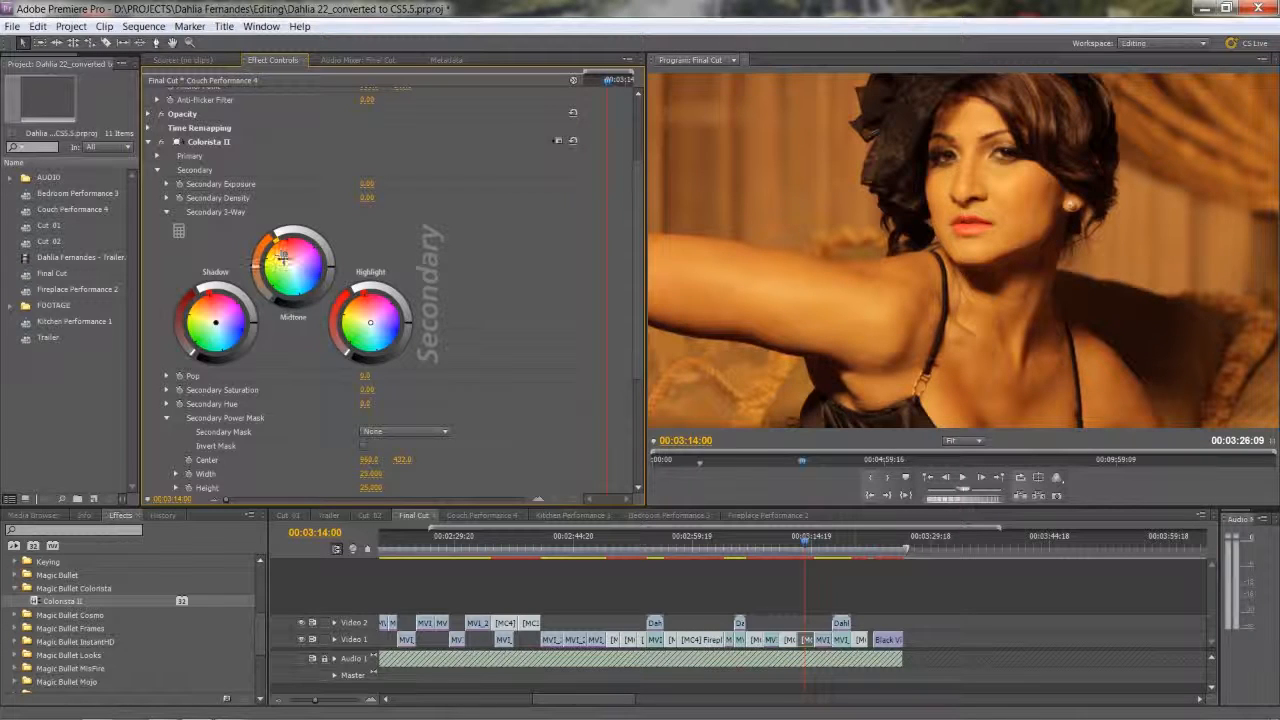
pyautogui.moveTo(284, 258); pyautogui.dragTo(283, 256)
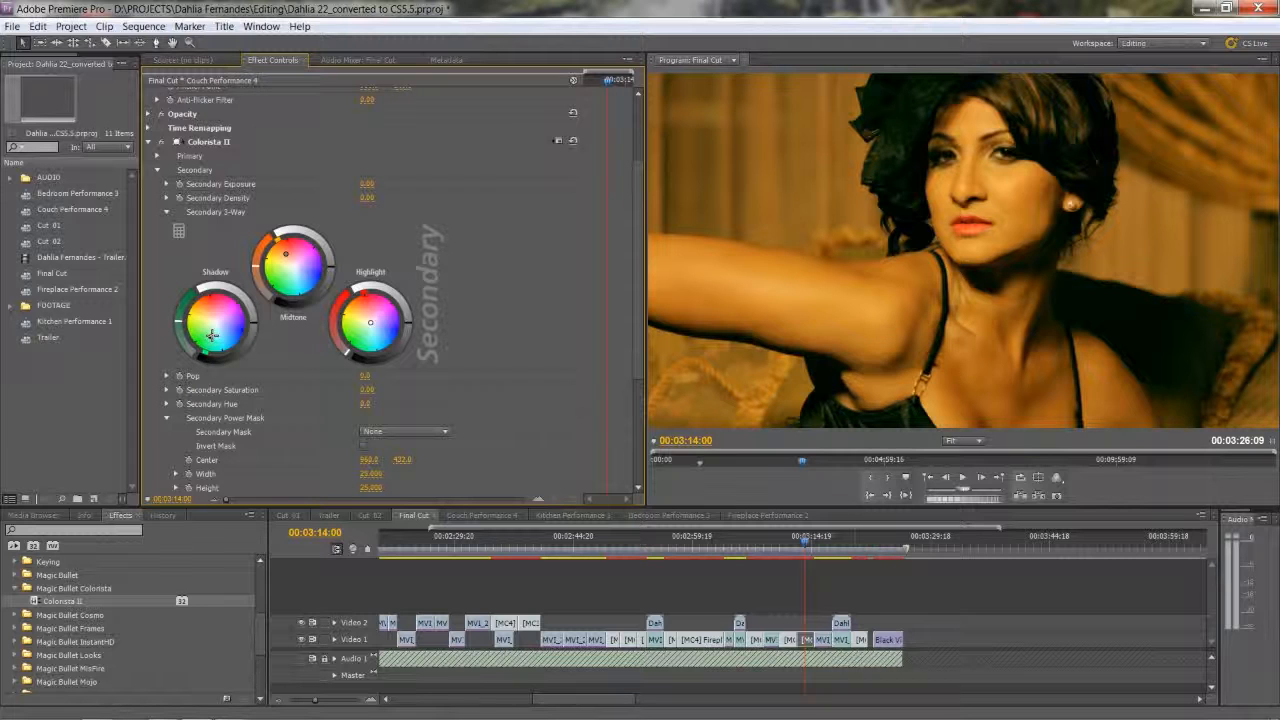
# Shift the Secondary 3-Way shadows toward teal-blue and compare the clip with Colorista II off and on.
pyautogui.moveTo(212, 335); pyautogui.dragTo(222, 335)
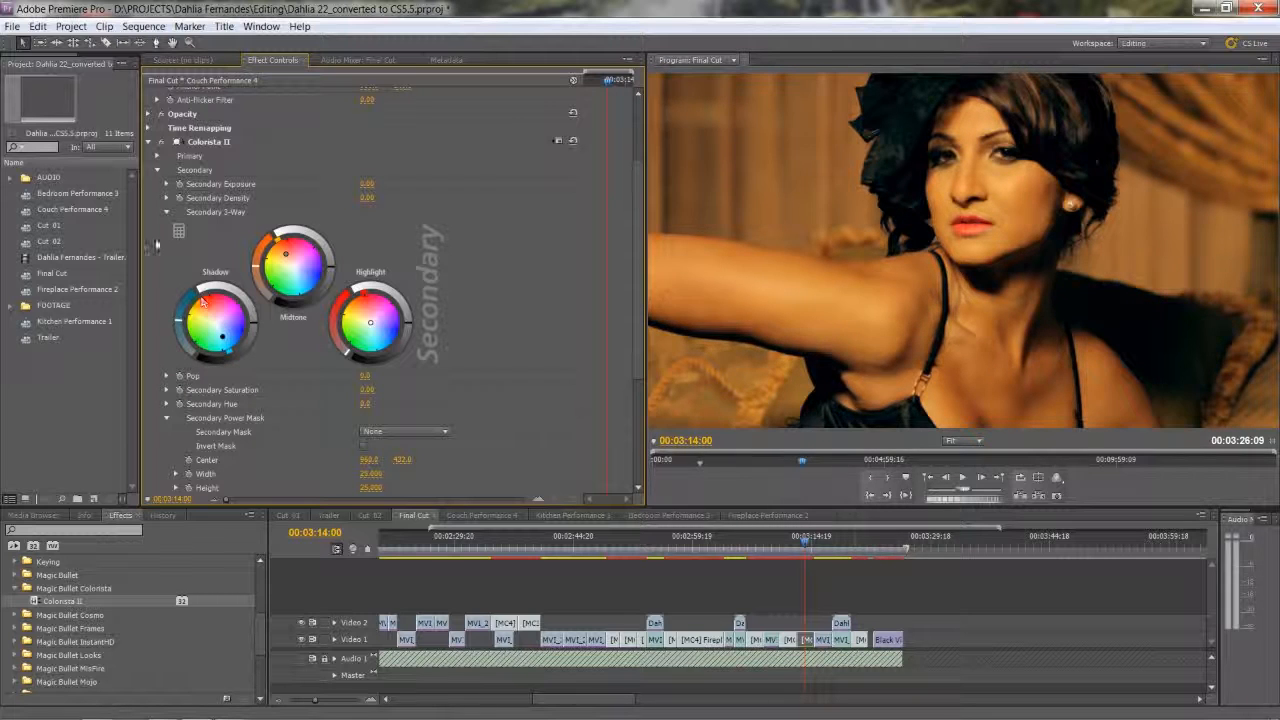
pyautogui.click(160, 143)
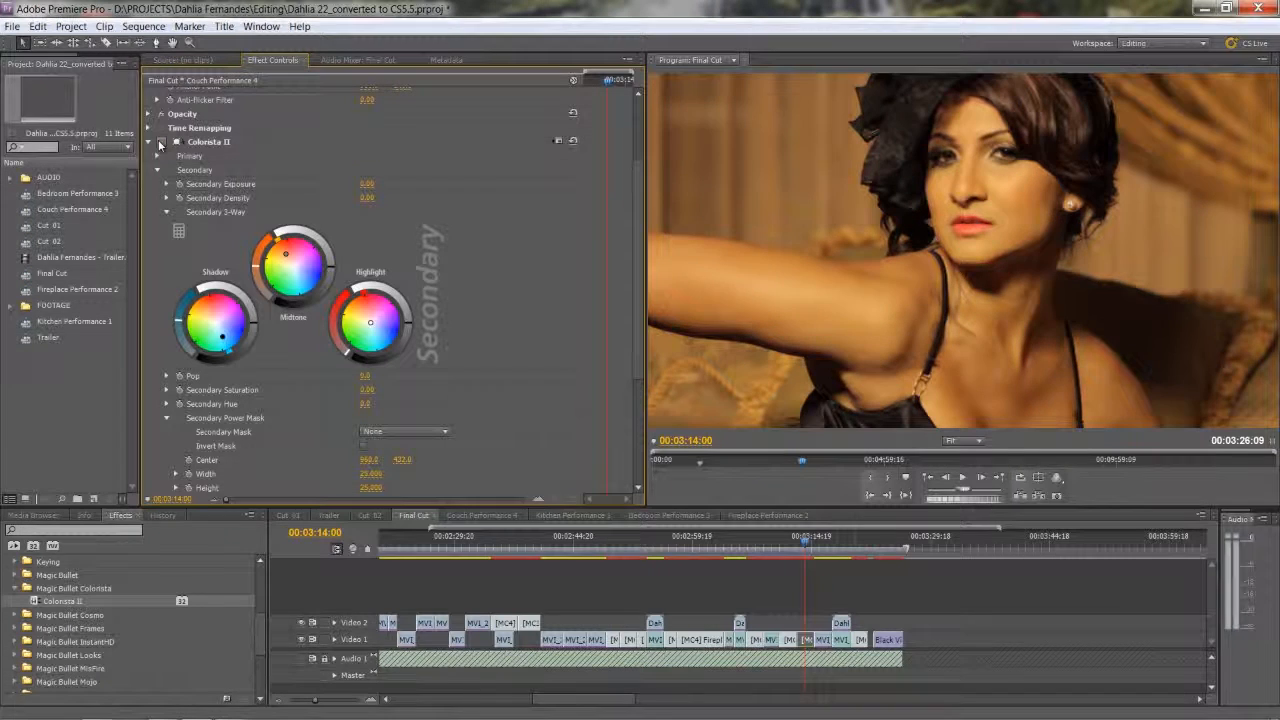
pyautogui.click(159, 145)
pyautogui.click(160, 143)
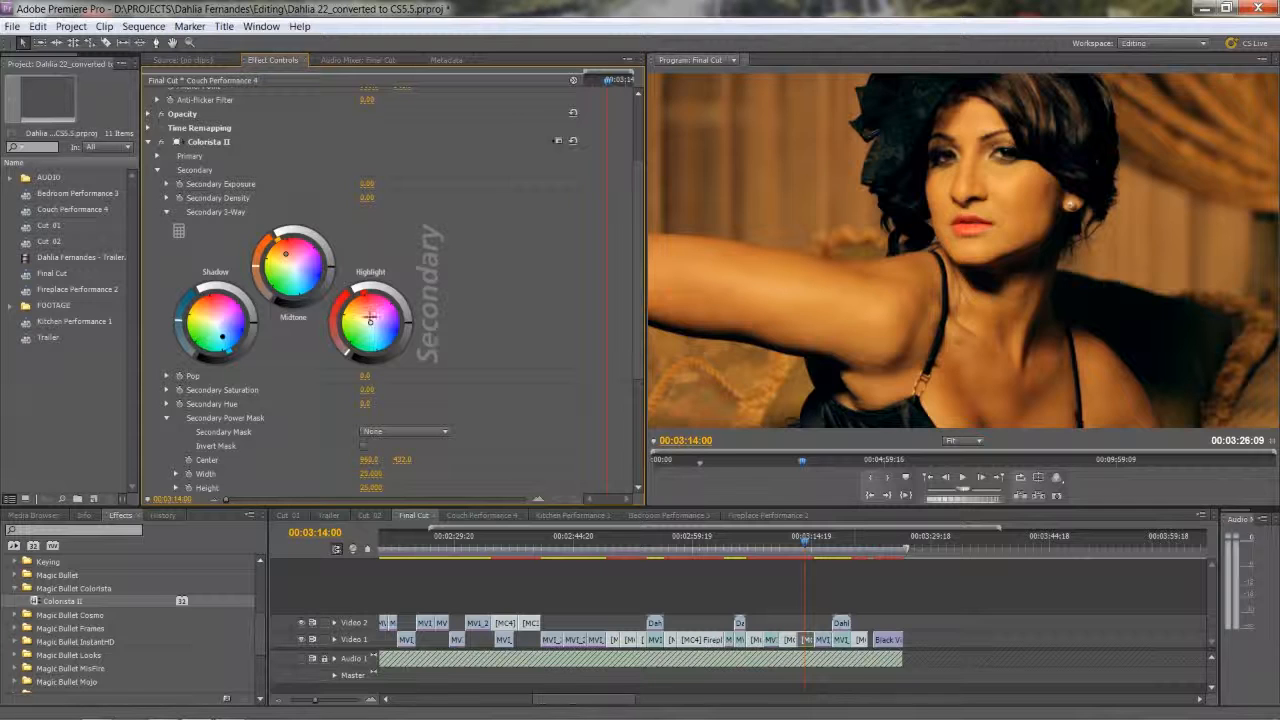
# Shift the Secondary 3-Way highlights toward yellow and lower the Secondary Saturation to -16.
pyautogui.moveTo(370, 321); pyautogui.dragTo(361, 317)
pyautogui.scroll(-5, 345, 305)
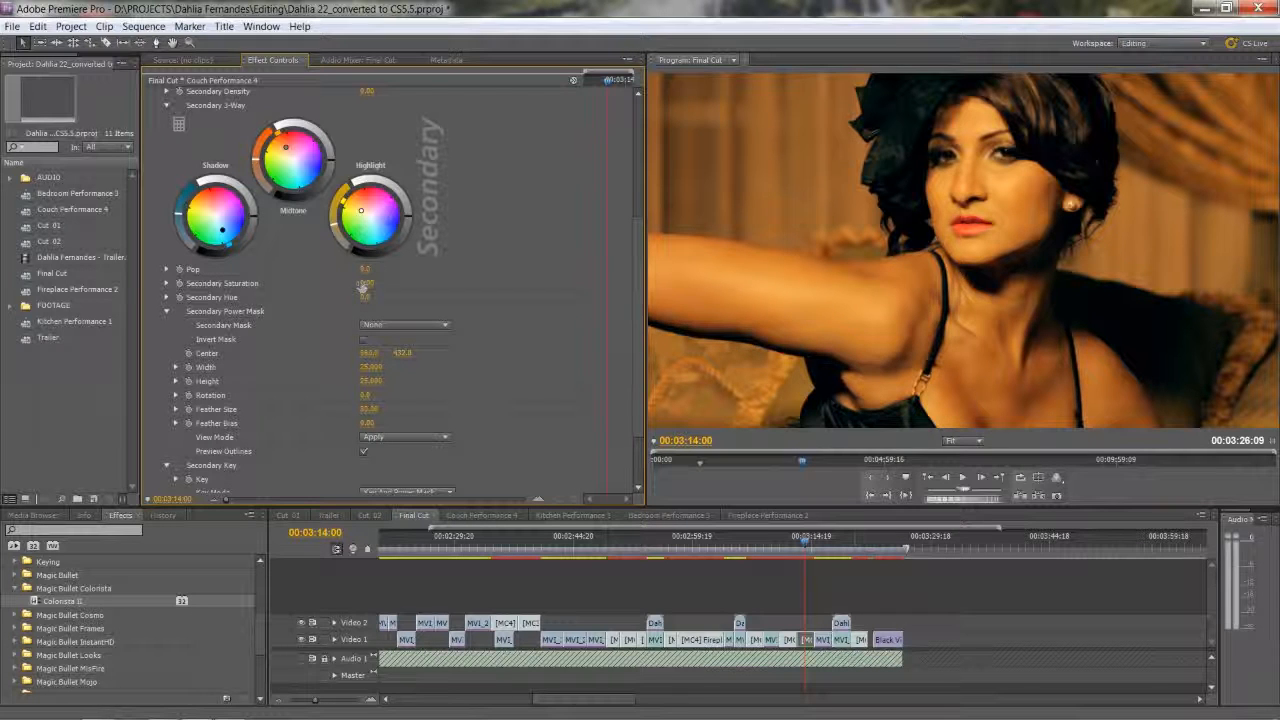
pyautogui.moveTo(360, 287); pyautogui.dragTo(338, 289)
pyautogui.scroll(2, 275, 330)
pyautogui.scroll(2, 275, 328)
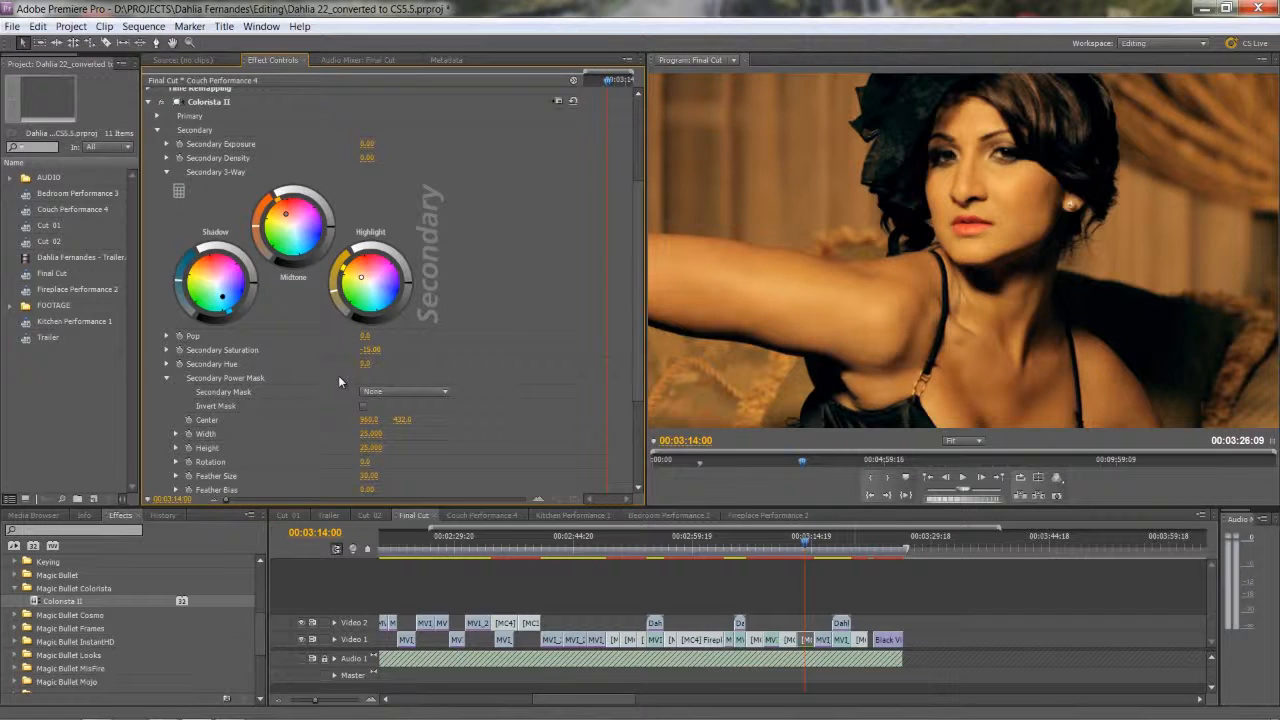
pyautogui.scroll(-2, 340, 376)
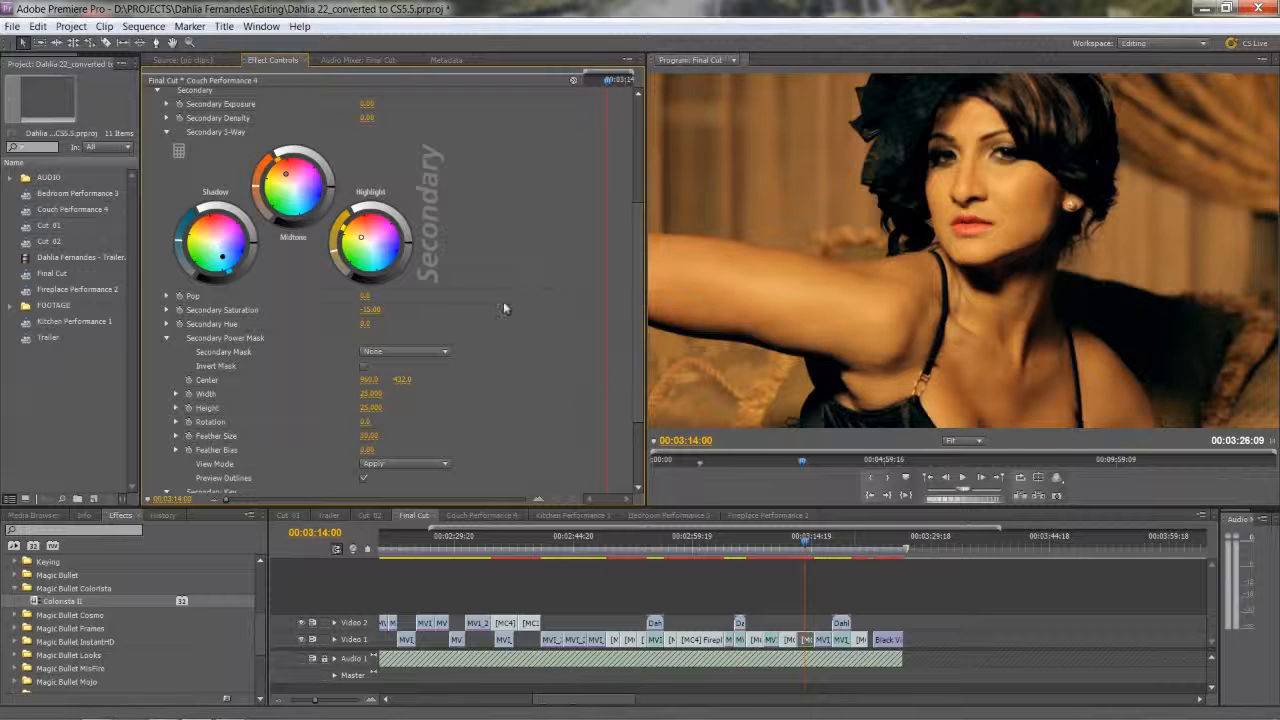
pyautogui.scroll(2, 353, 324)
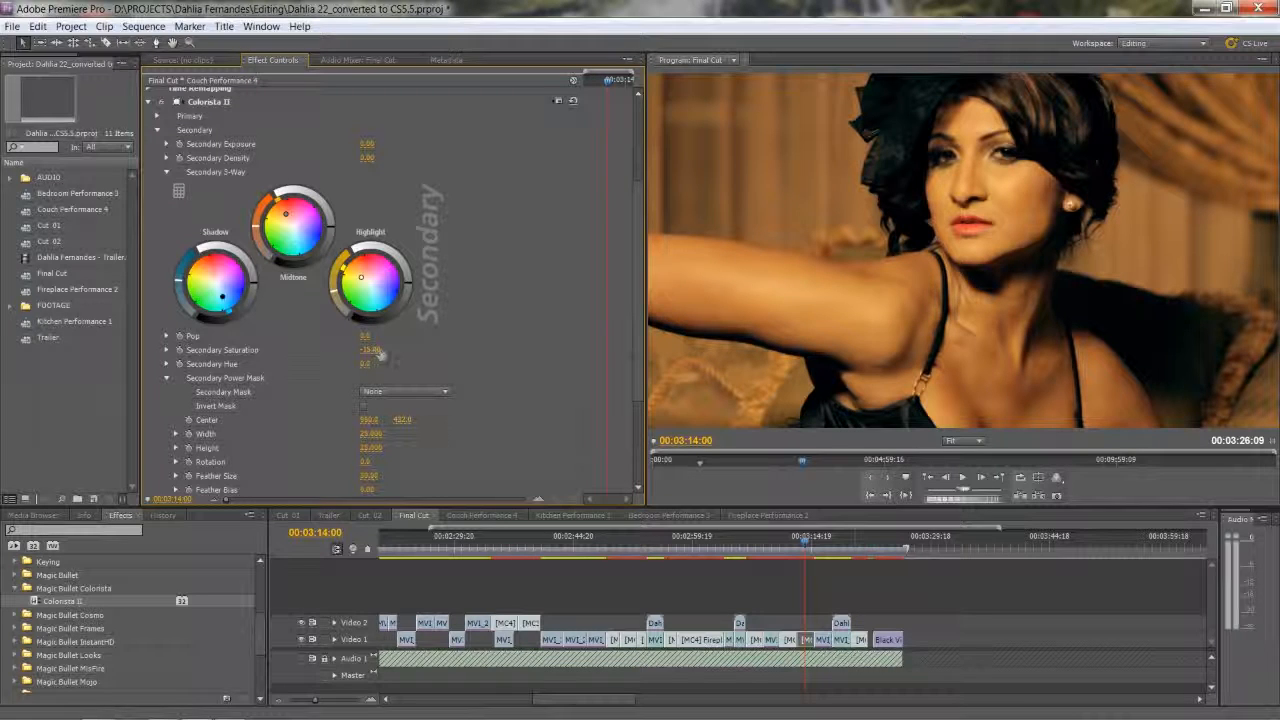
pyautogui.moveTo(380, 355)
pyautogui.mouseDown()
pyautogui.moveTo(402, 356)
pyautogui.moveTo(372, 352)
pyautogui.mouseUp()
pyautogui.moveTo(377, 356); pyautogui.dragTo(379, 355)
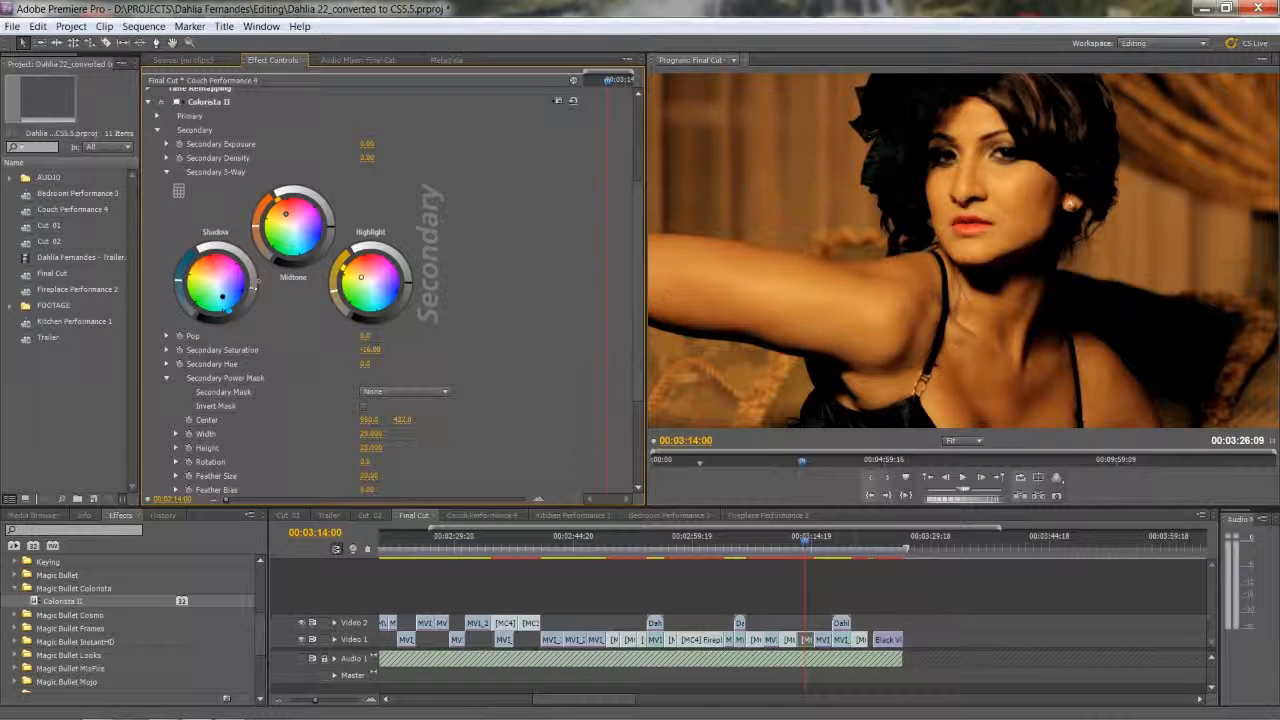
# Fine-tune the shadow luminance on the Secondary 3-Way, try brighter highlights, and undo that highlight change.
pyautogui.moveTo(254, 287); pyautogui.dragTo(249, 289)
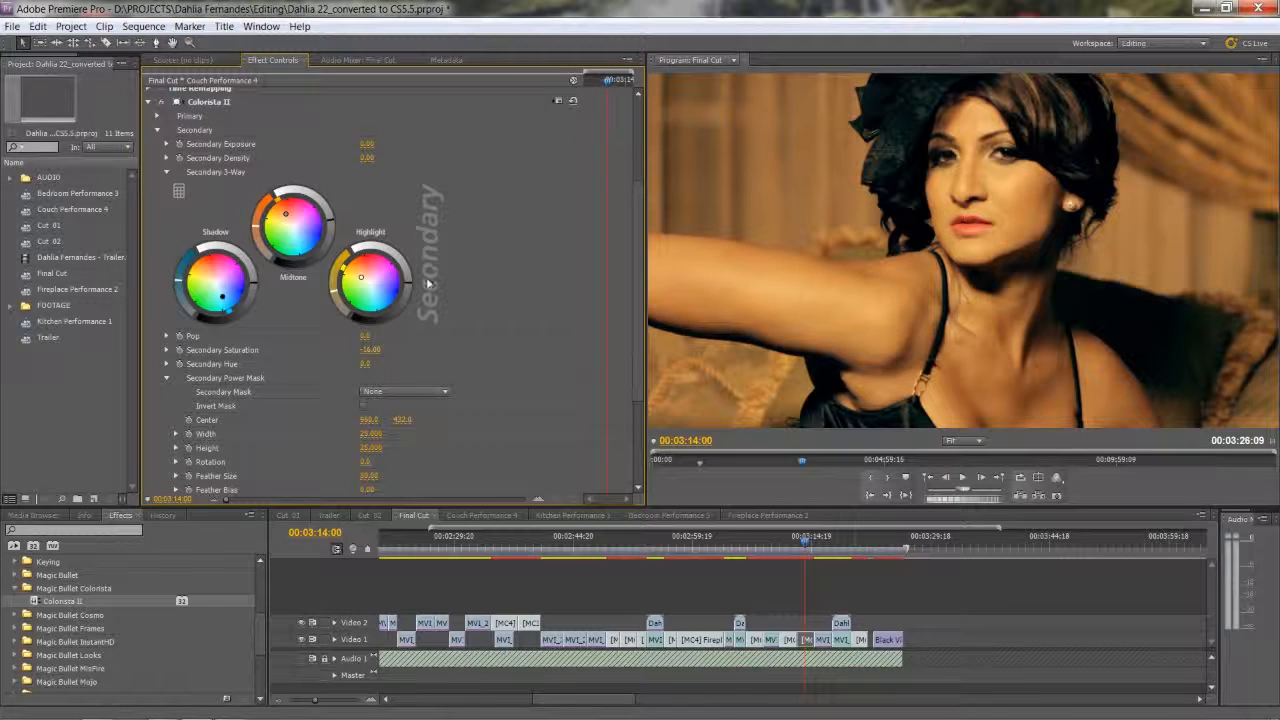
pyautogui.moveTo(412, 286); pyautogui.dragTo(412, 273)
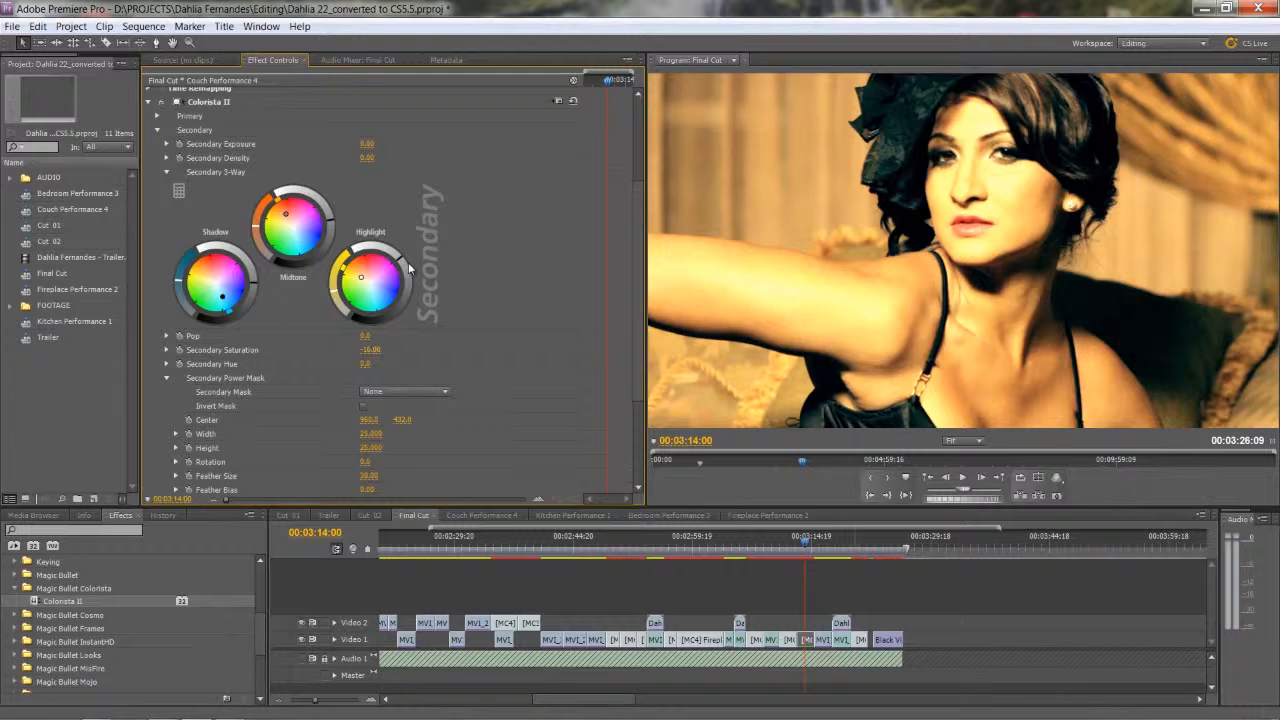
pyautogui.hotkey('ctrl', 'z')
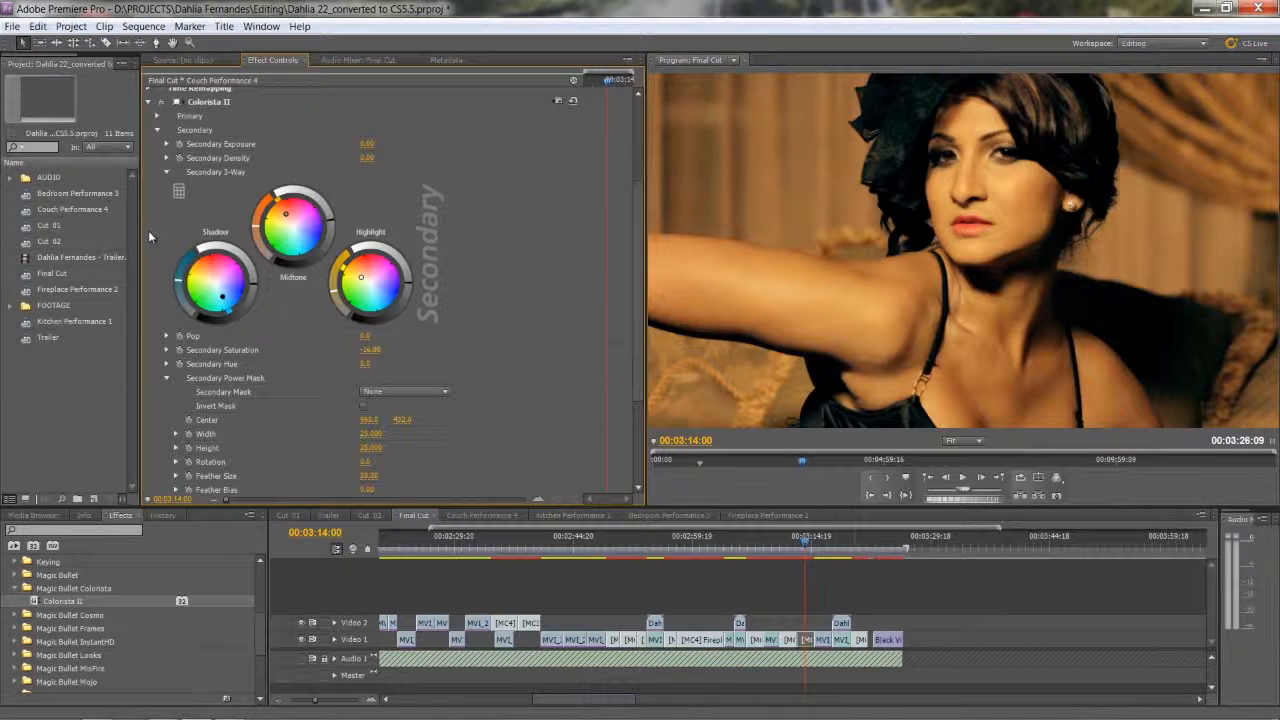
# Set Colorista II's Secondary Saturation to -11.
pyautogui.scroll(3, 149, 234)
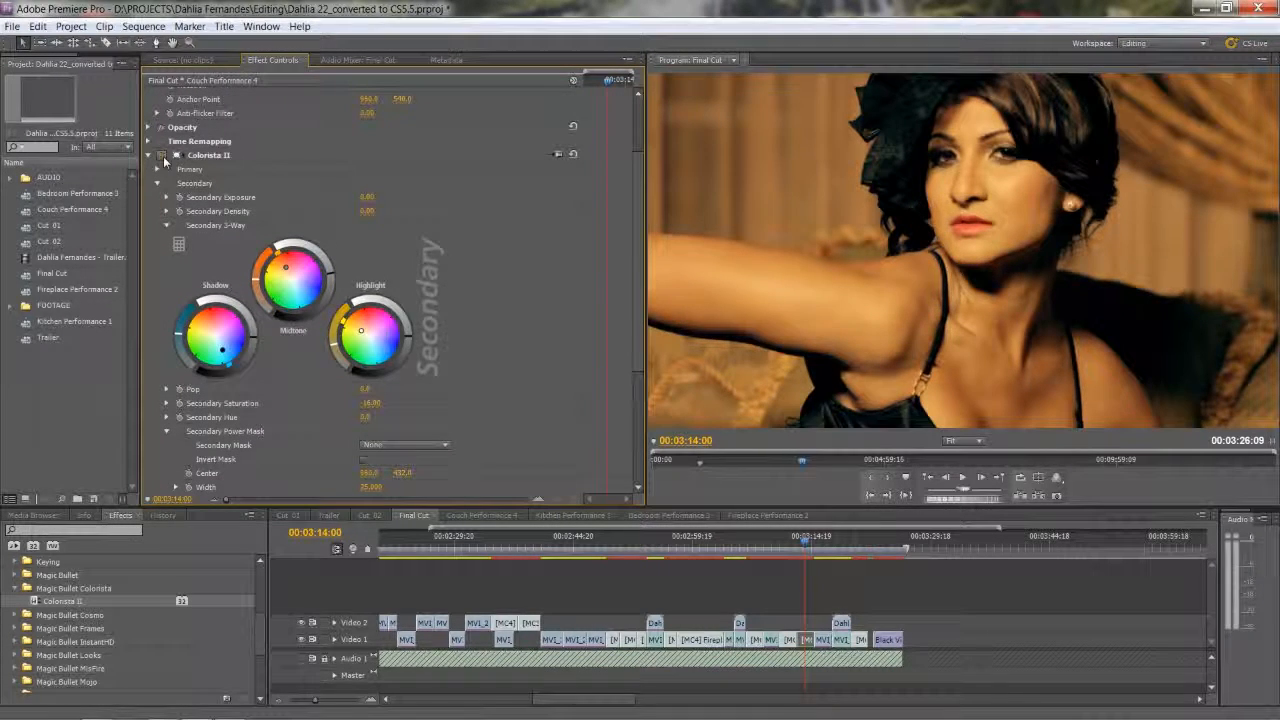
pyautogui.scroll(-3, 380, 385)
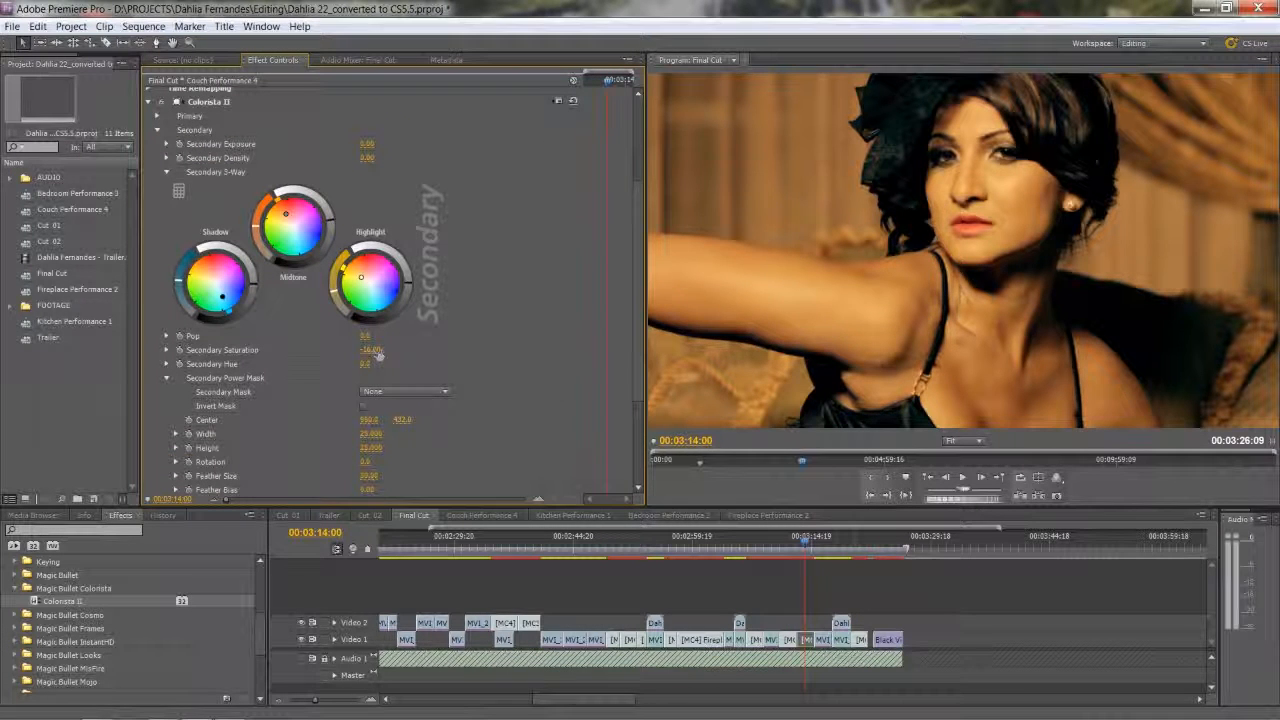
pyautogui.moveTo(392, 352); pyautogui.dragTo(398, 352)
# Compare the original and graded image by switching Colorista II off and on repeatedly, leaving it on.
pyautogui.scroll(3, 275, 368)
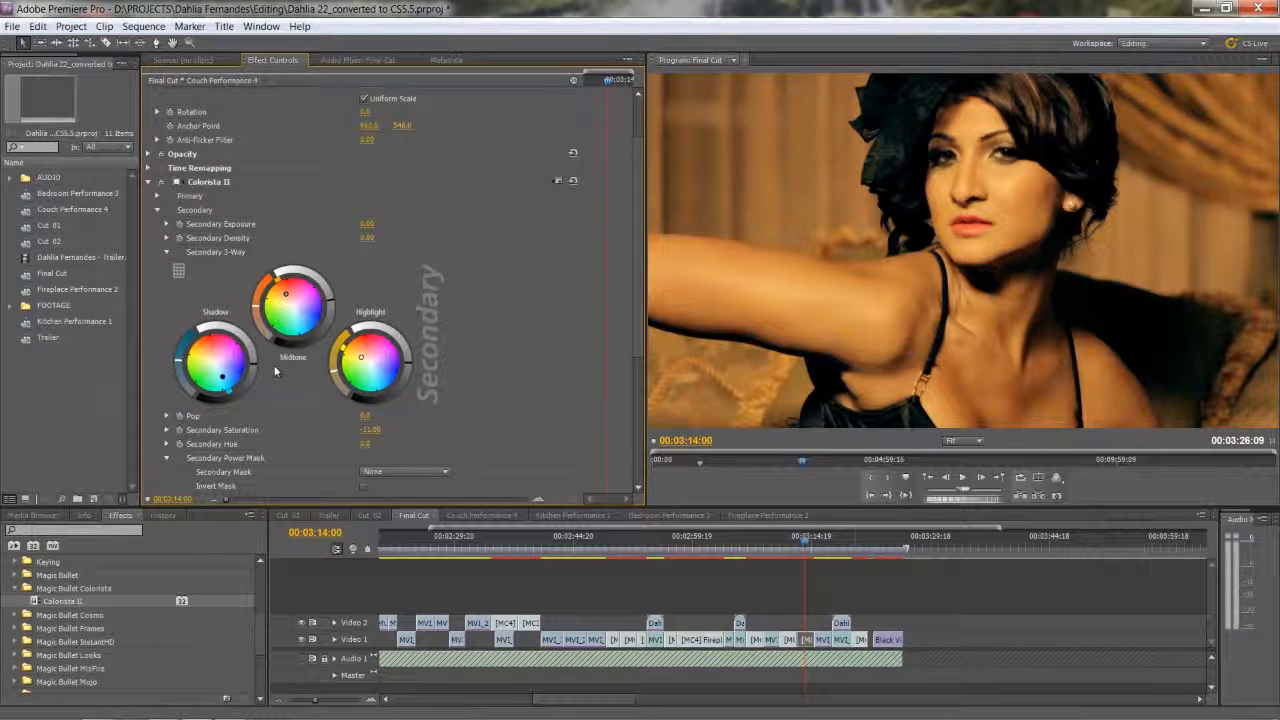
pyautogui.click(161, 183)
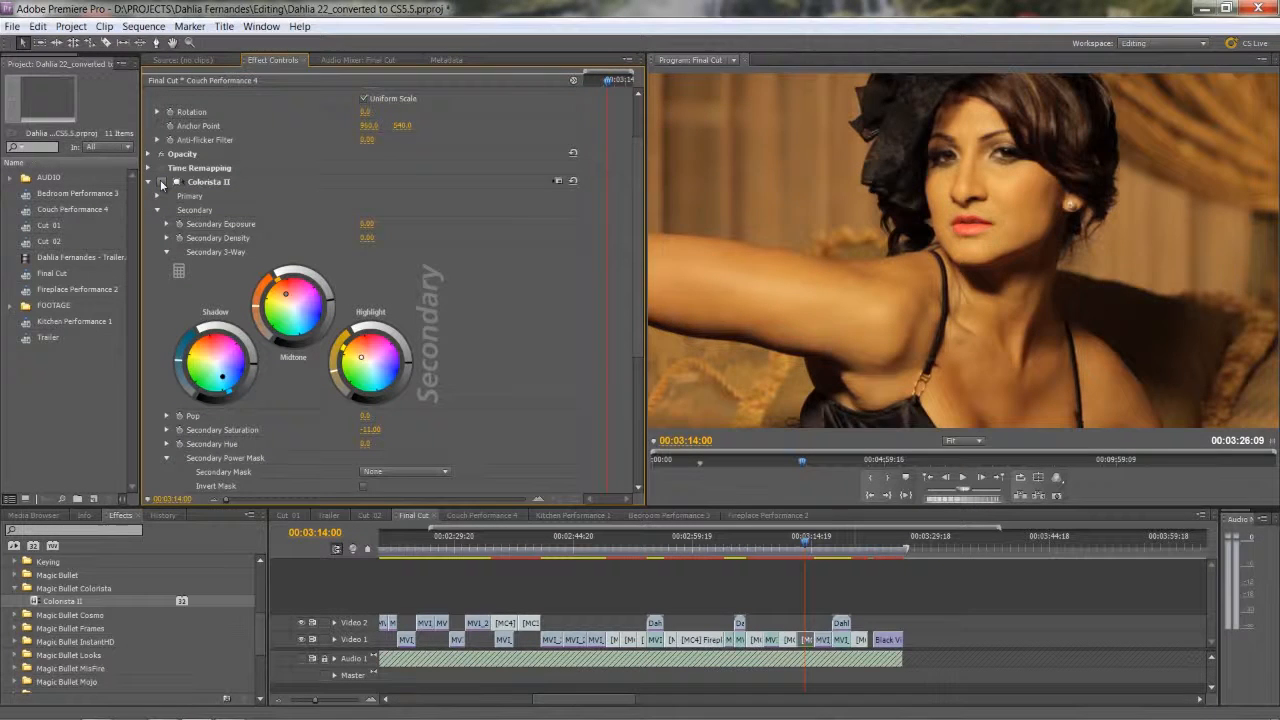
pyautogui.click(161, 183)
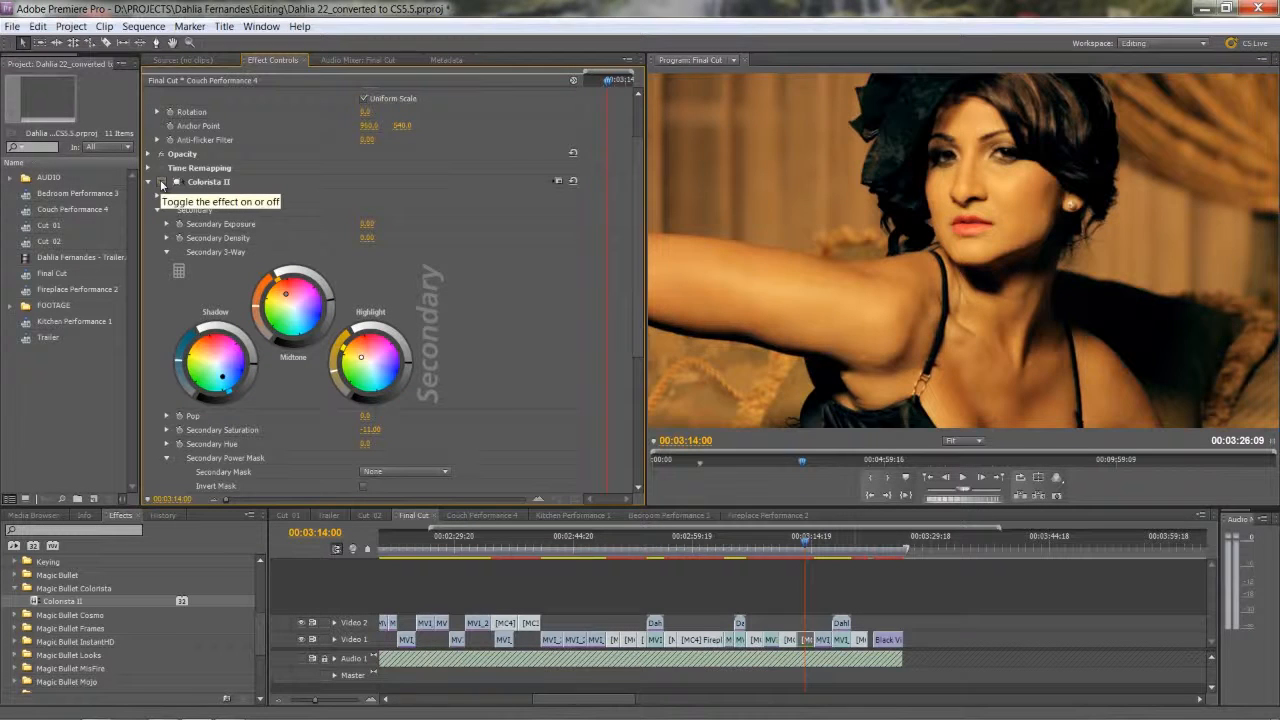
pyautogui.click(162, 184)
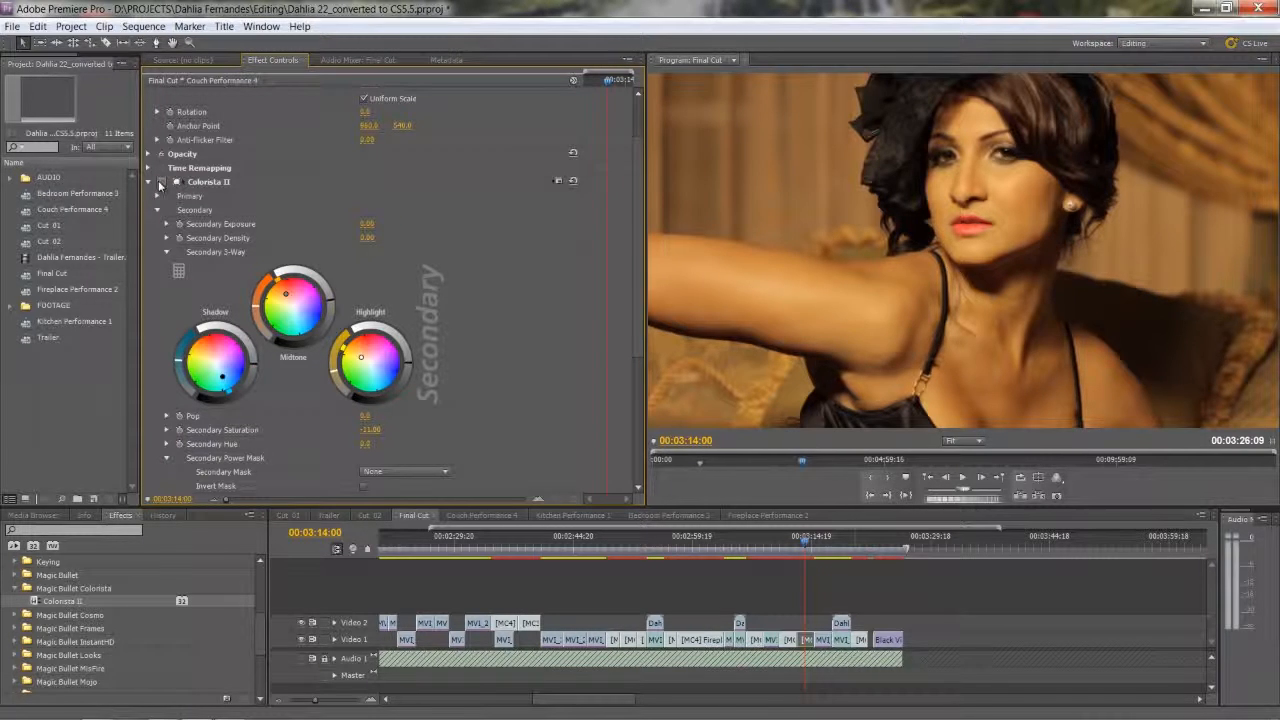
pyautogui.click(161, 183)
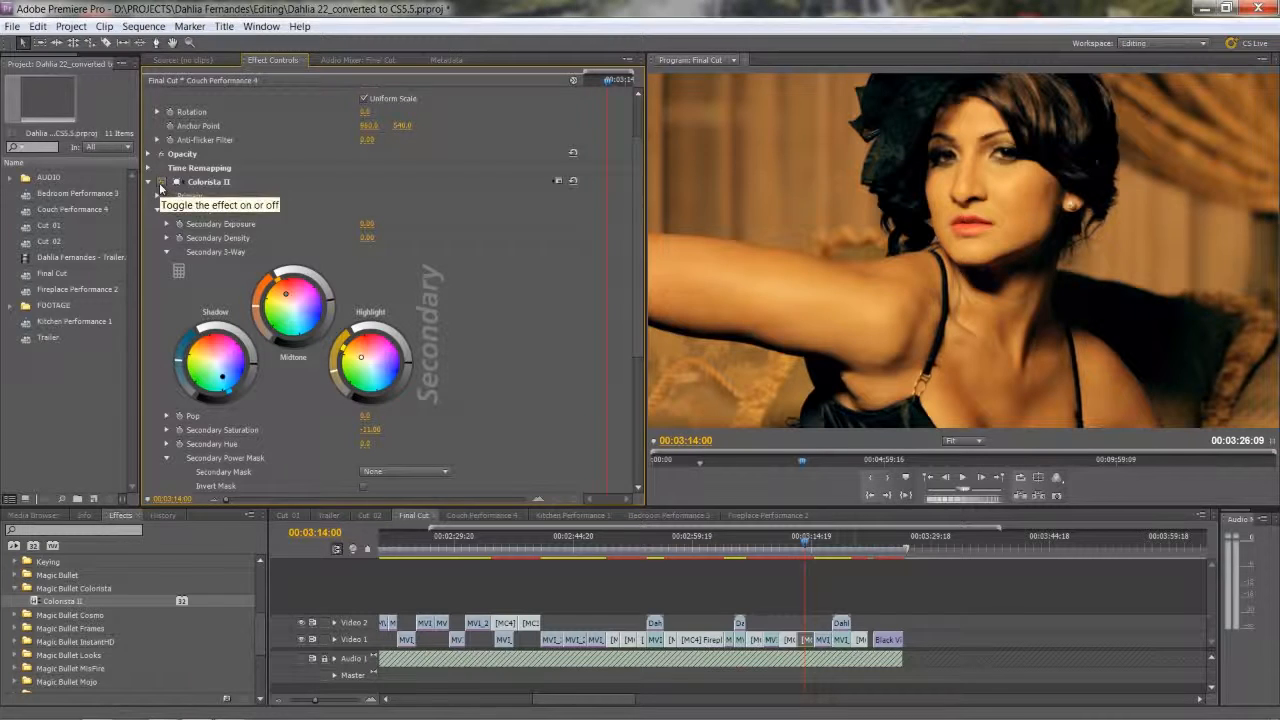
# Copy the adjusted Colorista II effect from the Couch Performance 4 clip.
pyautogui.moveTo(807, 548); pyautogui.dragTo(805, 547)
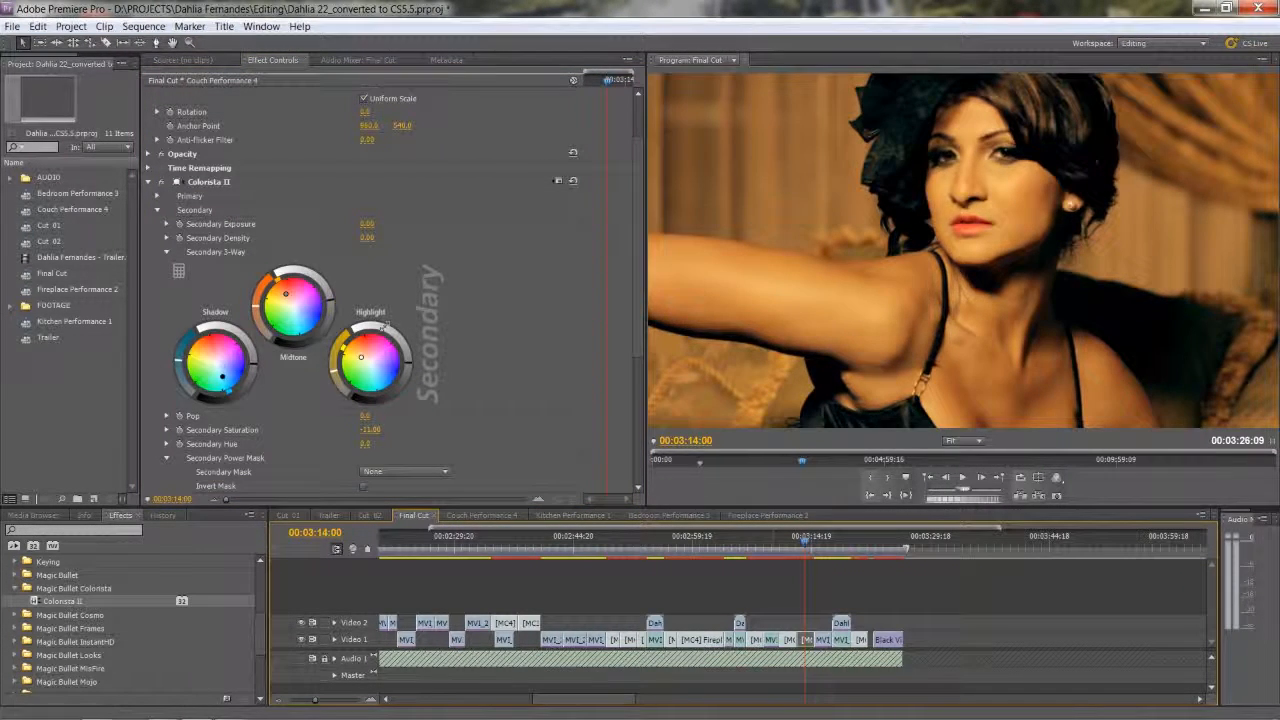
pyautogui.click(202, 180)
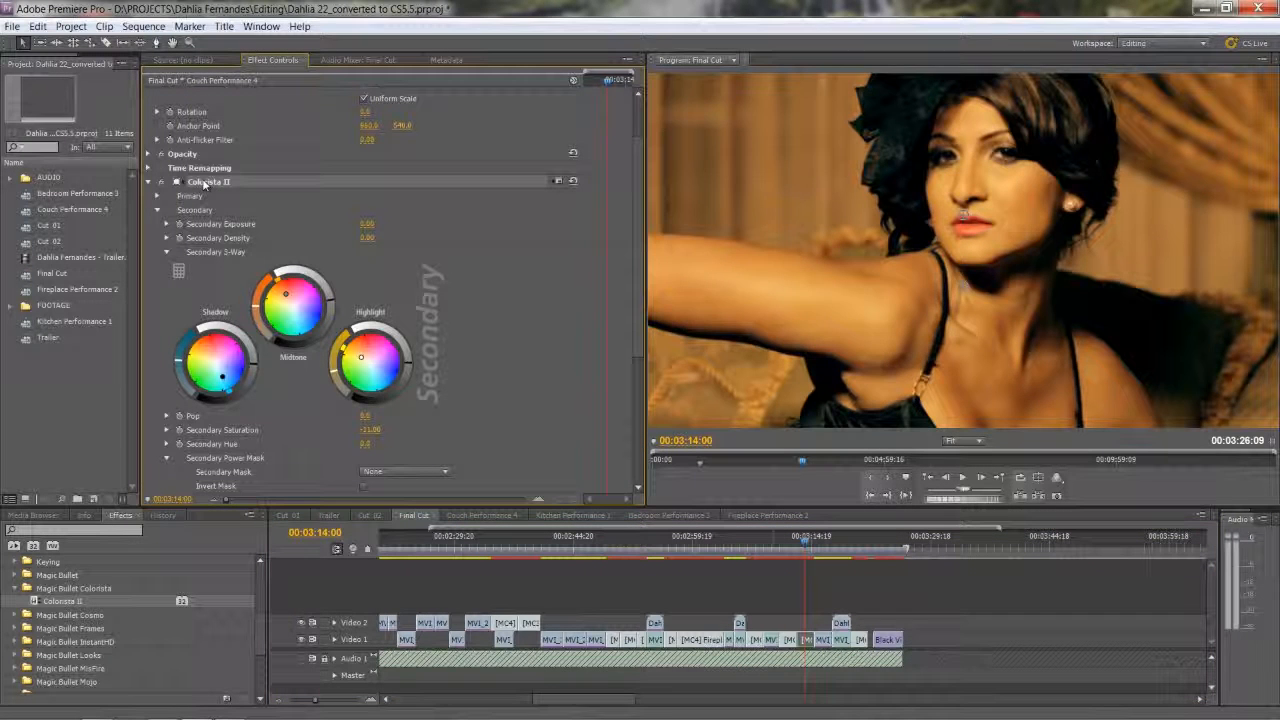
pyautogui.rightClick(204, 184)
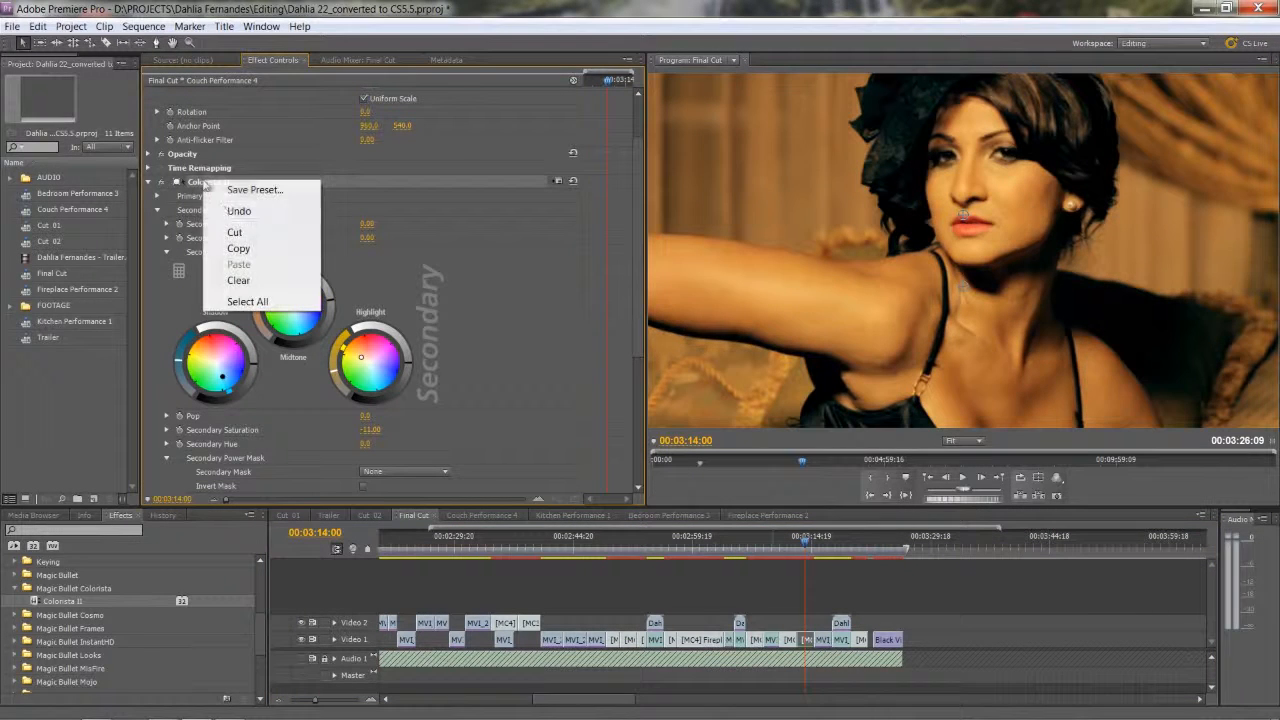
pyautogui.click(240, 244)
# Paste the copied Colorista II effect onto the MVI_8494.MOV clip near 00:03:10:07 and scrub through it to review the grade.
pyautogui.click(773, 547)
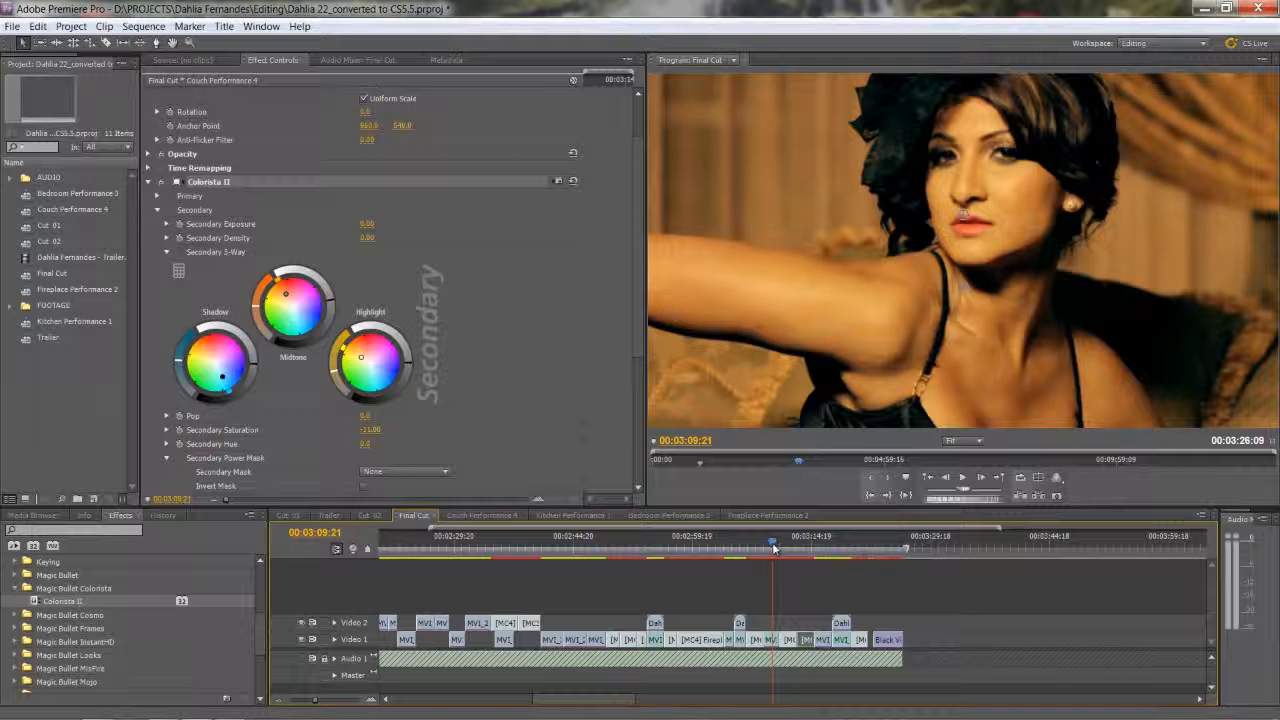
pyautogui.moveTo(773, 547); pyautogui.dragTo(778, 549)
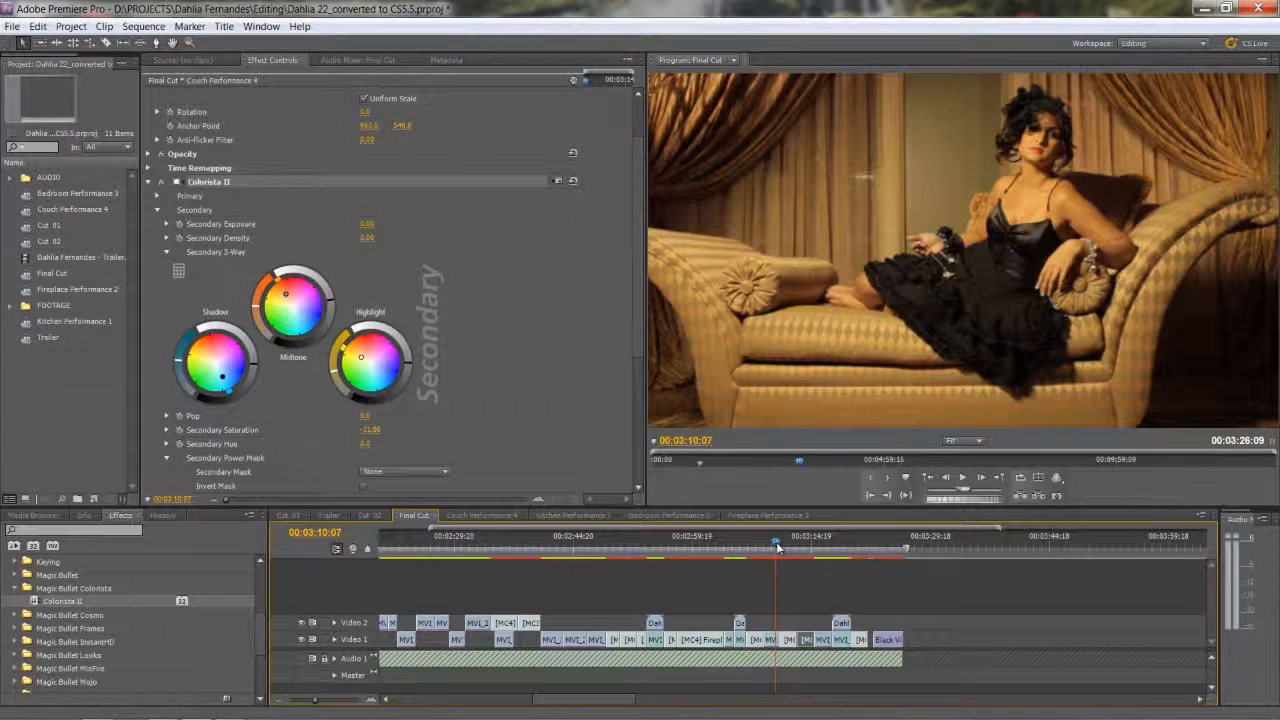
pyautogui.click(771, 640)
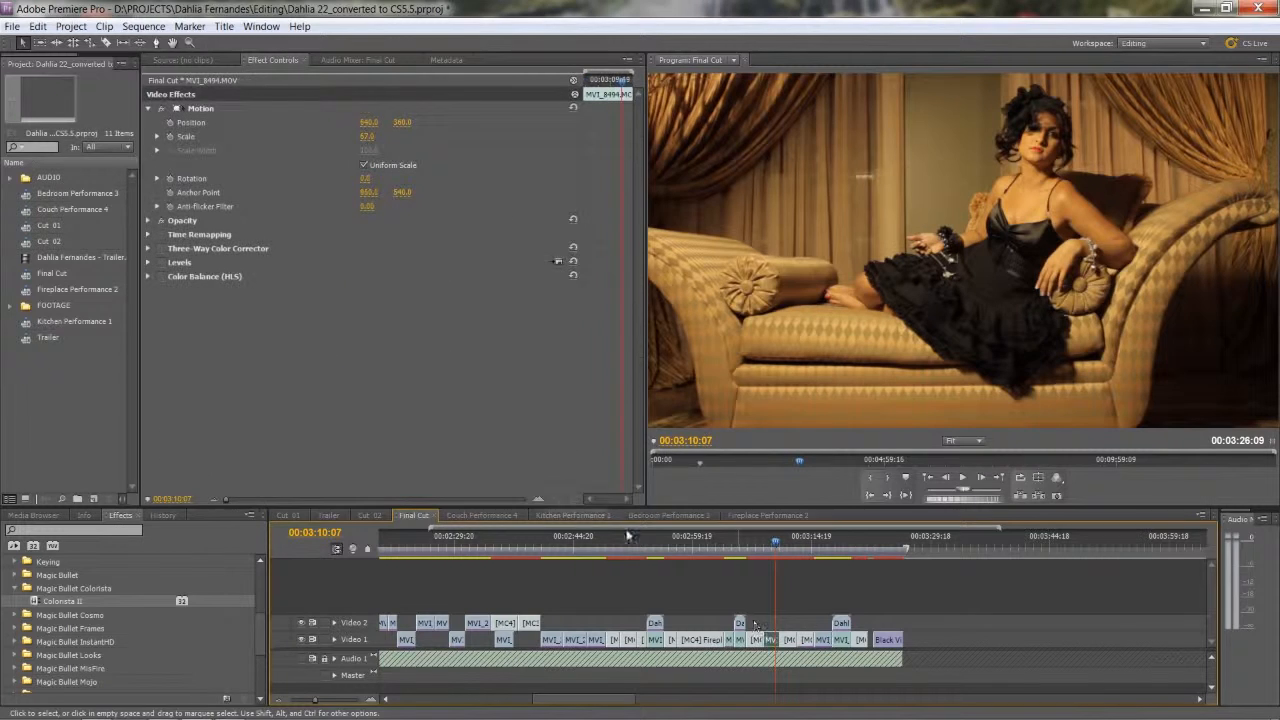
pyautogui.rightClick(270, 382)
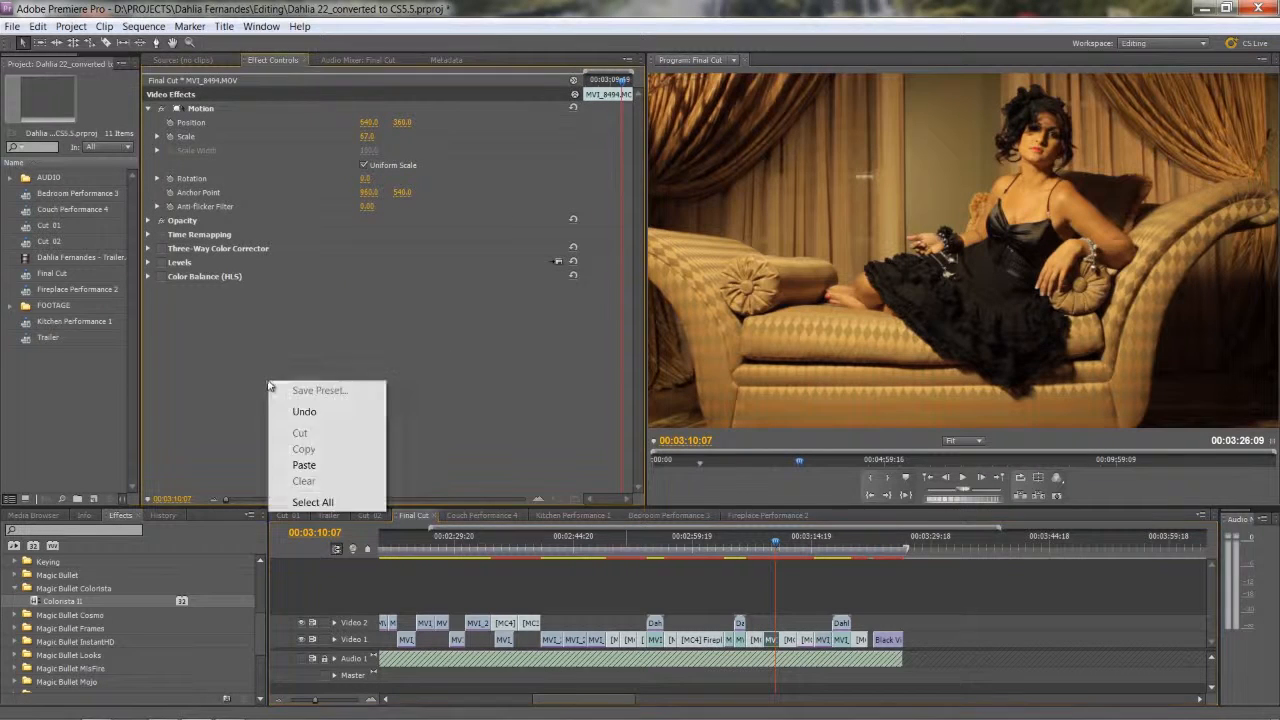
pyautogui.click(304, 466)
pyautogui.scroll(-2, 355, 413)
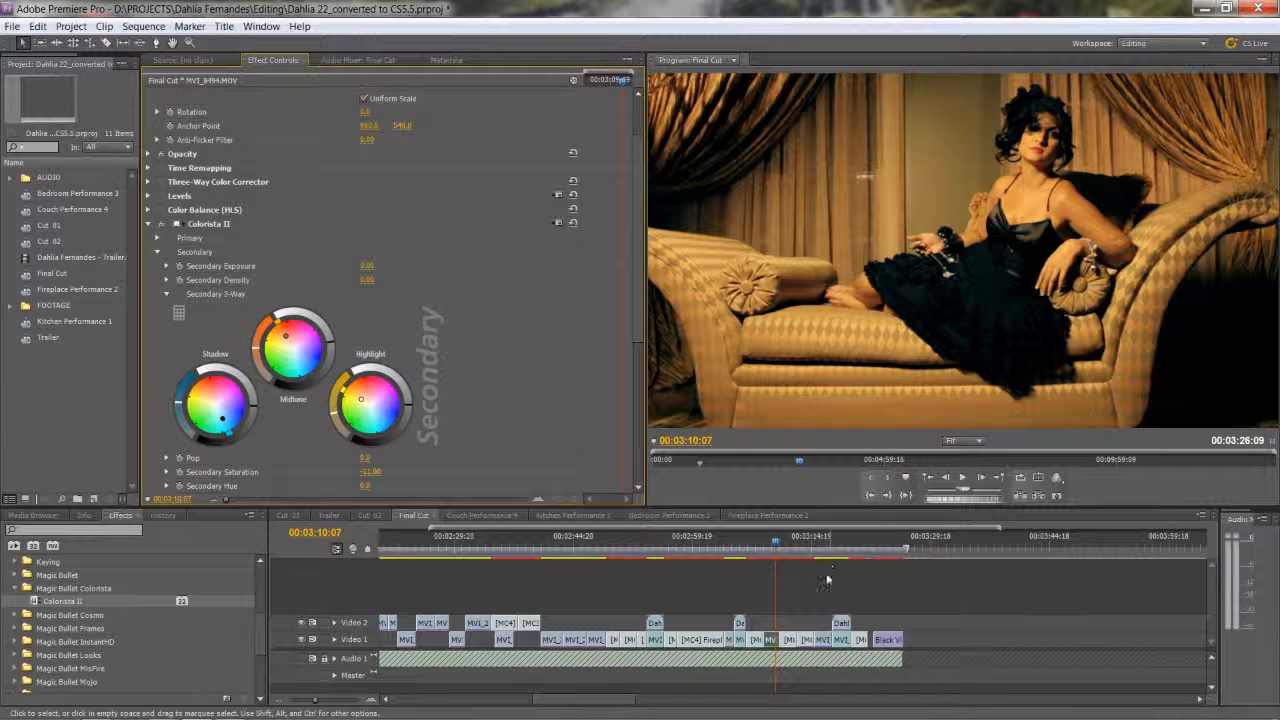
pyautogui.moveTo(817, 551); pyautogui.dragTo(771, 551)
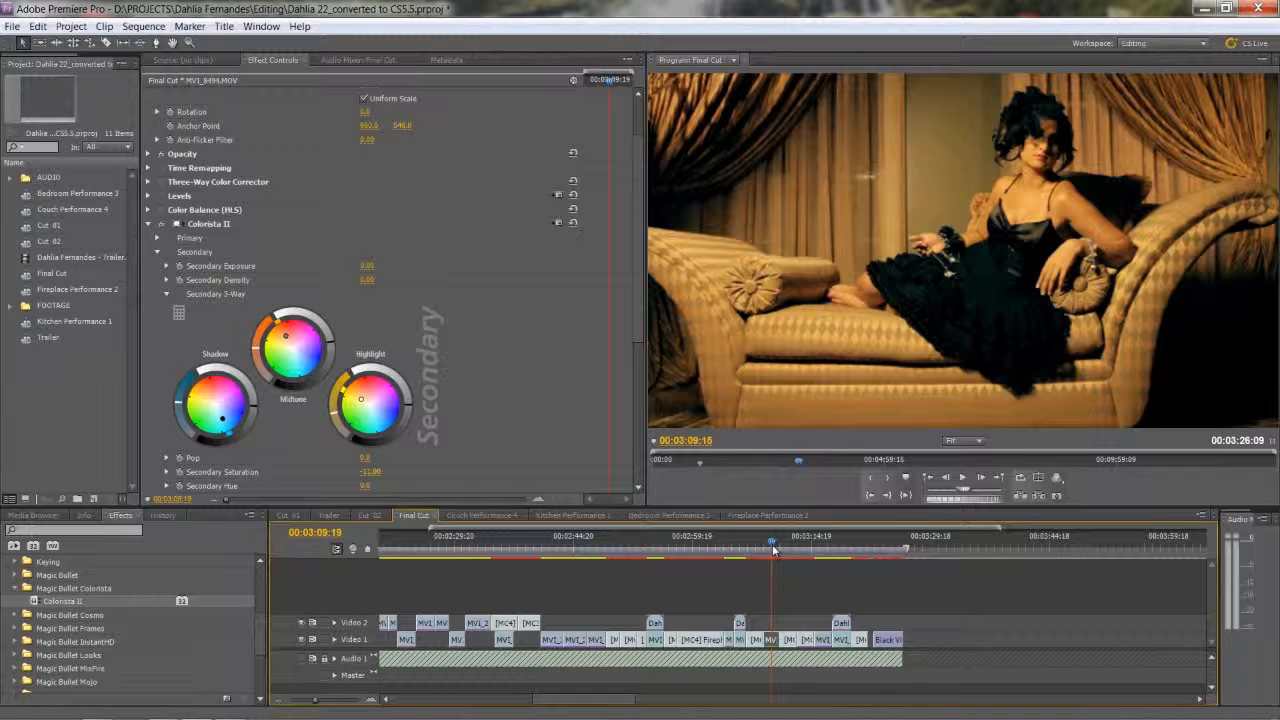
pyautogui.moveTo(770, 550); pyautogui.dragTo(772, 546)
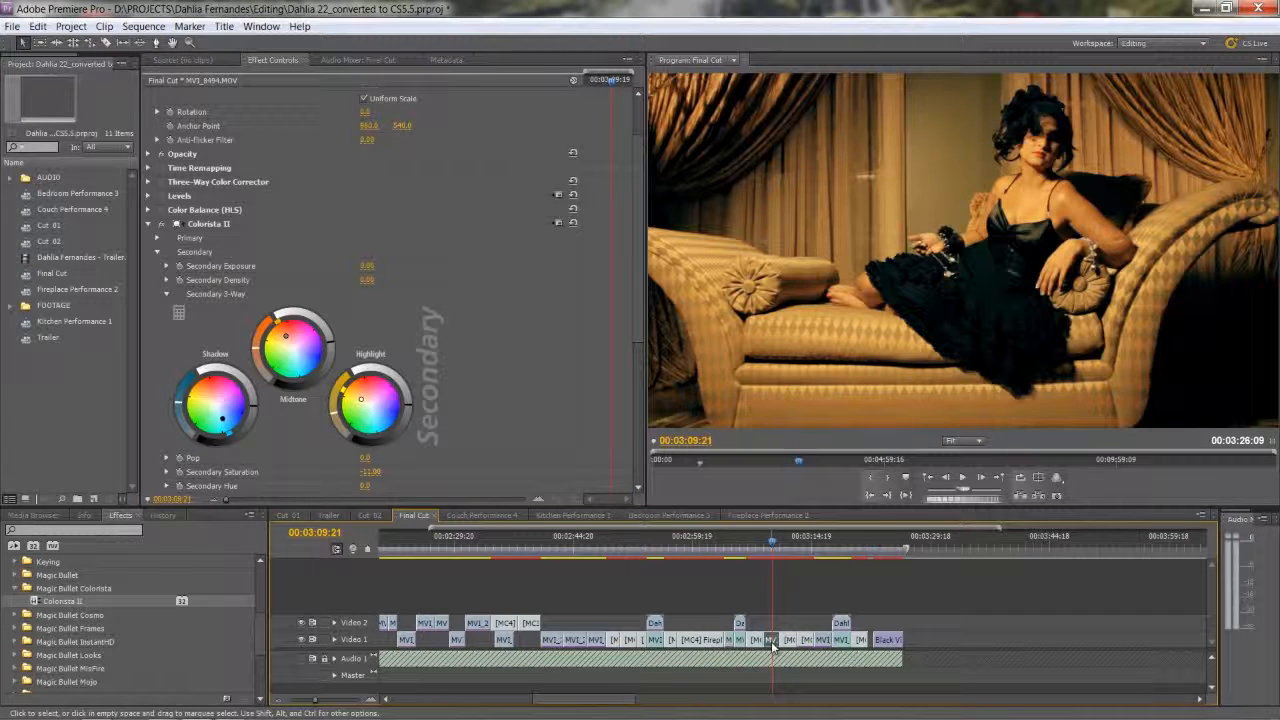
# Expand Colorista II's Primary 3-Way on MVI_8494.MOV, fine-tune its luminance, and review the clip.
pyautogui.scroll(2, 264, 294)
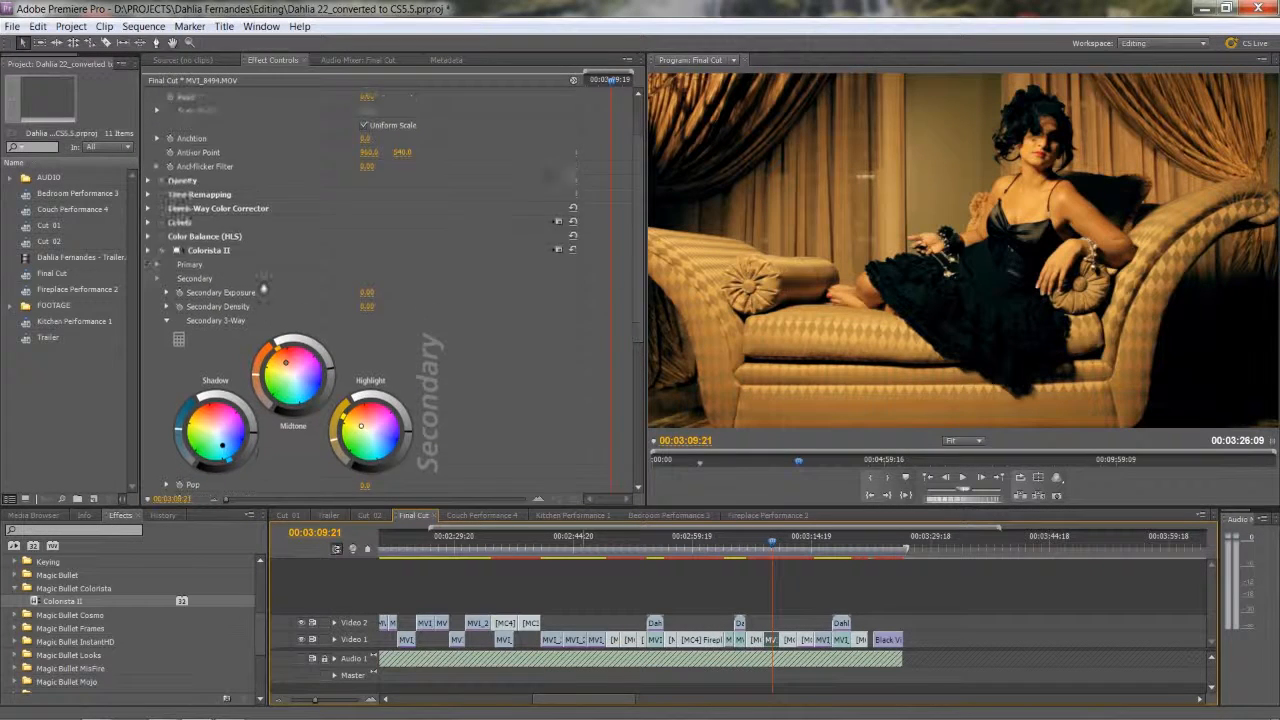
pyautogui.click(156, 280)
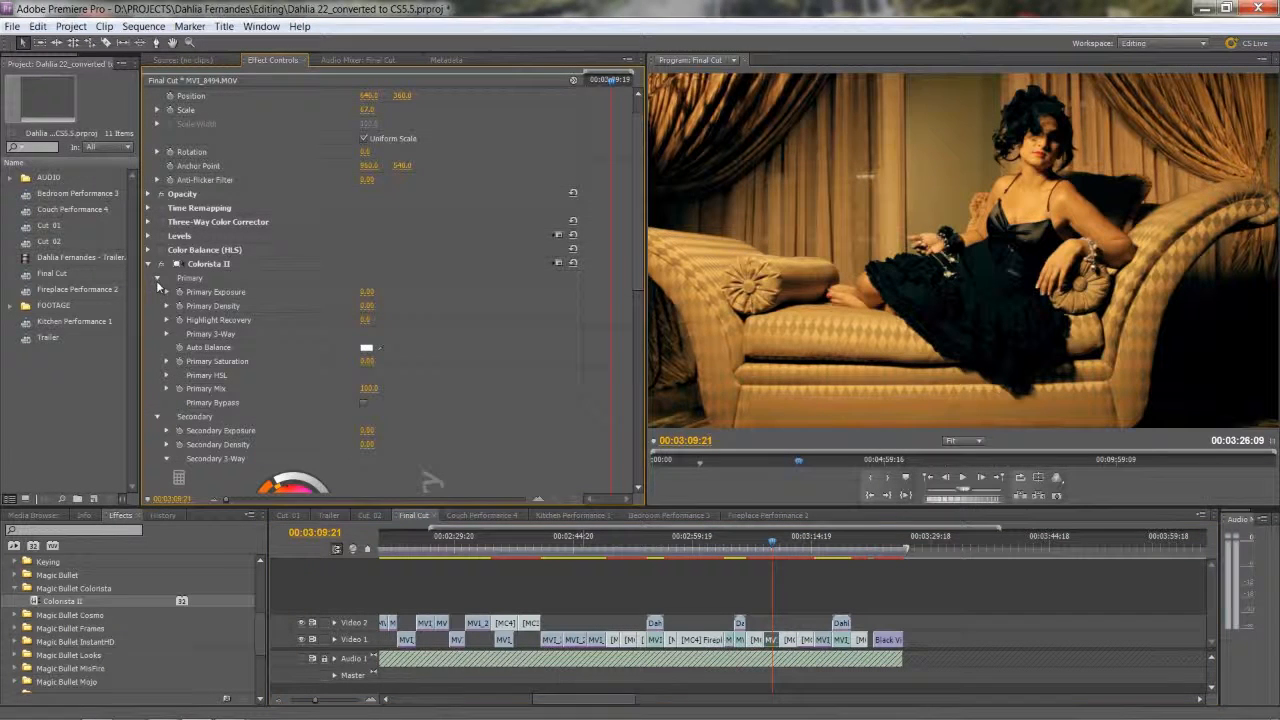
pyautogui.scroll(-2, 152, 332)
pyautogui.scroll(-1, 153, 336)
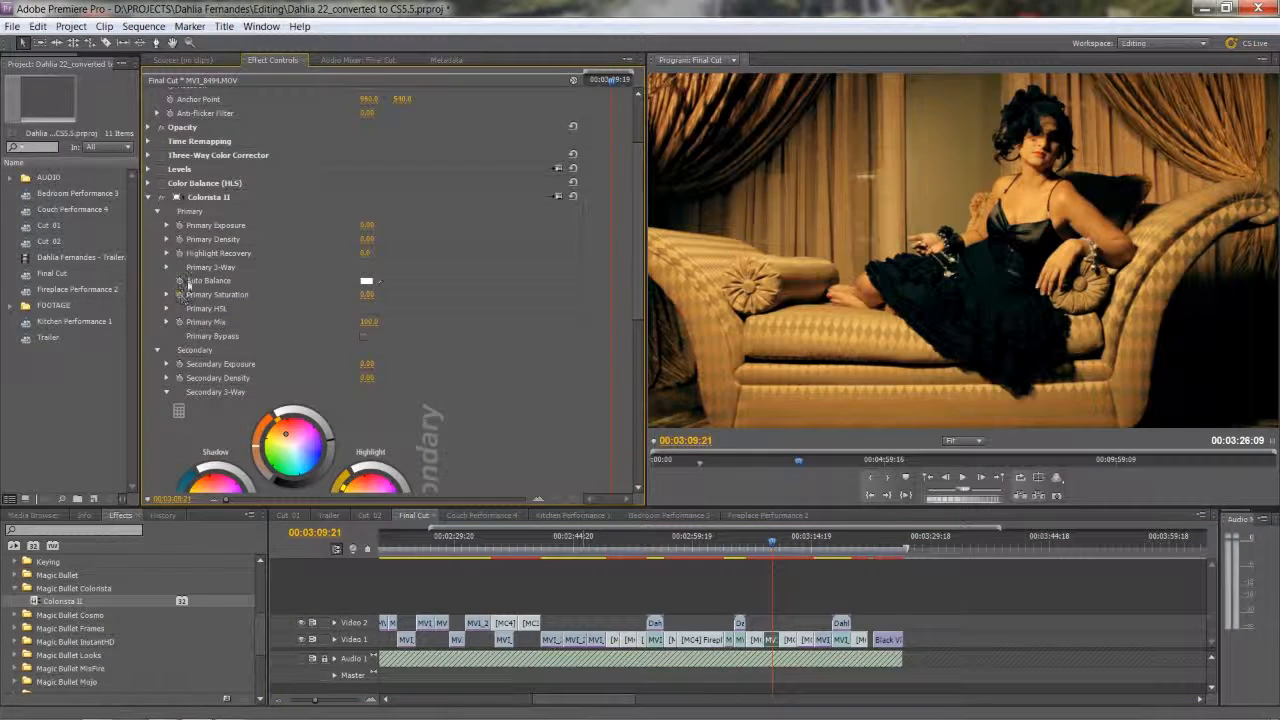
pyautogui.click(166, 268)
pyautogui.scroll(-1, 161, 324)
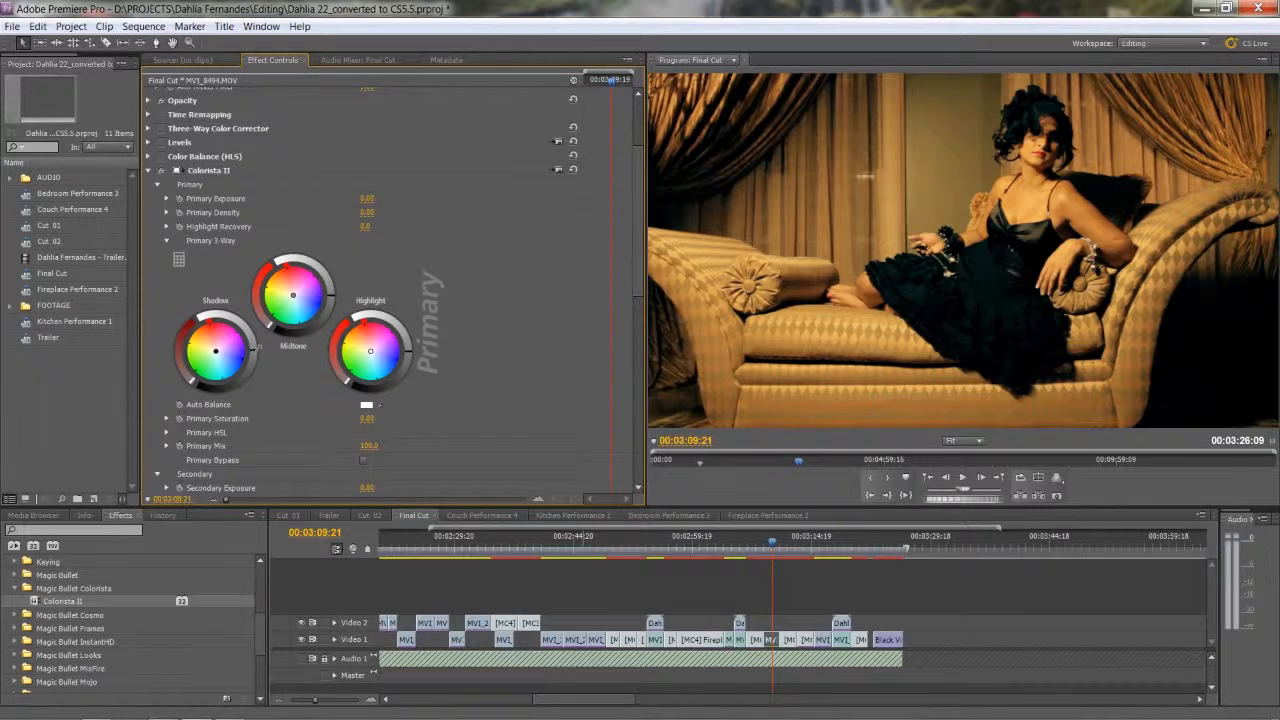
pyautogui.moveTo(256, 349); pyautogui.dragTo(257, 347)
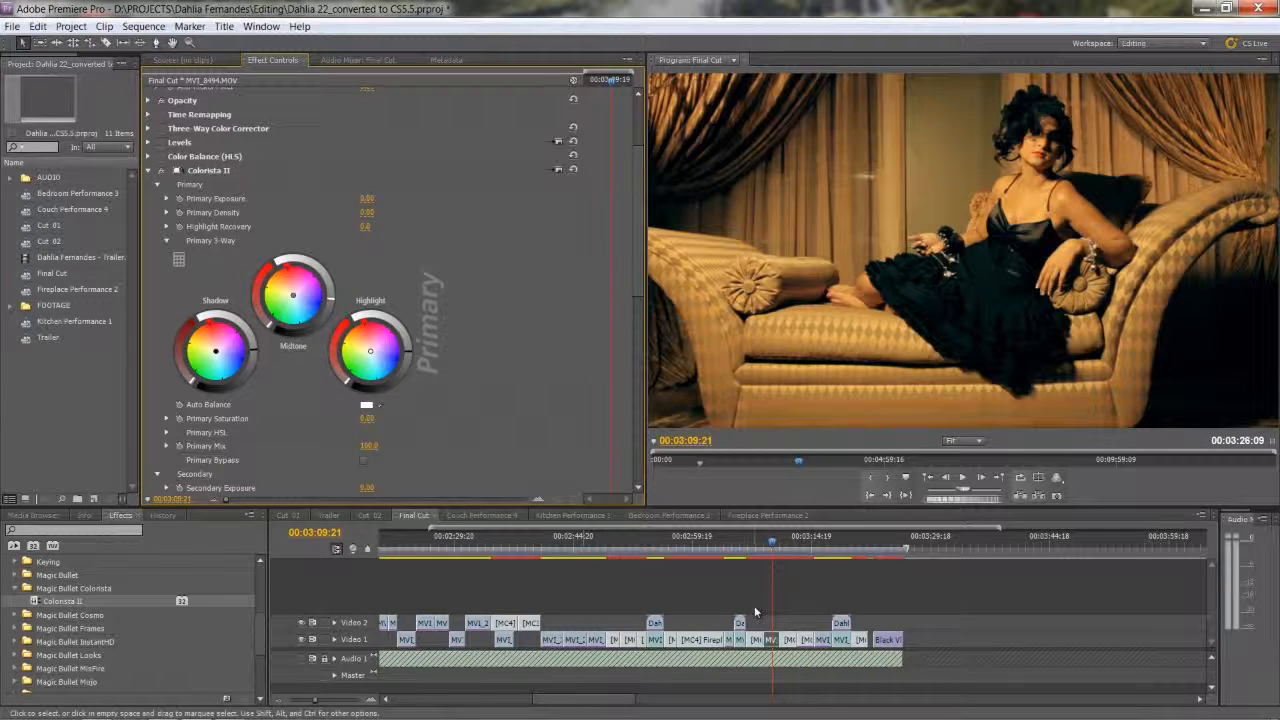
pyautogui.moveTo(773, 542); pyautogui.dragTo(777, 543)
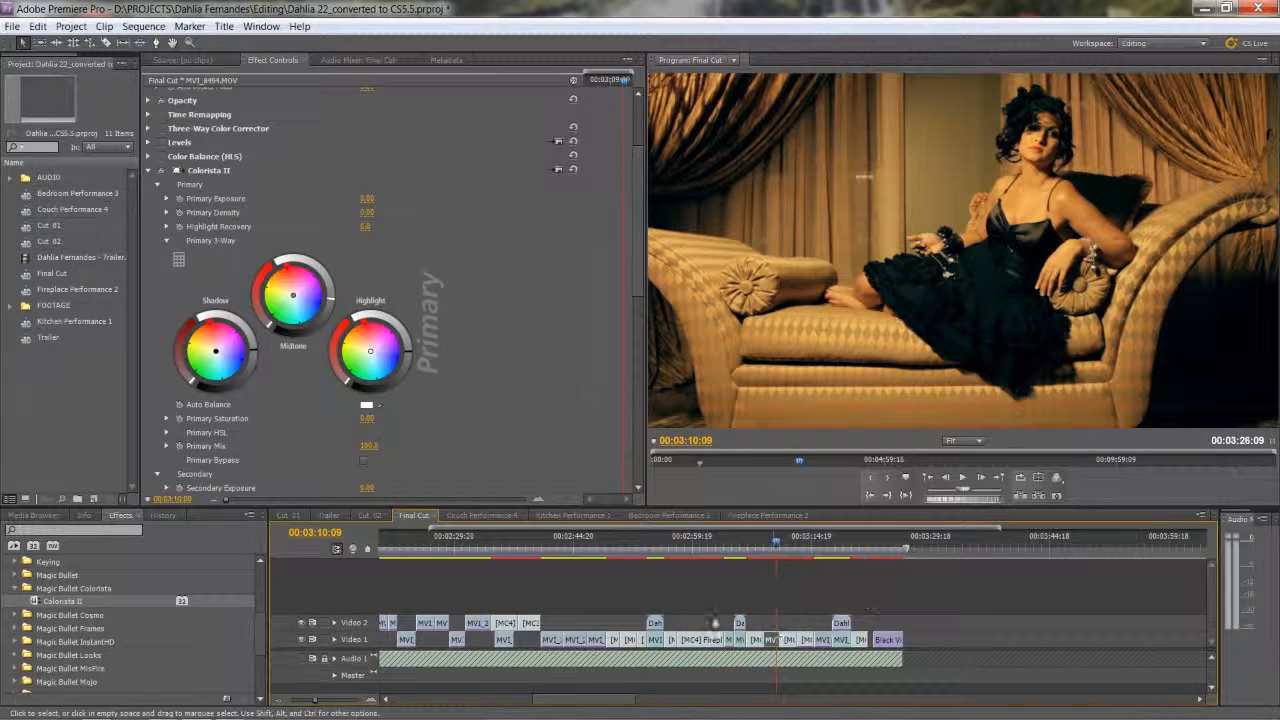
# Try pasting the Colorista II effect onto the Couch Performance 4 clip at 00:02:50:00, and undo the paste.
pyautogui.moveTo(648, 543); pyautogui.dragTo(610, 556)
pyautogui.press('space')
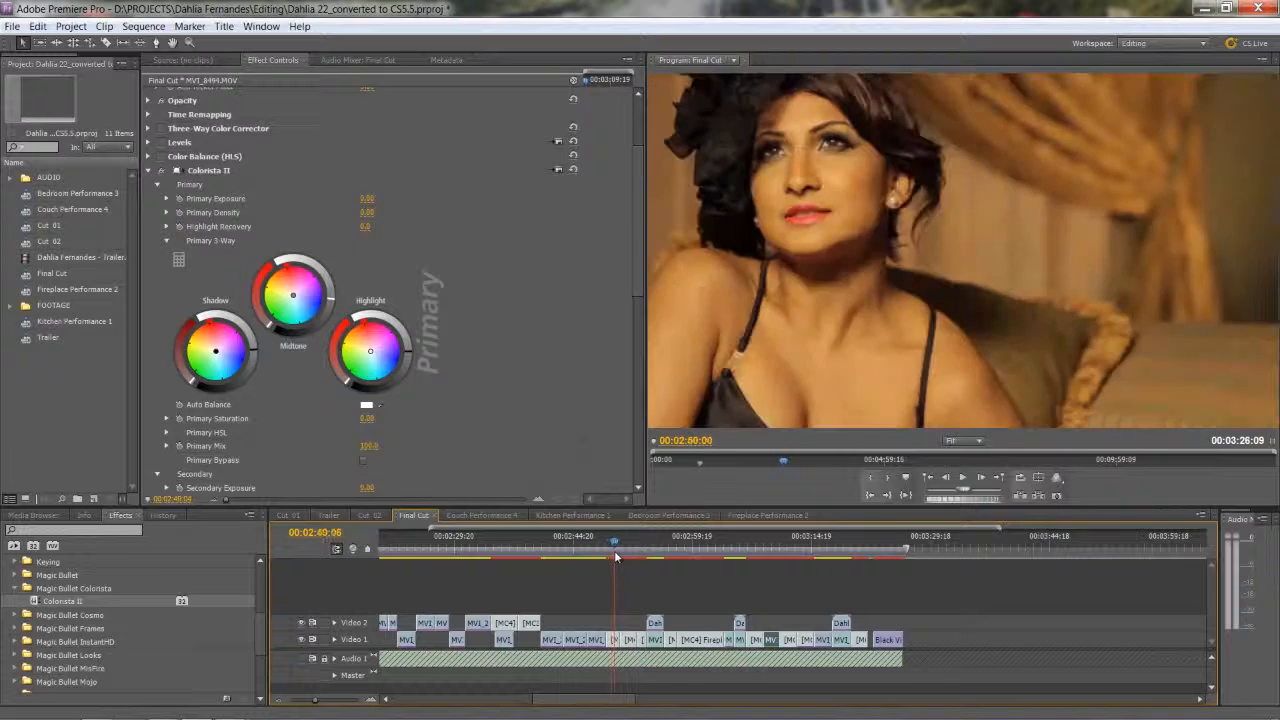
pyautogui.click(624, 641)
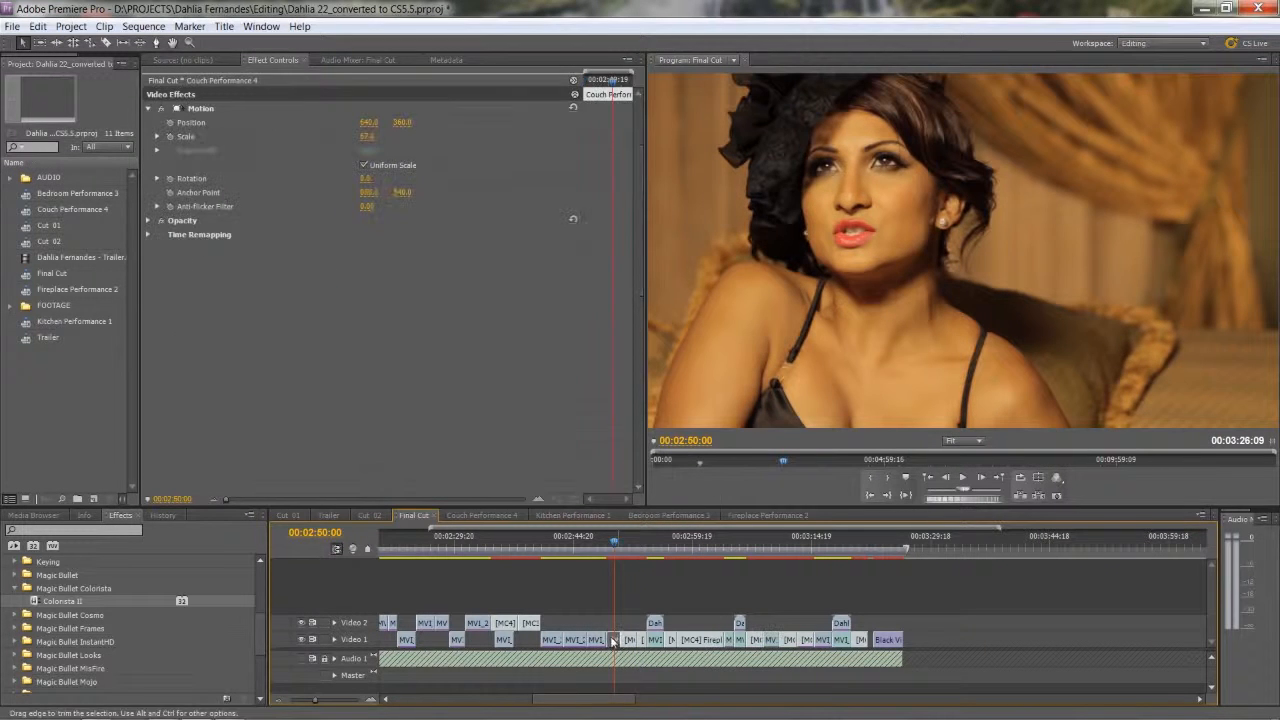
pyautogui.rightClick(616, 644)
pyautogui.rightClick(337, 306)
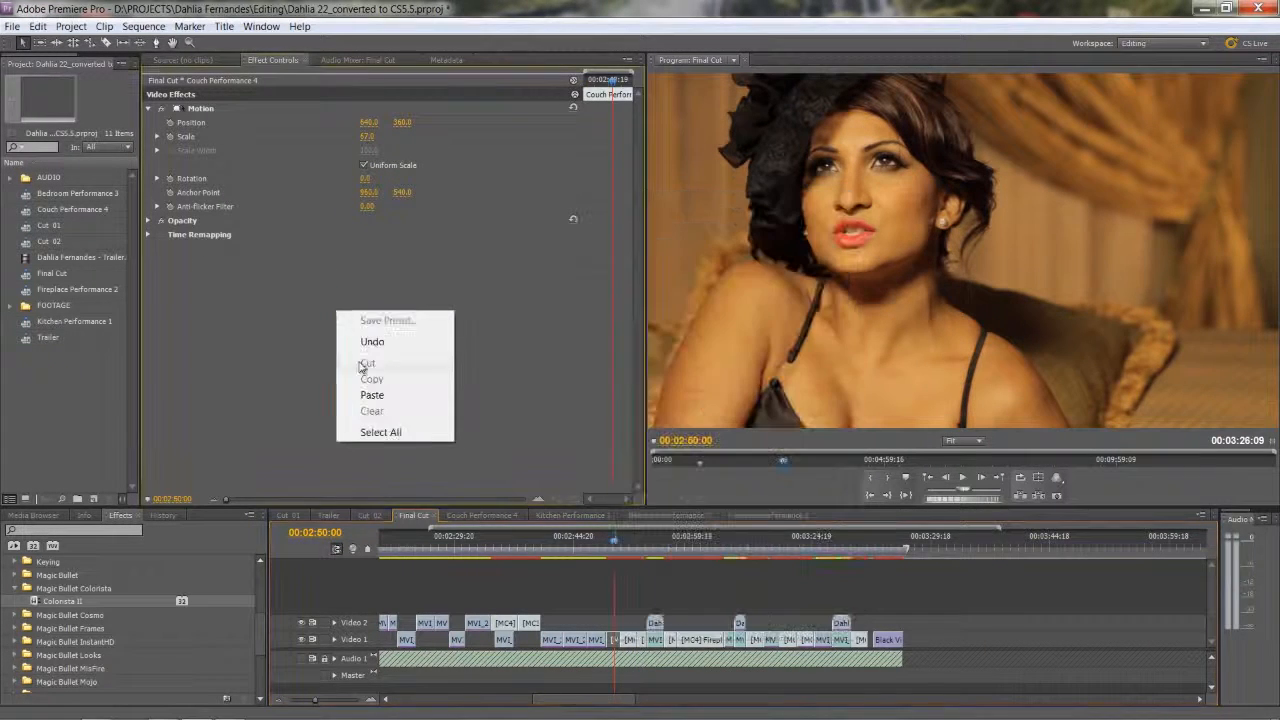
pyautogui.click(362, 391)
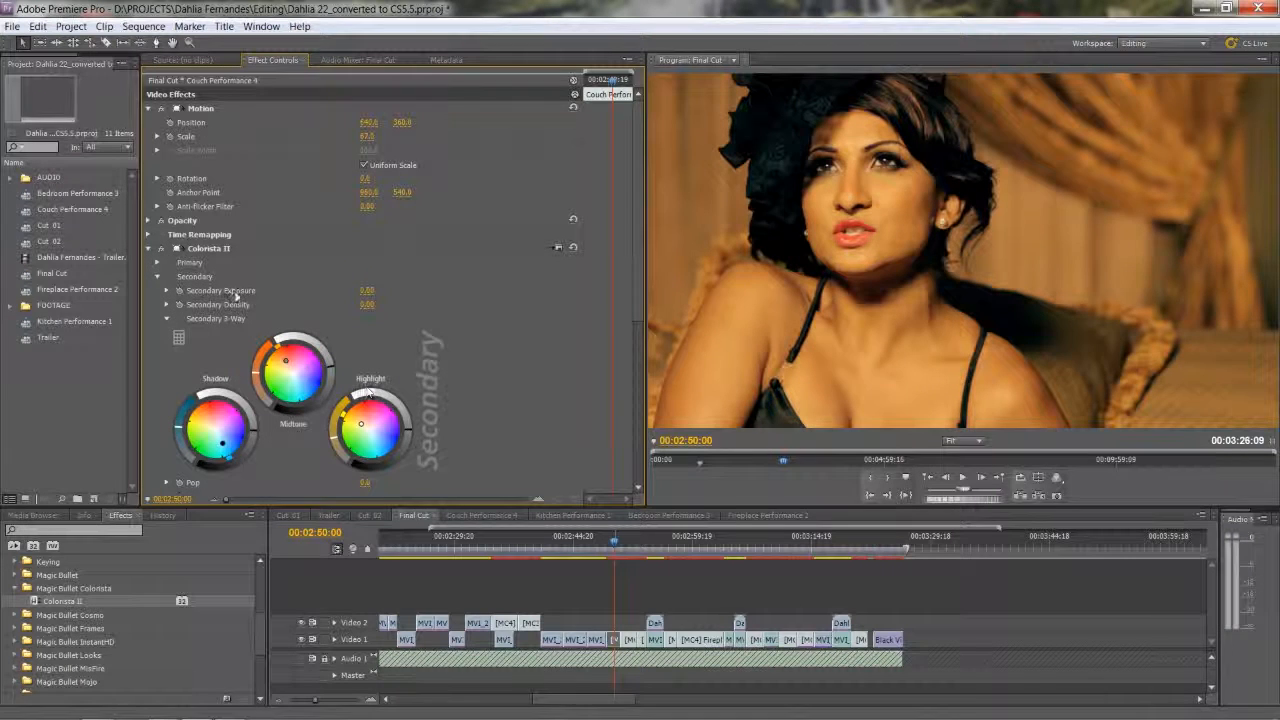
pyautogui.hotkey('ctrl', 'z')
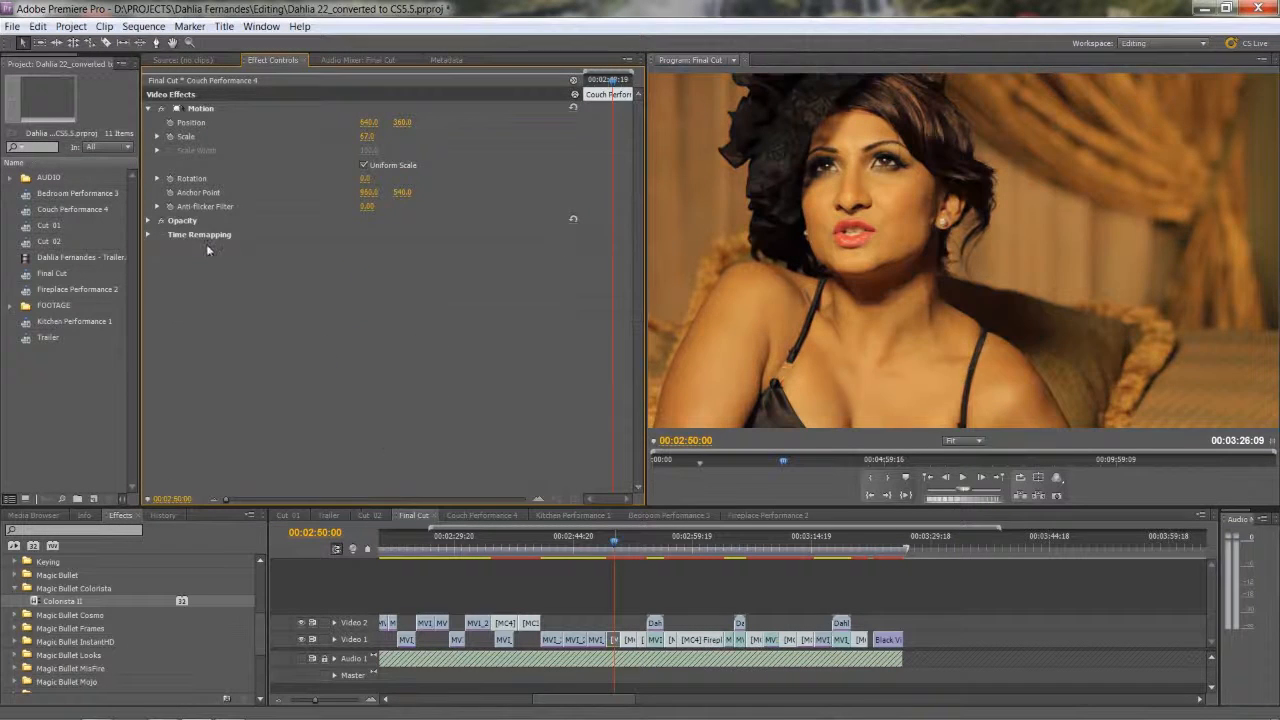
# Check the effects on MVI_8494.MOV and the multi-camera angle of the Couch Performance 4 clip at 00:01:58:04.
pyautogui.click(776, 540)
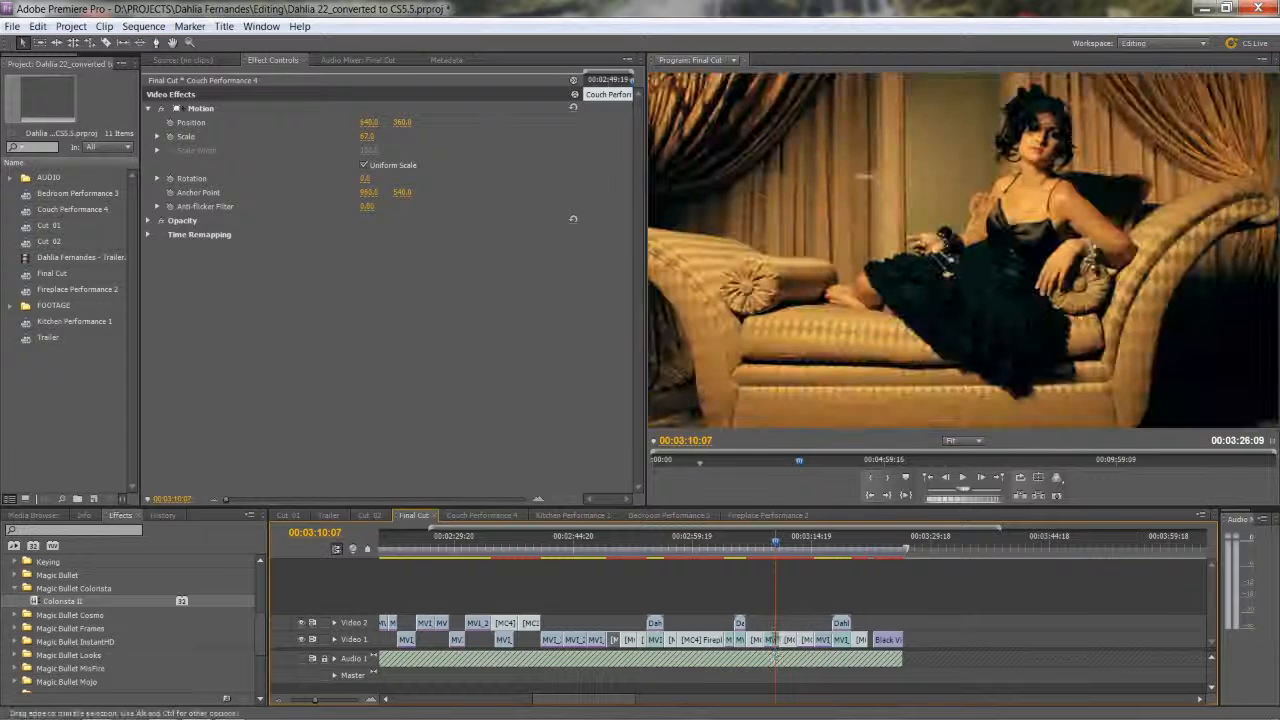
pyautogui.click(772, 643)
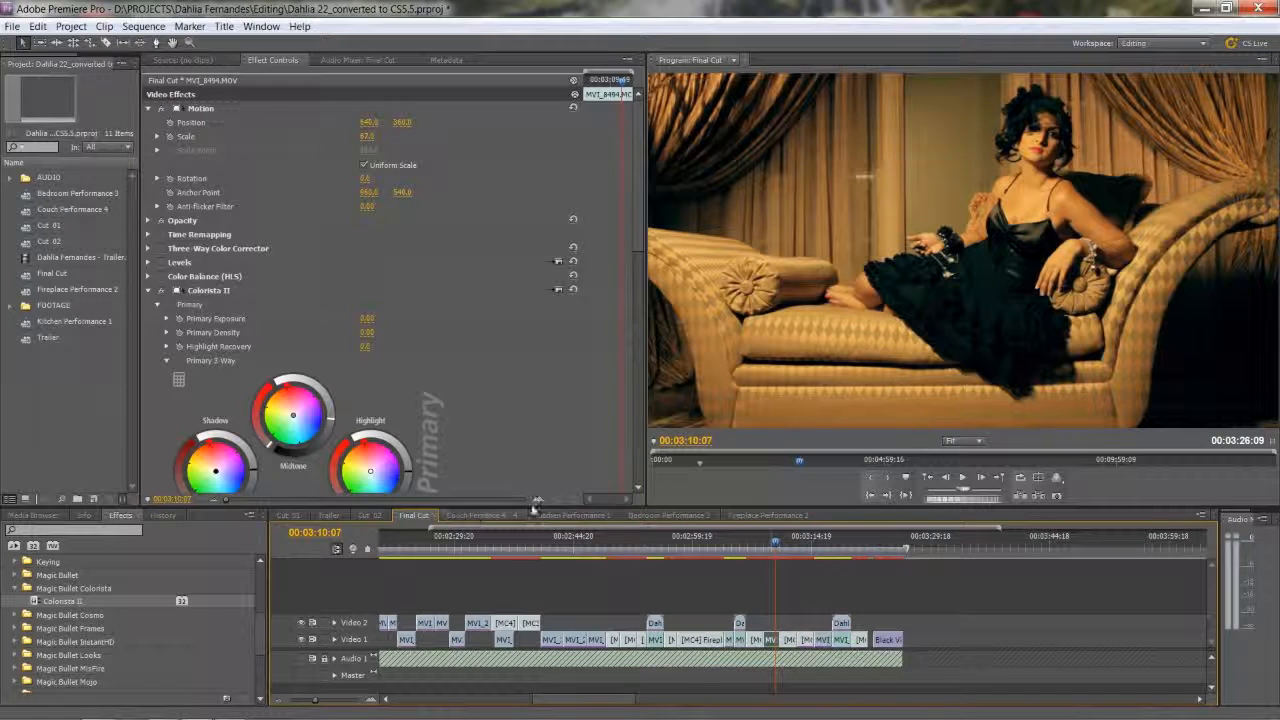
pyautogui.click(477, 543)
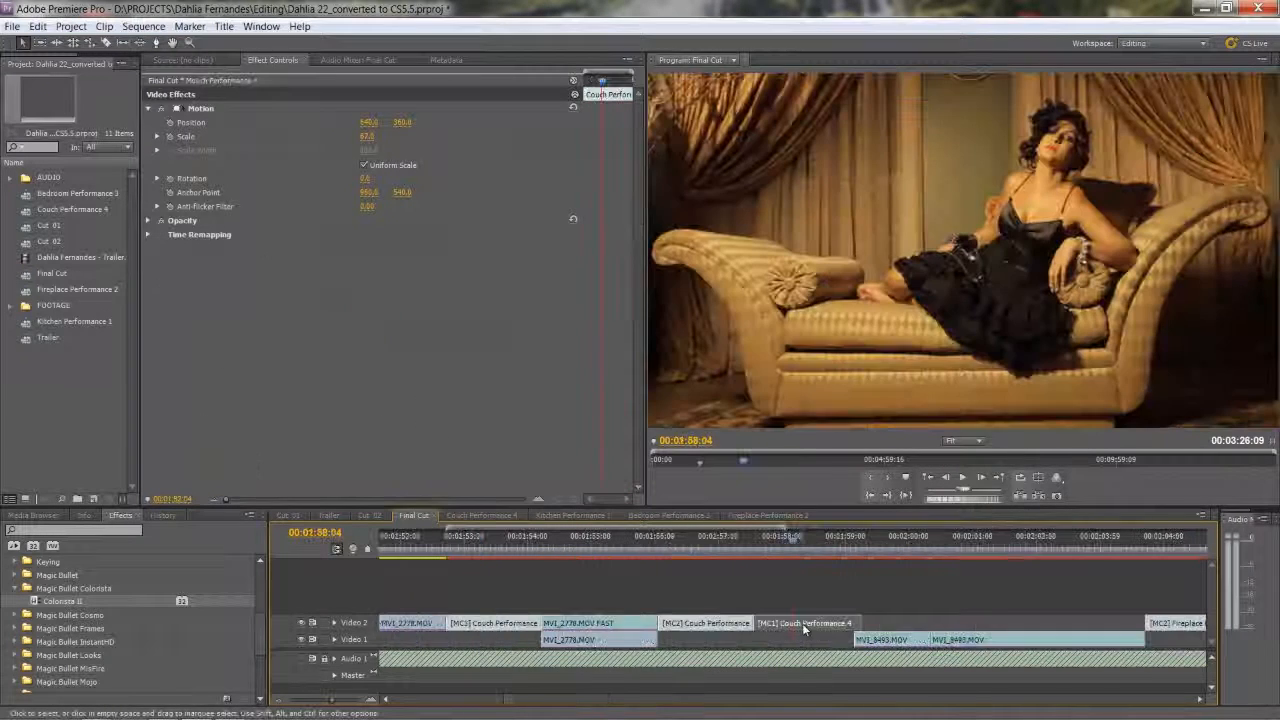
pyautogui.rightClick(803, 628)
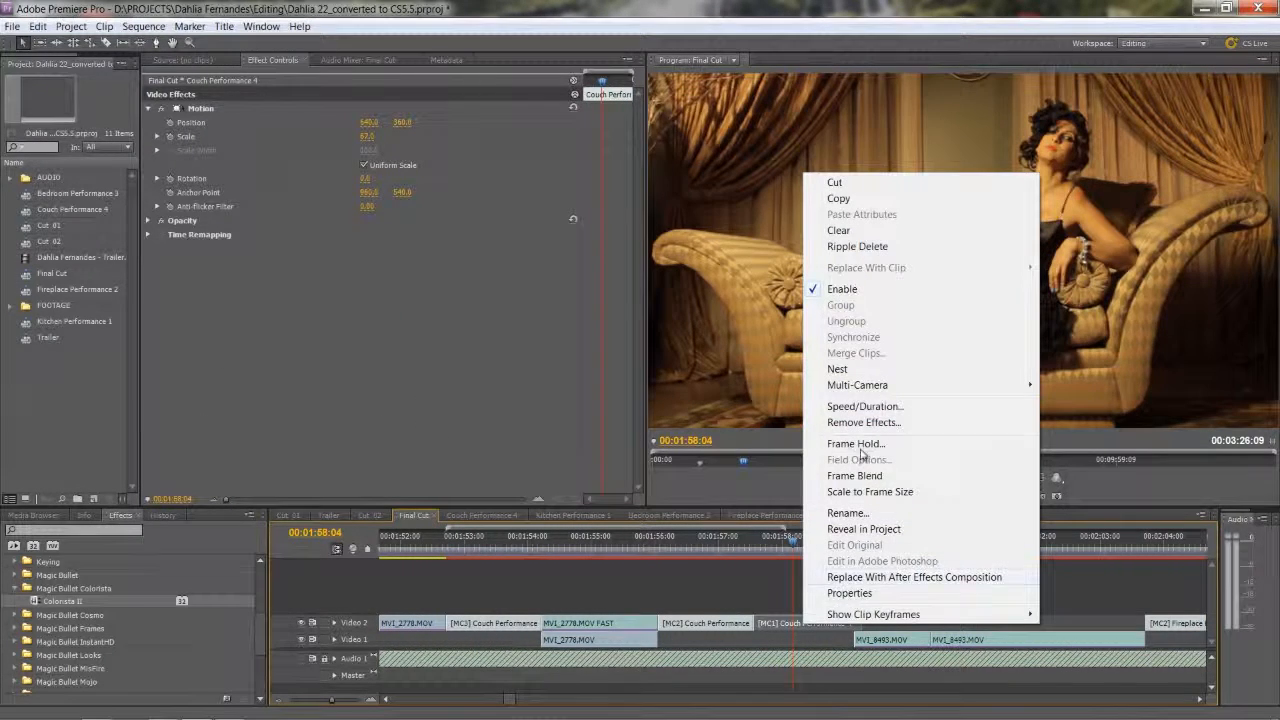
pyautogui.moveTo(866, 391)
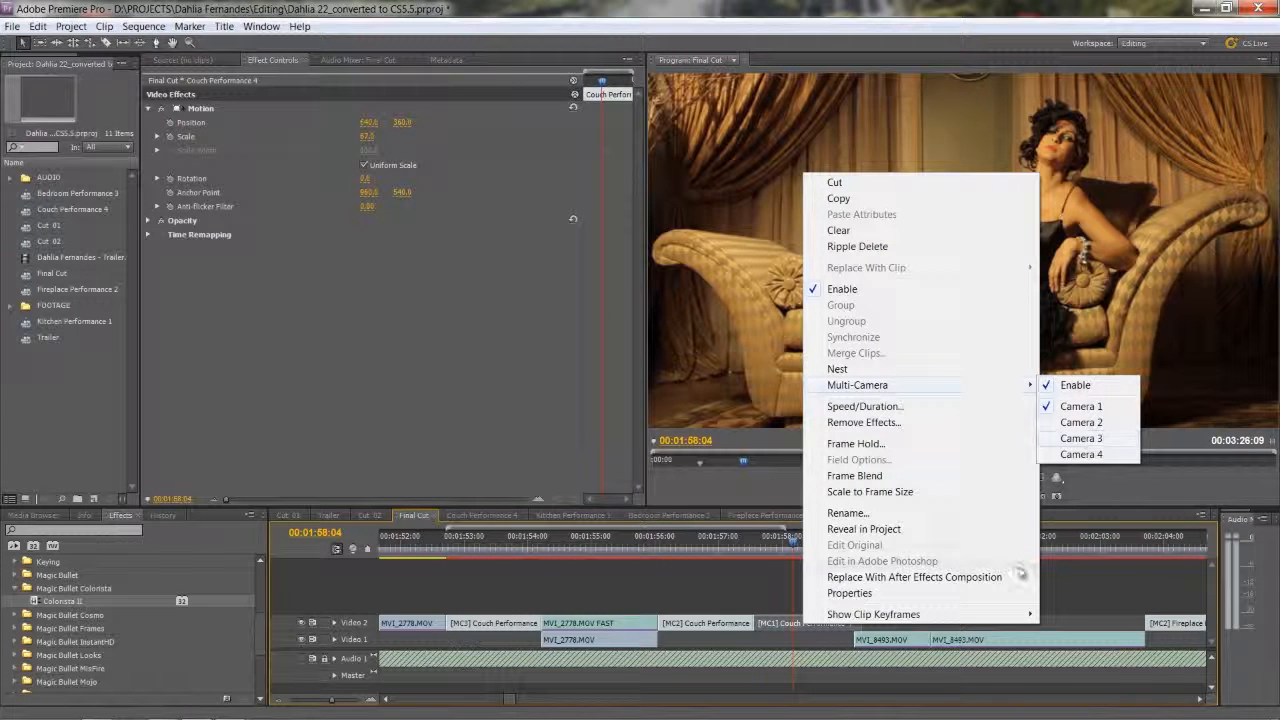
pyautogui.click(1073, 591)
pyautogui.click(1073, 597)
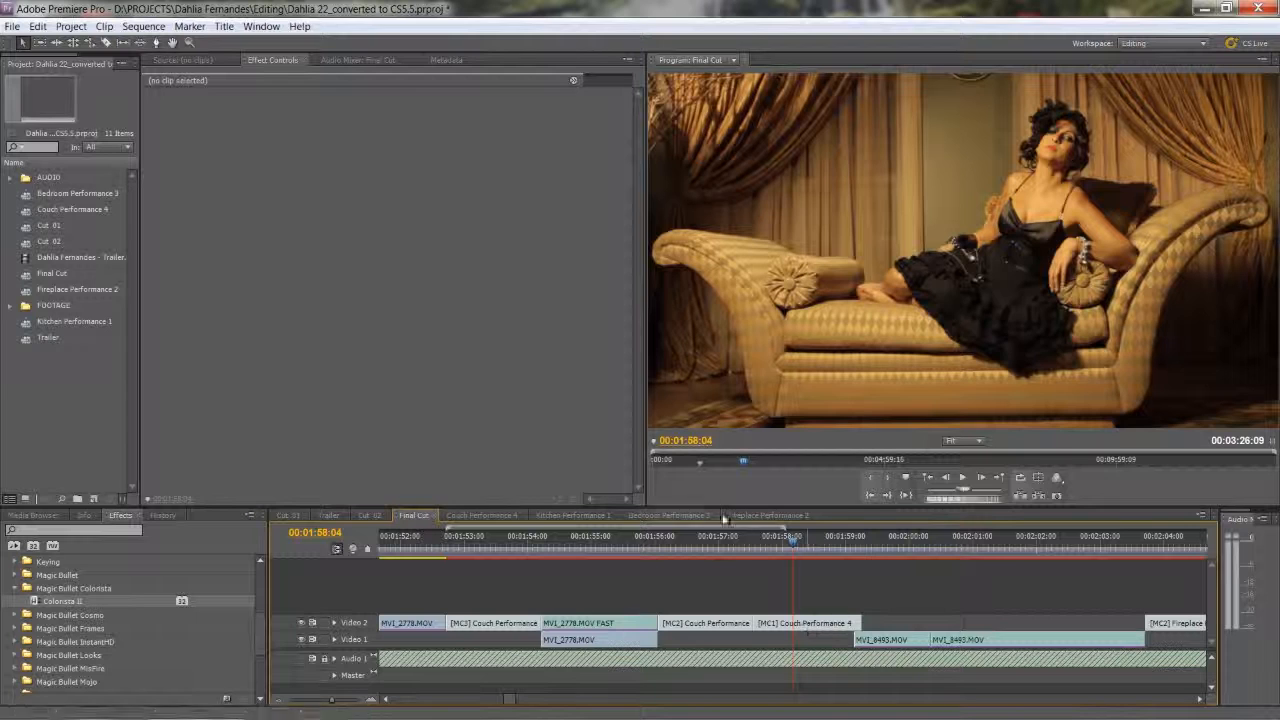
# Open the Couch Performance 4 sequence and paste the Colorista II effect onto MVI_2828.MOV on Video 4.
pyautogui.click(462, 514)
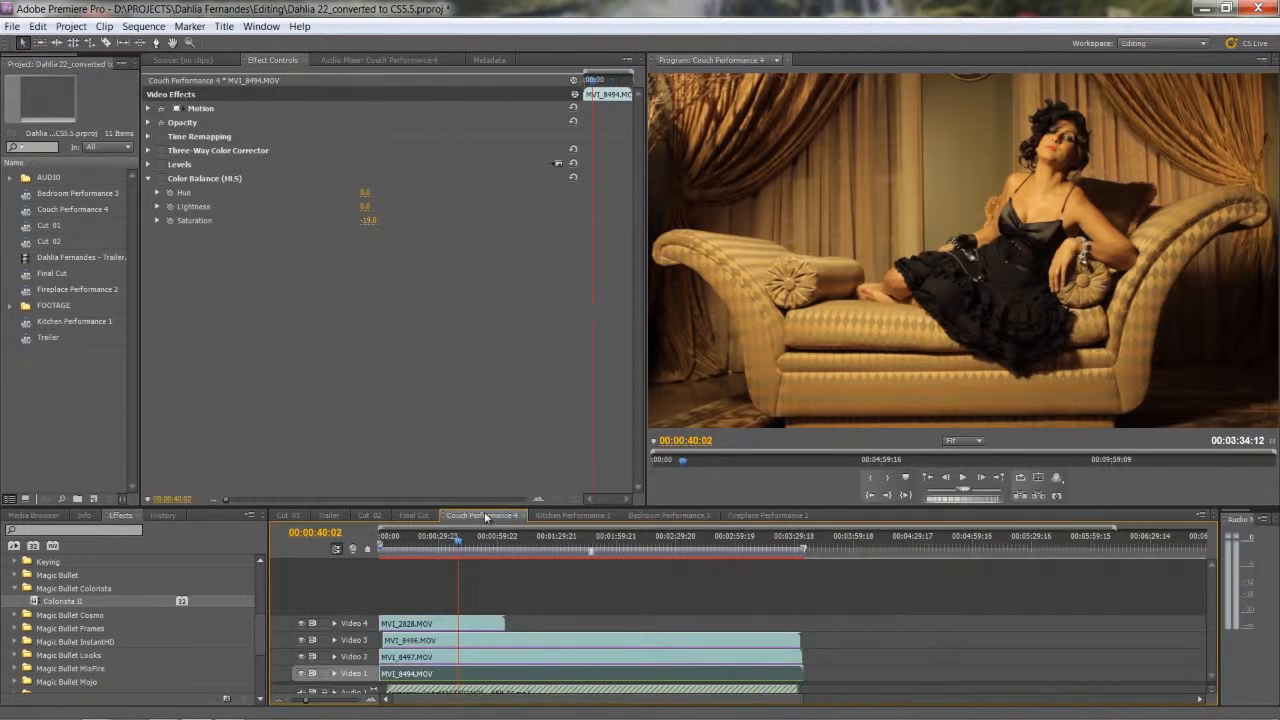
pyautogui.moveTo(461, 546); pyautogui.dragTo(452, 551)
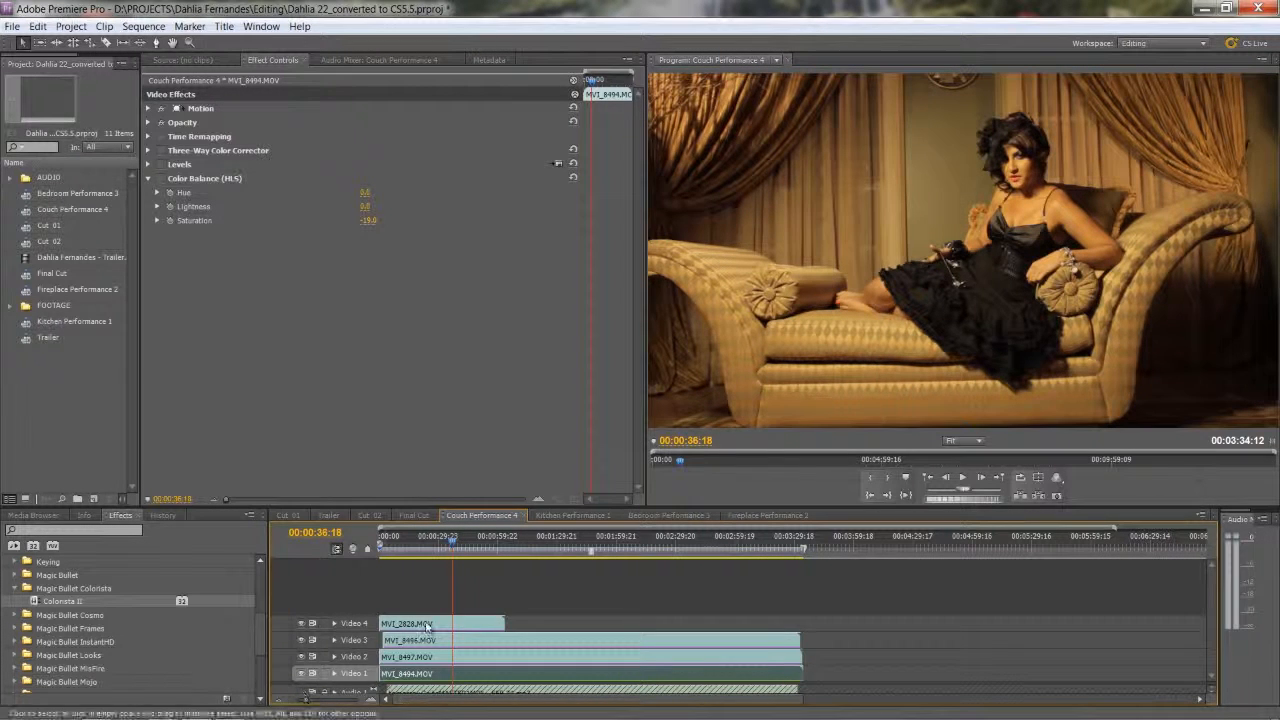
pyautogui.click(428, 627)
pyautogui.rightClick(334, 314)
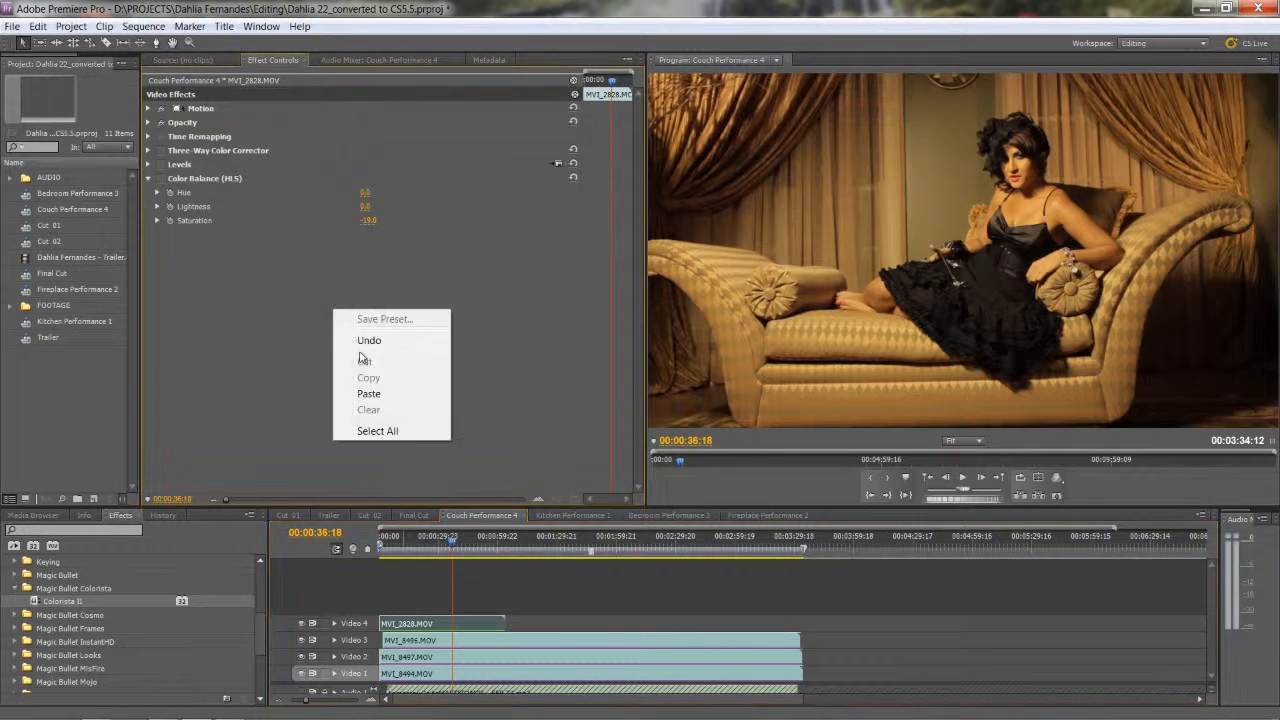
pyautogui.click(367, 398)
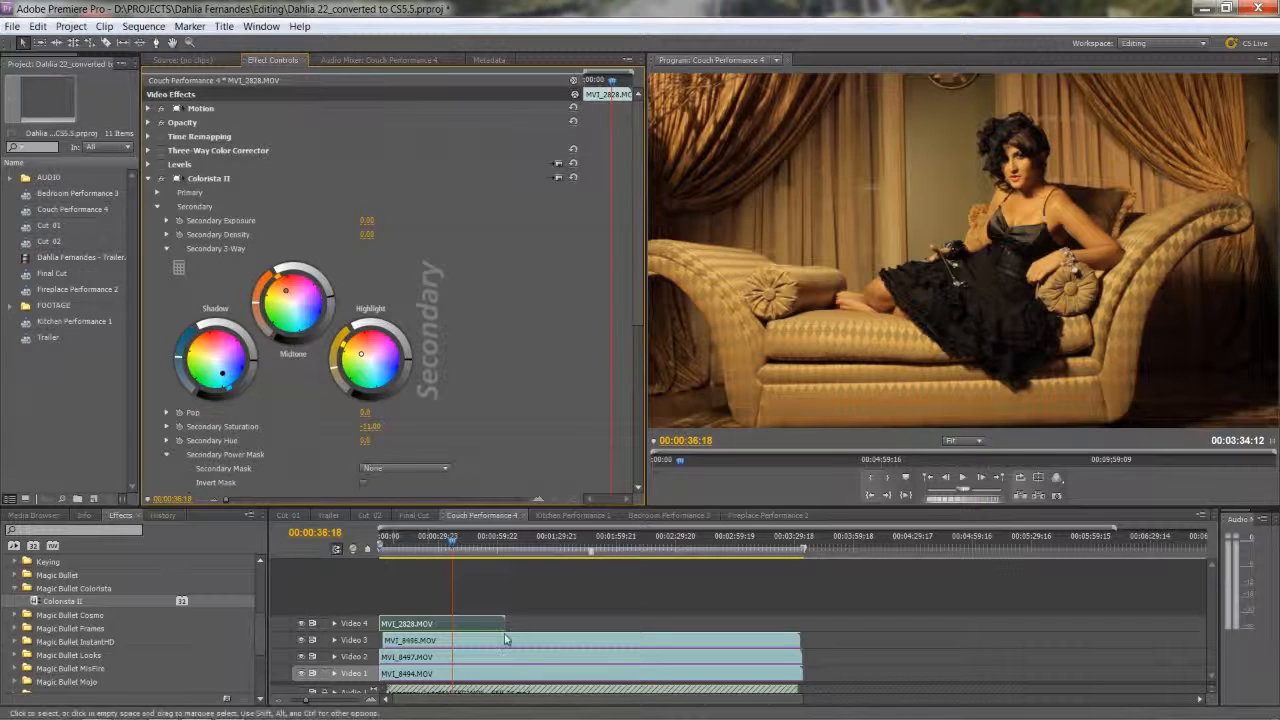
# Hide Video 4 and paste the Colorista II effect onto MVI_8496.MOV on Video 3.
pyautogui.click(302, 623)
pyautogui.click(415, 641)
pyautogui.rightClick(242, 366)
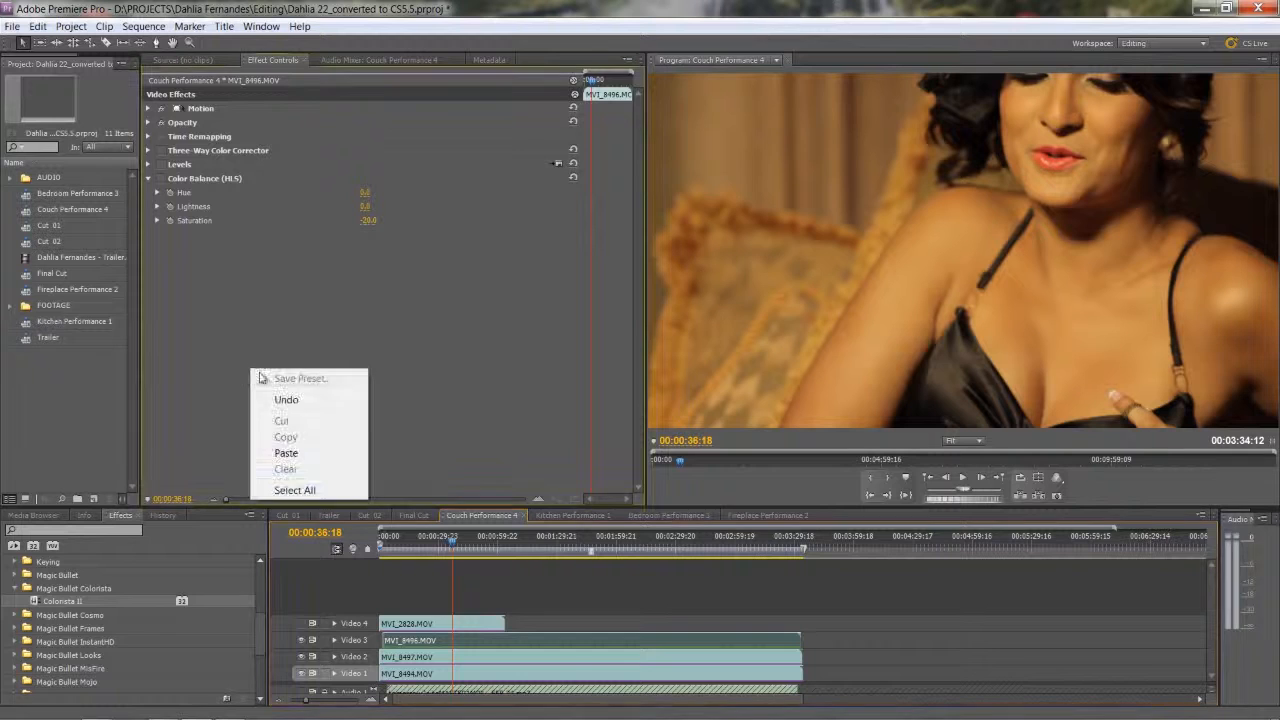
pyautogui.click(286, 452)
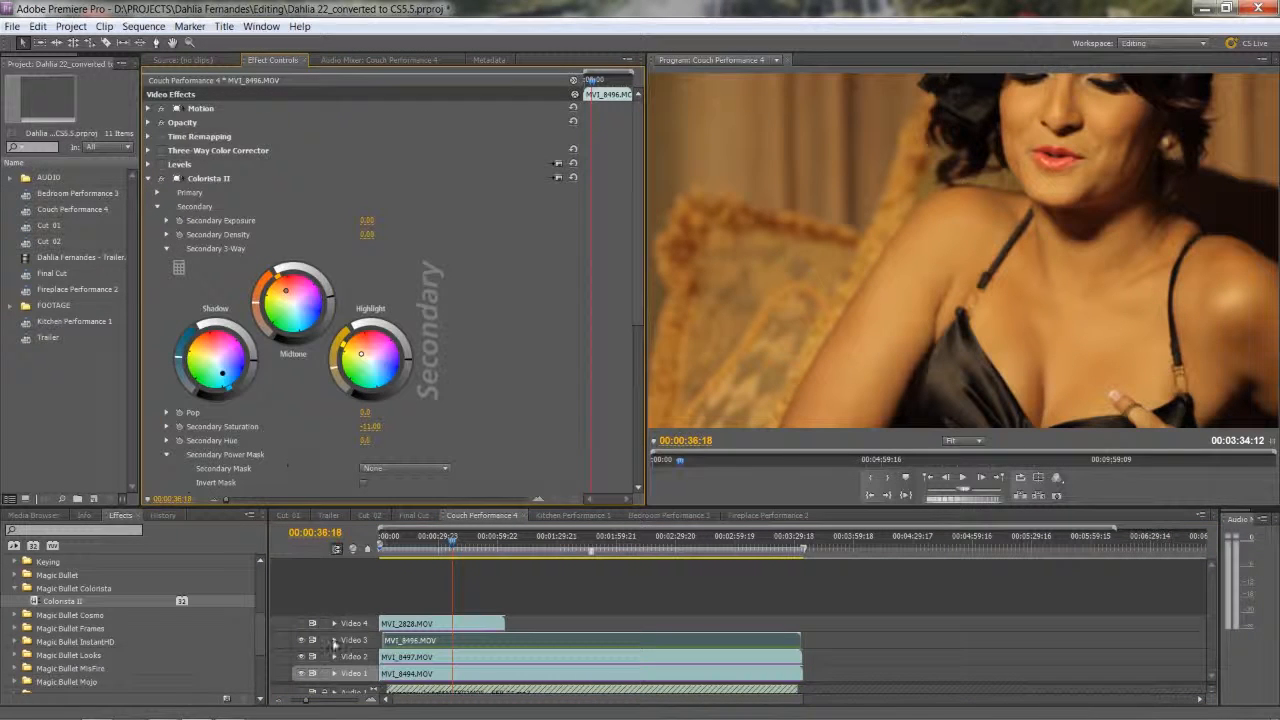
# Hide Video 3 and paste the Colorista II effect onto MVI_8497.MOV on Video 2.
pyautogui.click(302, 641)
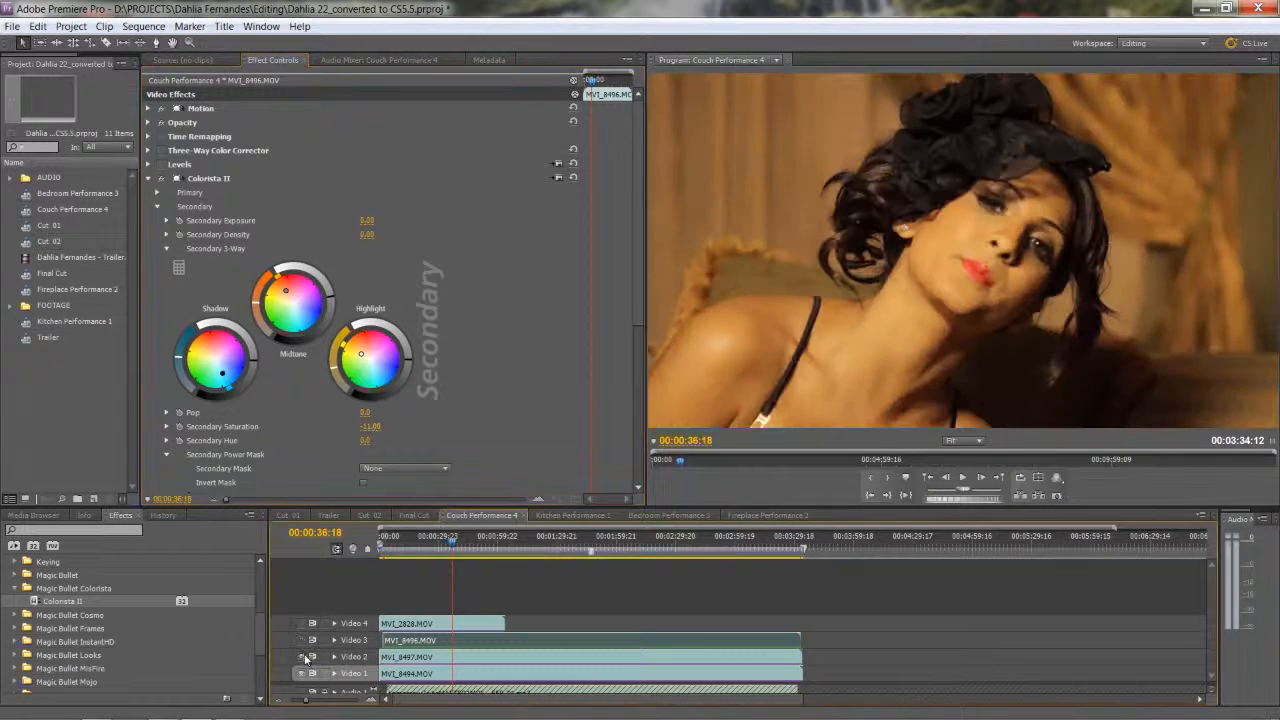
pyautogui.click(420, 660)
pyautogui.rightClick(338, 440)
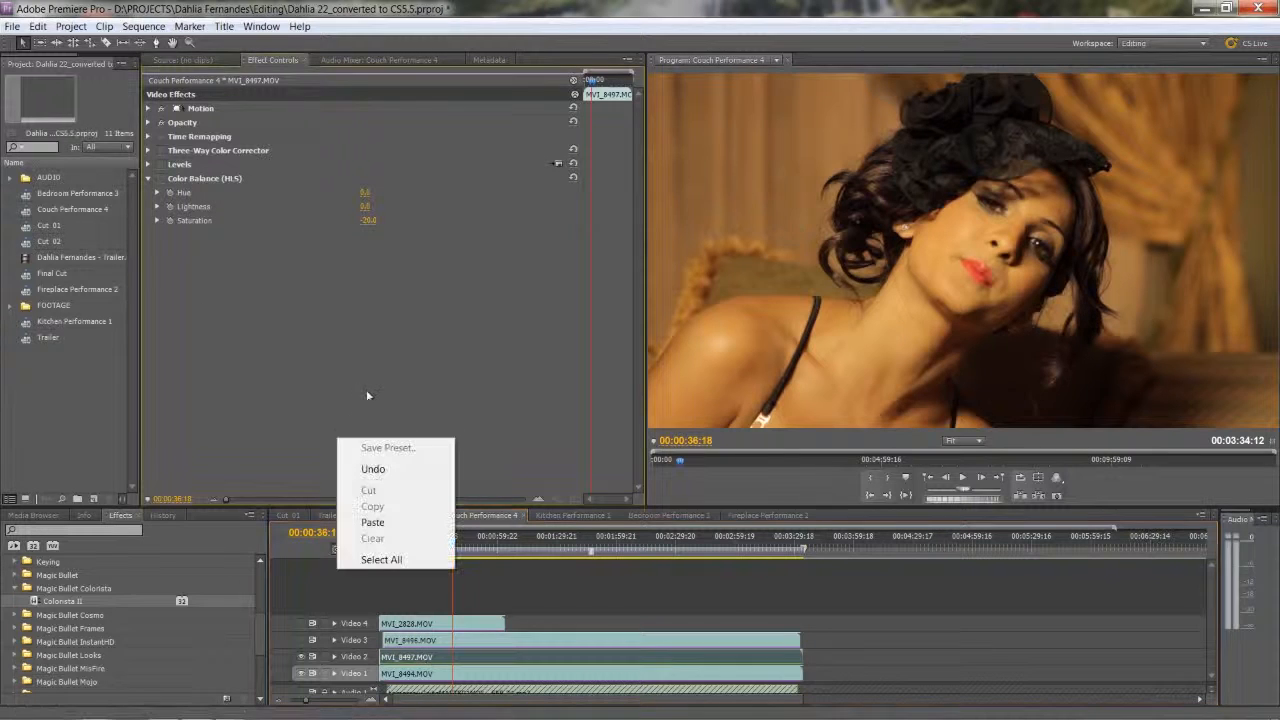
pyautogui.click(374, 522)
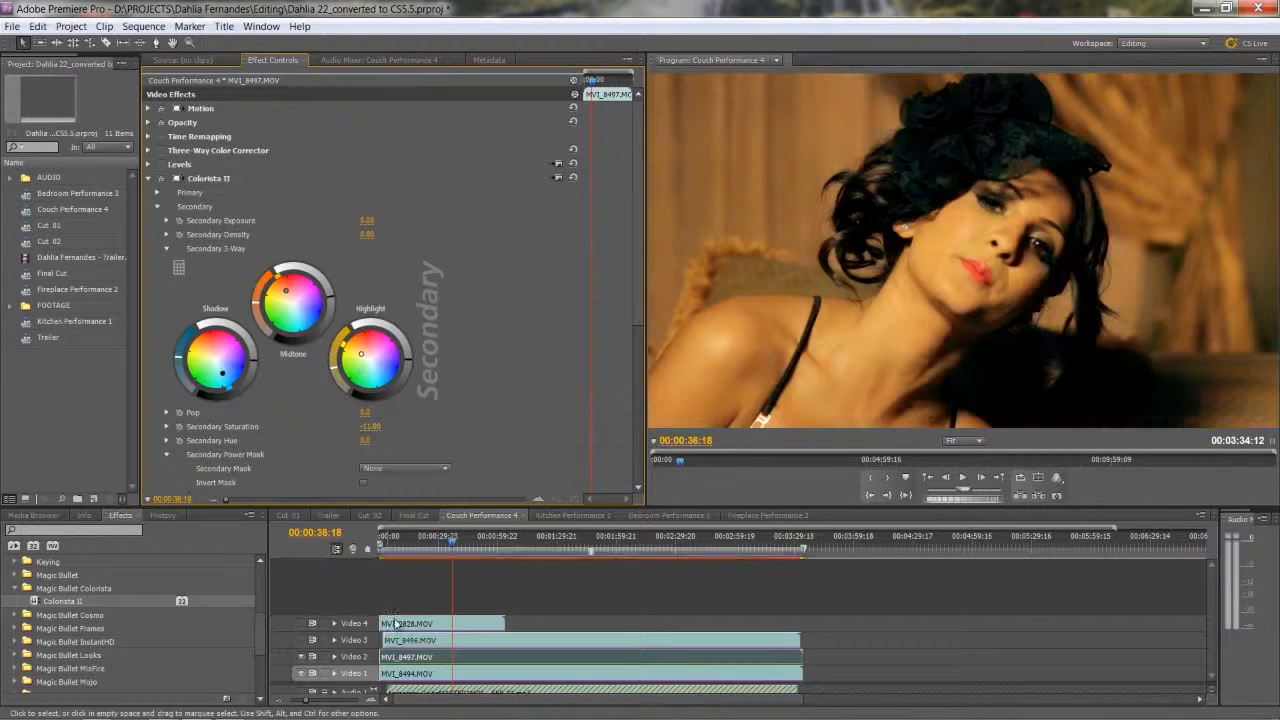
# Hide Video 2 and paste the Colorista II effect onto MVI_8494.MOV on Video 1.
pyautogui.click(420, 673)
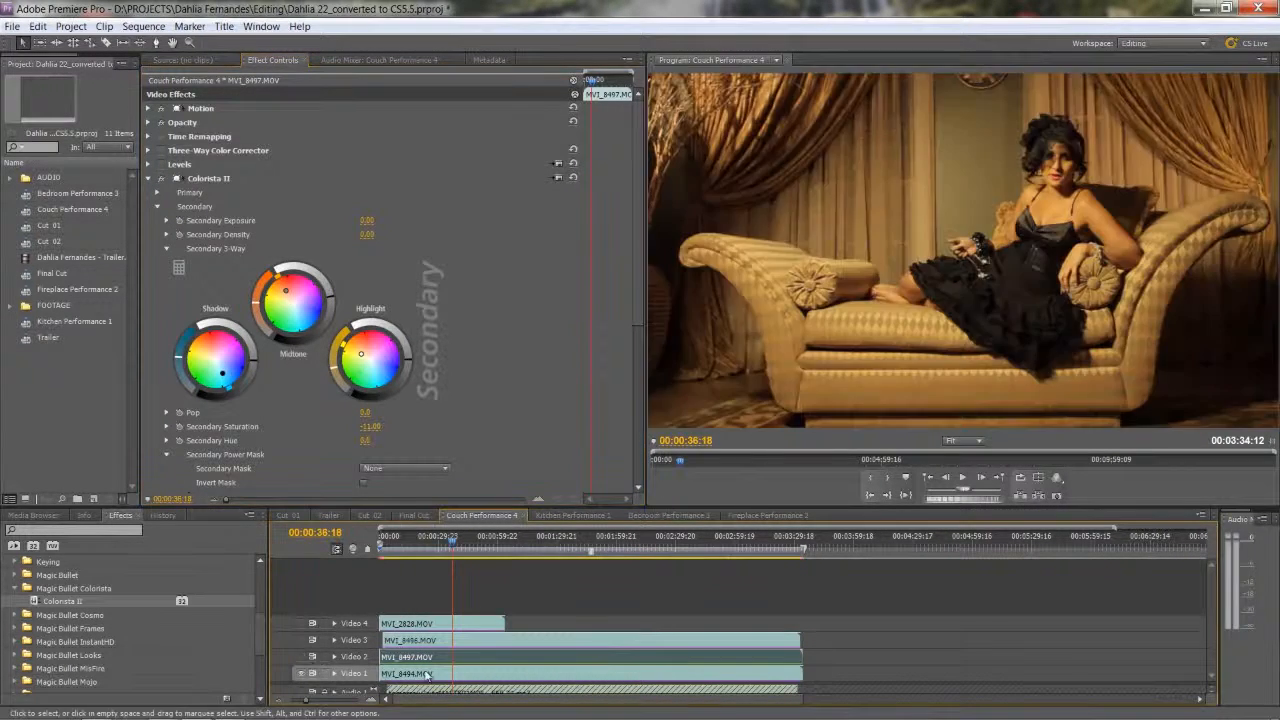
pyautogui.rightClick(353, 376)
pyautogui.click(391, 459)
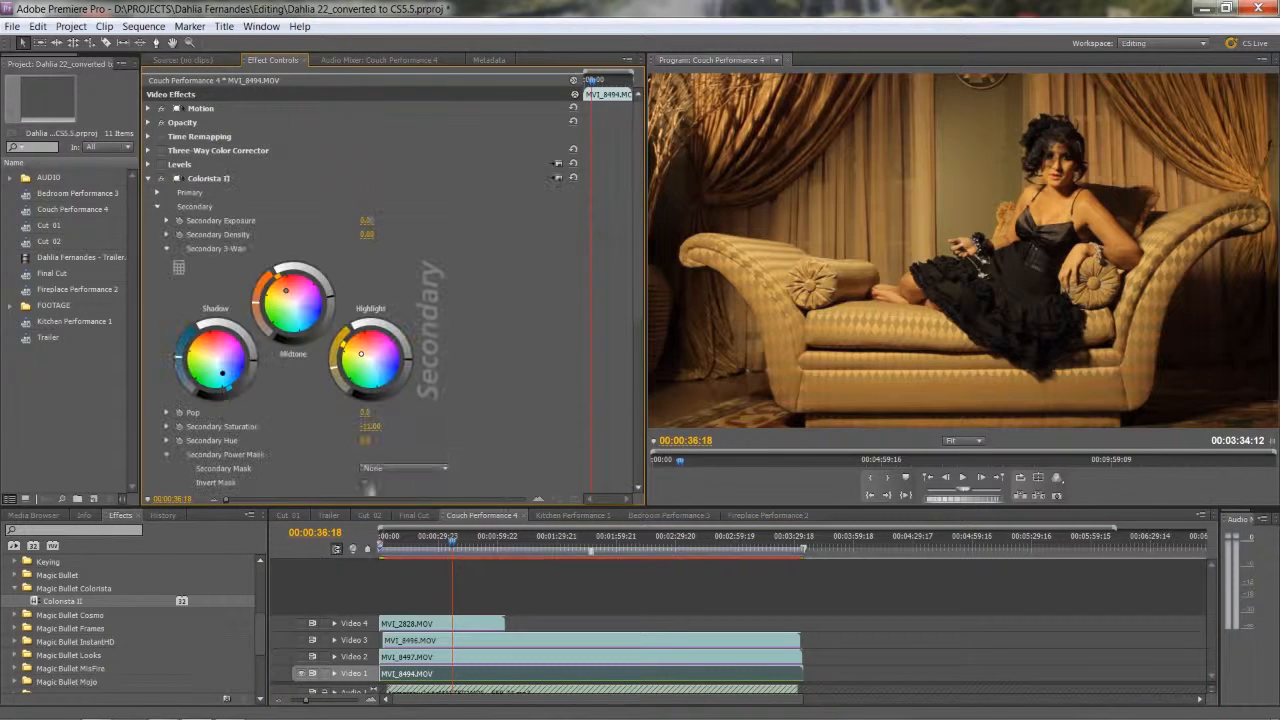
# Turn the visibility of Video 2, Video 3 and Video 4 back on in the Couch Performance 4 sequence.
pyautogui.click(301, 658)
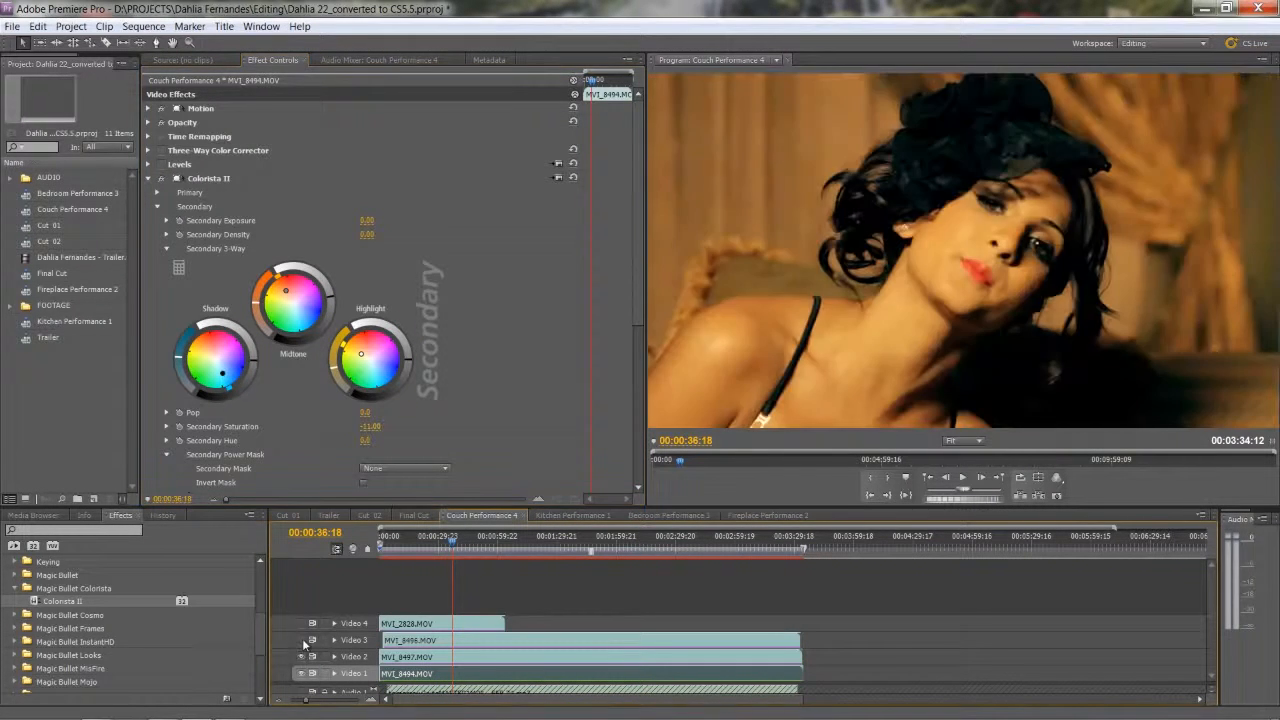
pyautogui.click(301, 642)
pyautogui.click(301, 624)
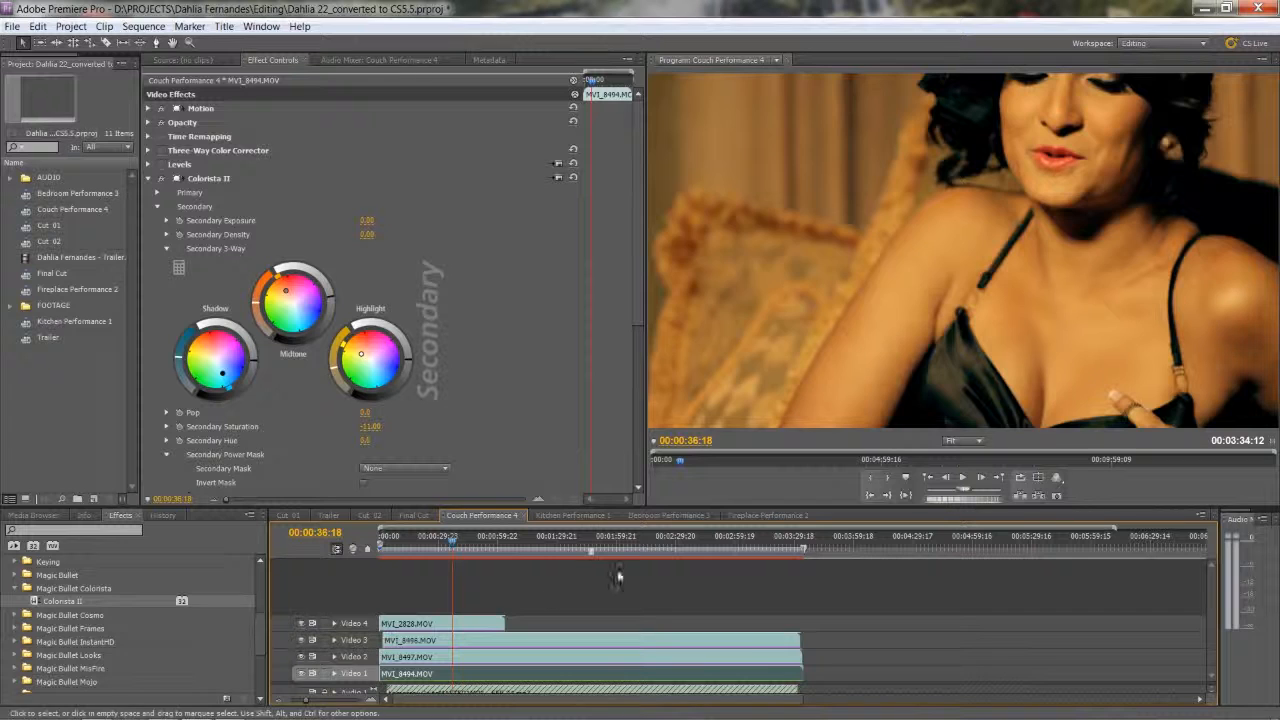
# Open the Final Cut sequence and review the graded couch shots between about 00:01:45 and 00:01:58.
pyautogui.click(413, 515)
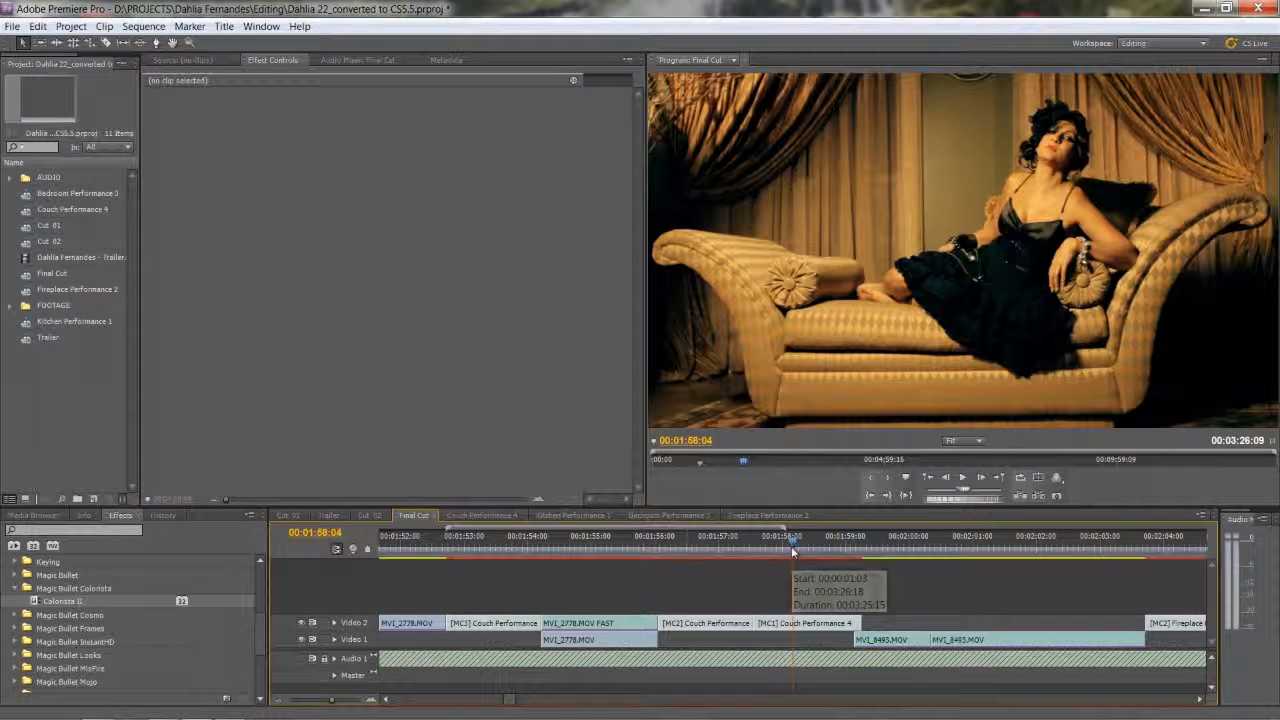
pyautogui.moveTo(801, 546)
pyautogui.mouseDown()
pyautogui.moveTo(846, 546)
pyautogui.moveTo(821, 546)
pyautogui.mouseUp()
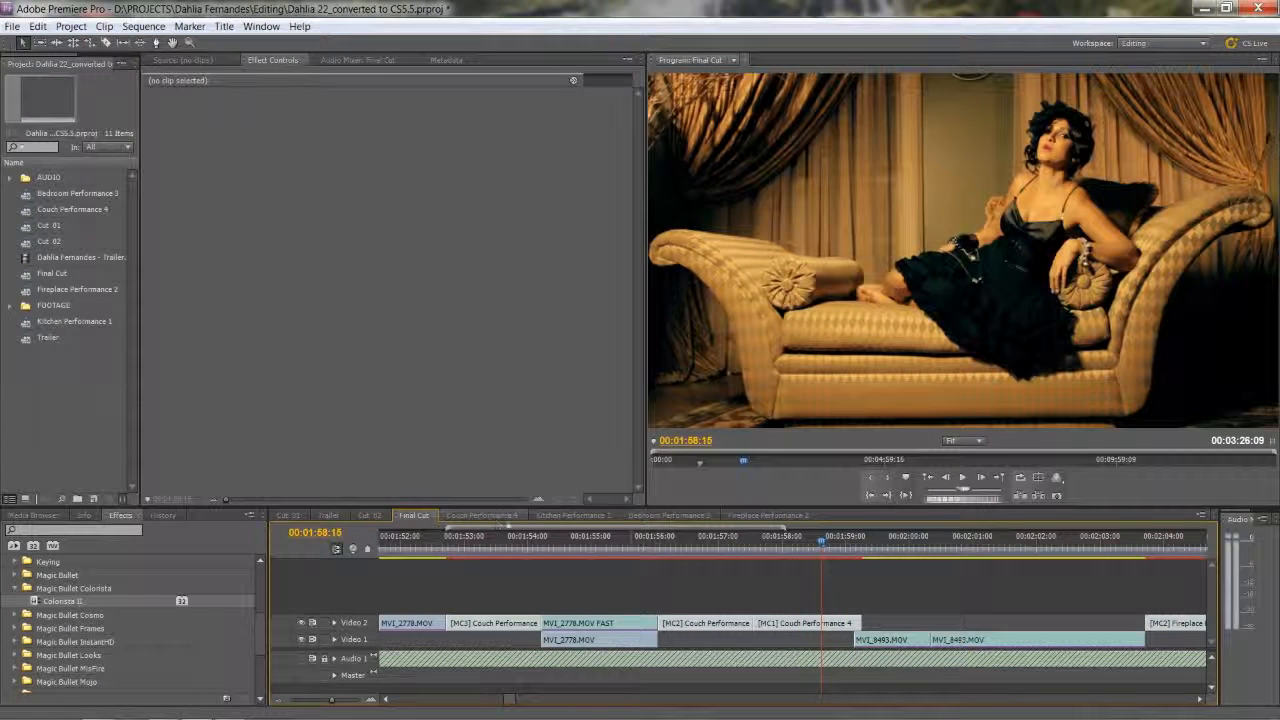
pyautogui.click(687, 545)
pyautogui.moveTo(697, 545); pyautogui.dragTo(709, 543)
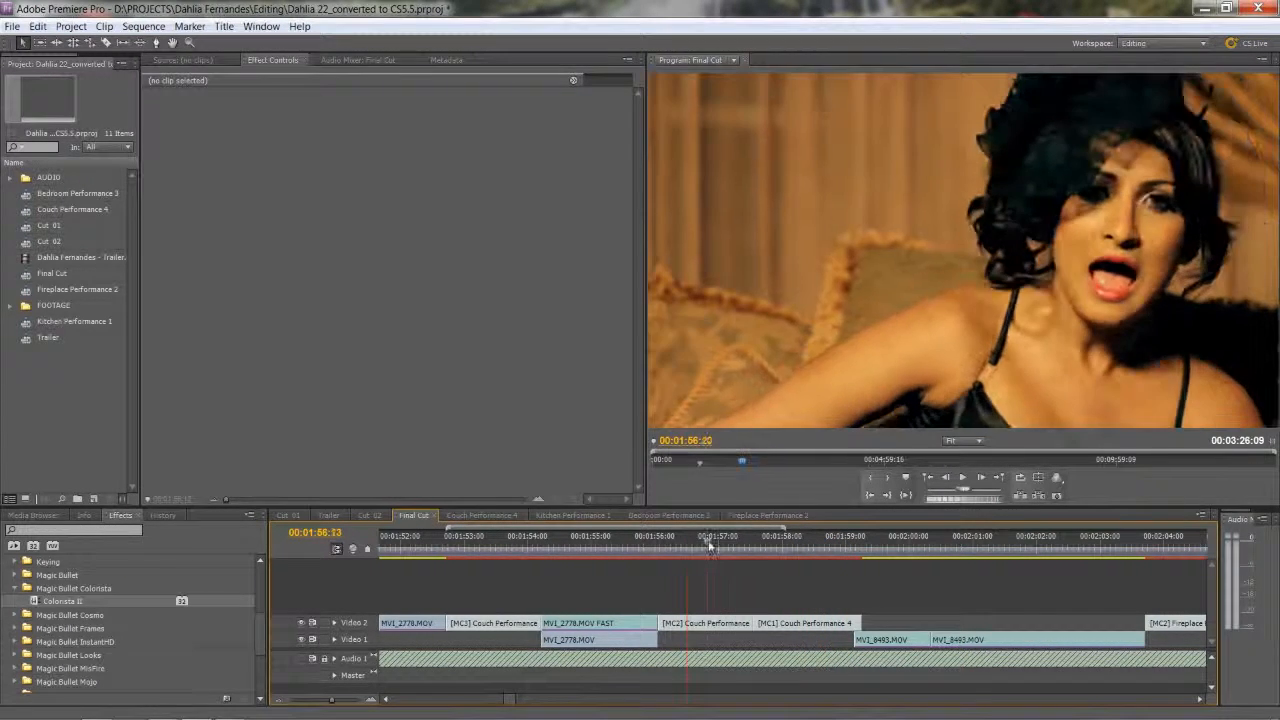
pyautogui.press('-')
pyautogui.click(651, 540)
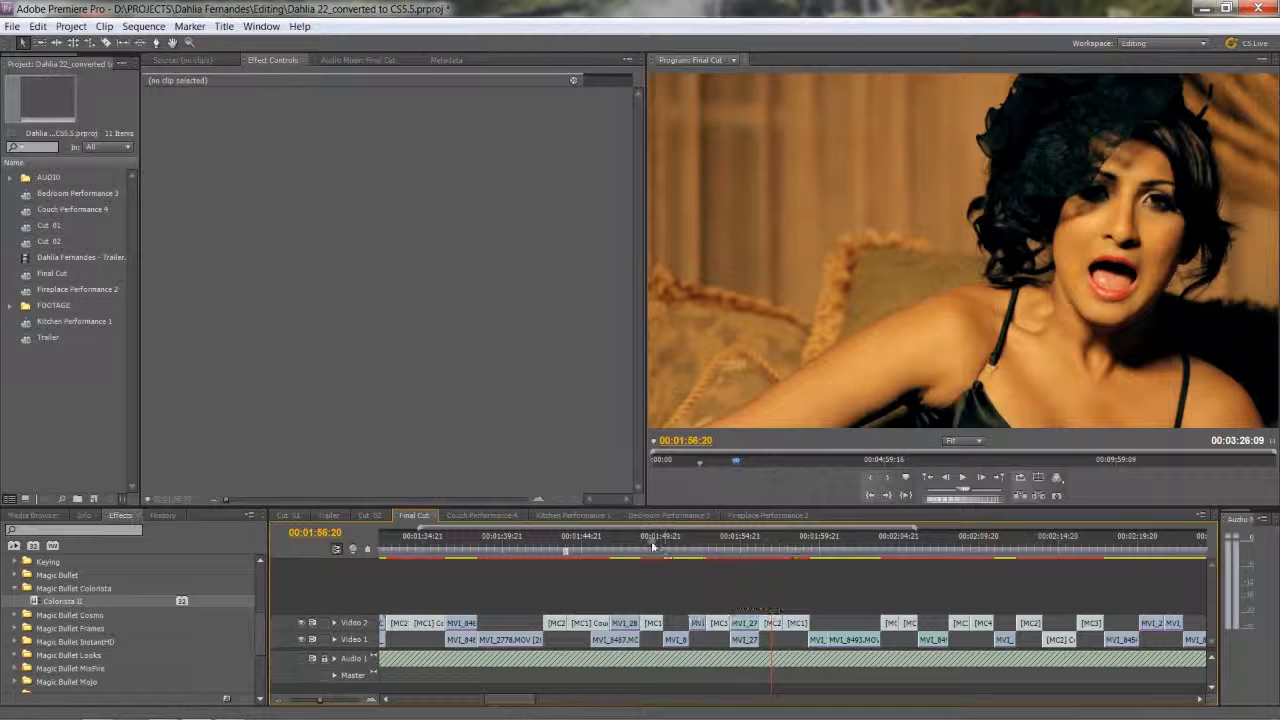
pyautogui.moveTo(651, 540); pyautogui.dragTo(587, 548)
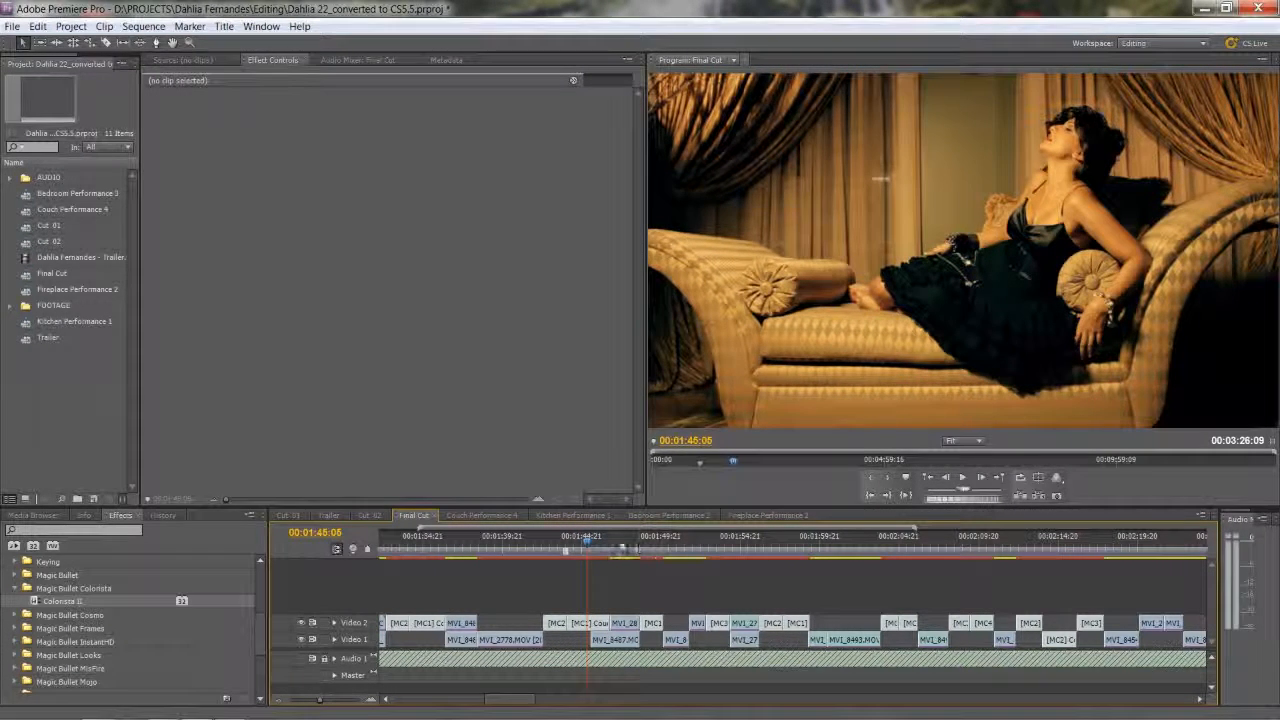
# Compare the Couch Performance 4 source sequence with its nested multicam clip near 00:01:45 in Final Cut.
pyautogui.click(481, 516)
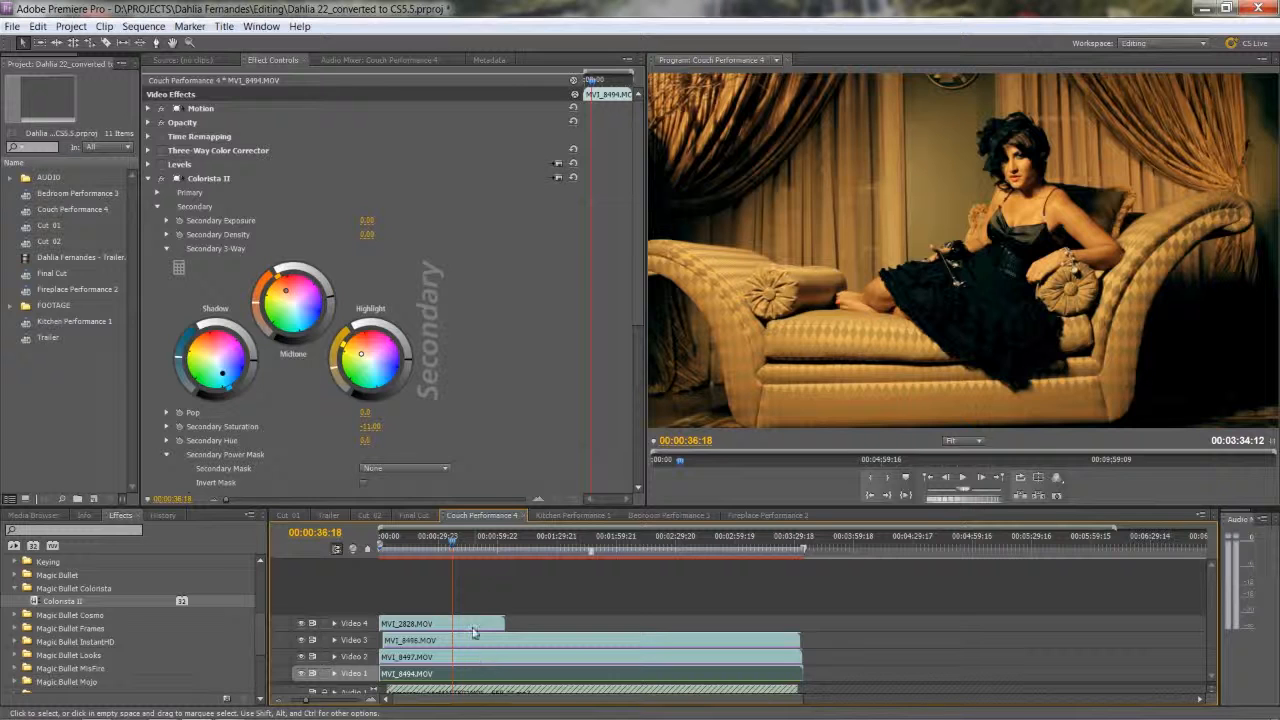
pyautogui.click(401, 514)
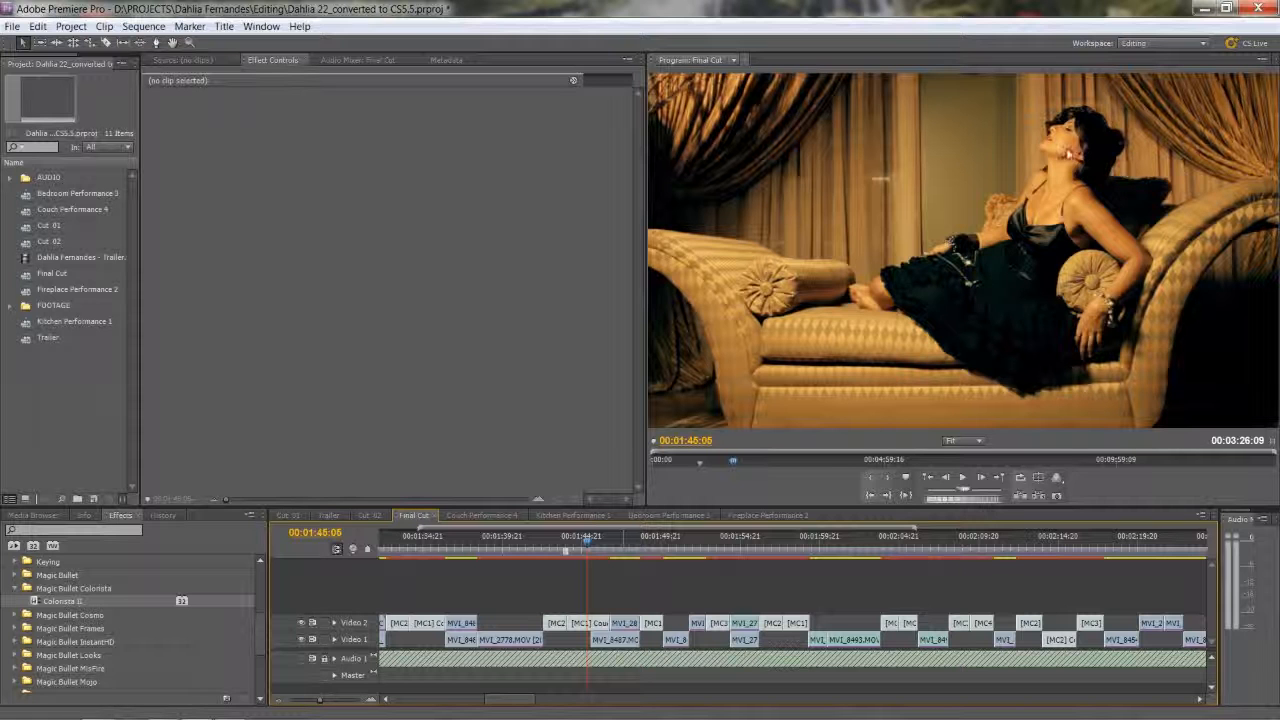
pyautogui.moveTo(588, 541); pyautogui.dragTo(595, 542)
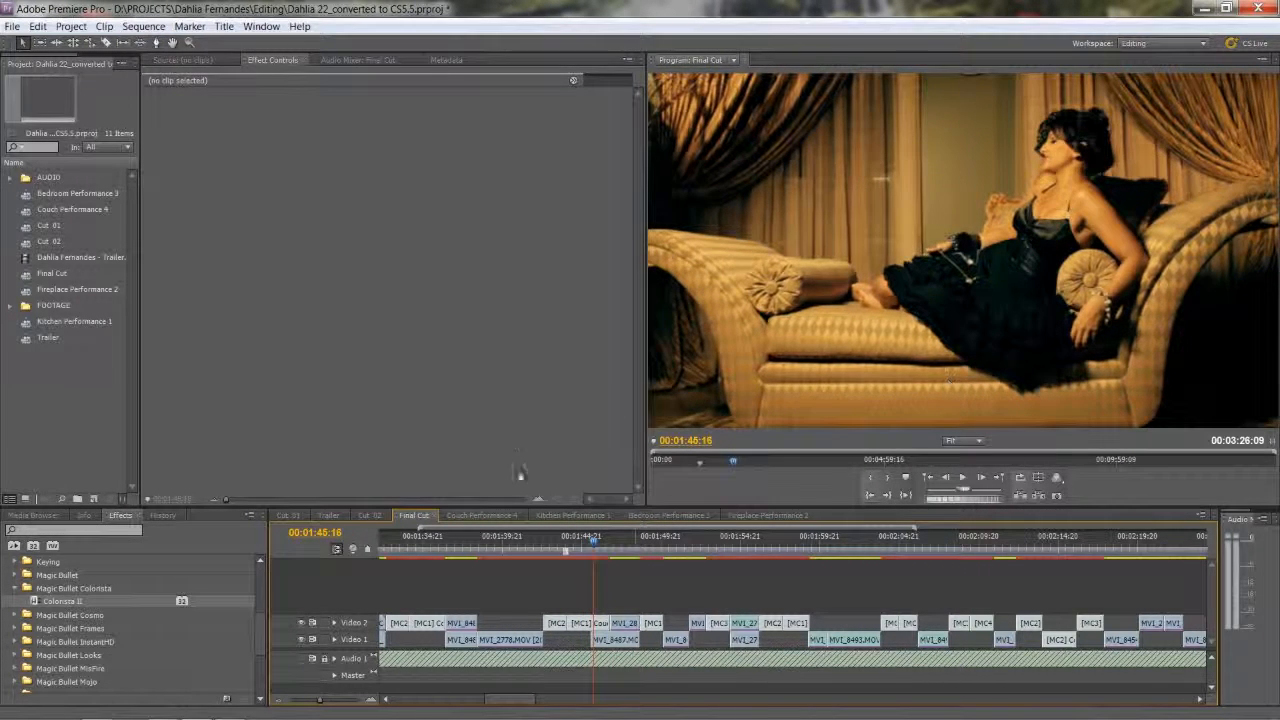
pyautogui.click(575, 622)
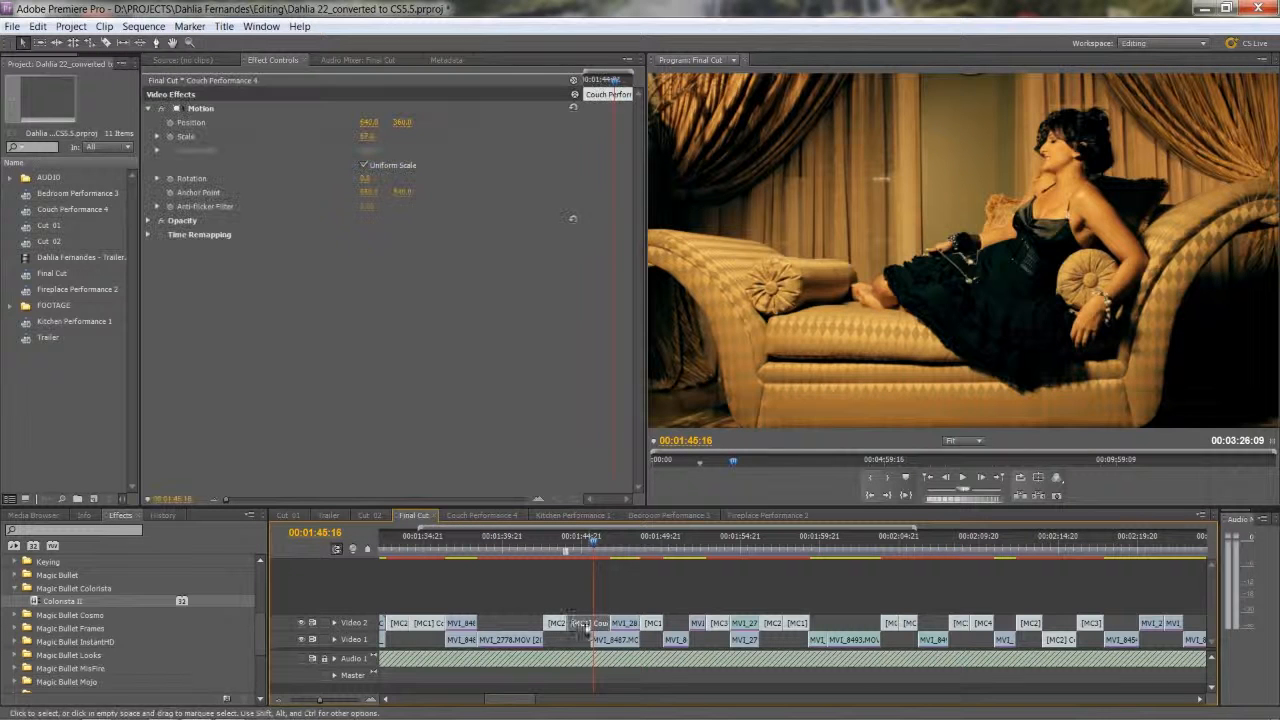
pyautogui.click(463, 517)
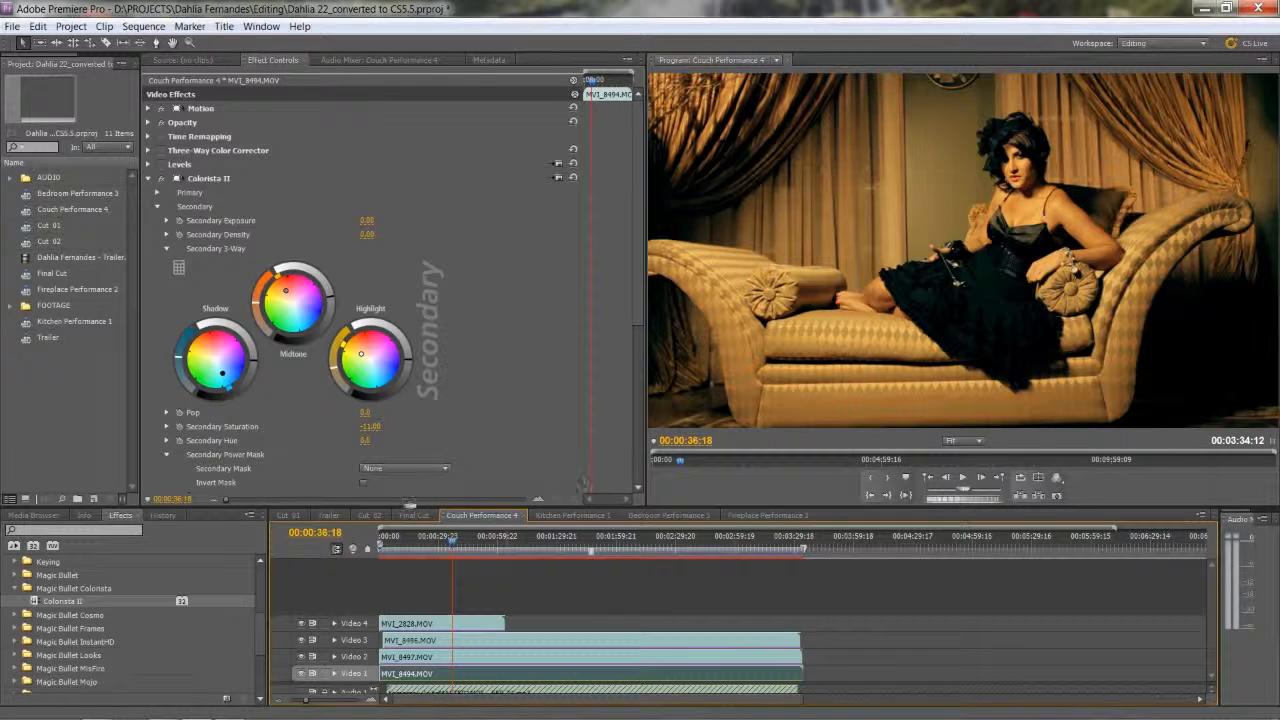
pyautogui.click(414, 515)
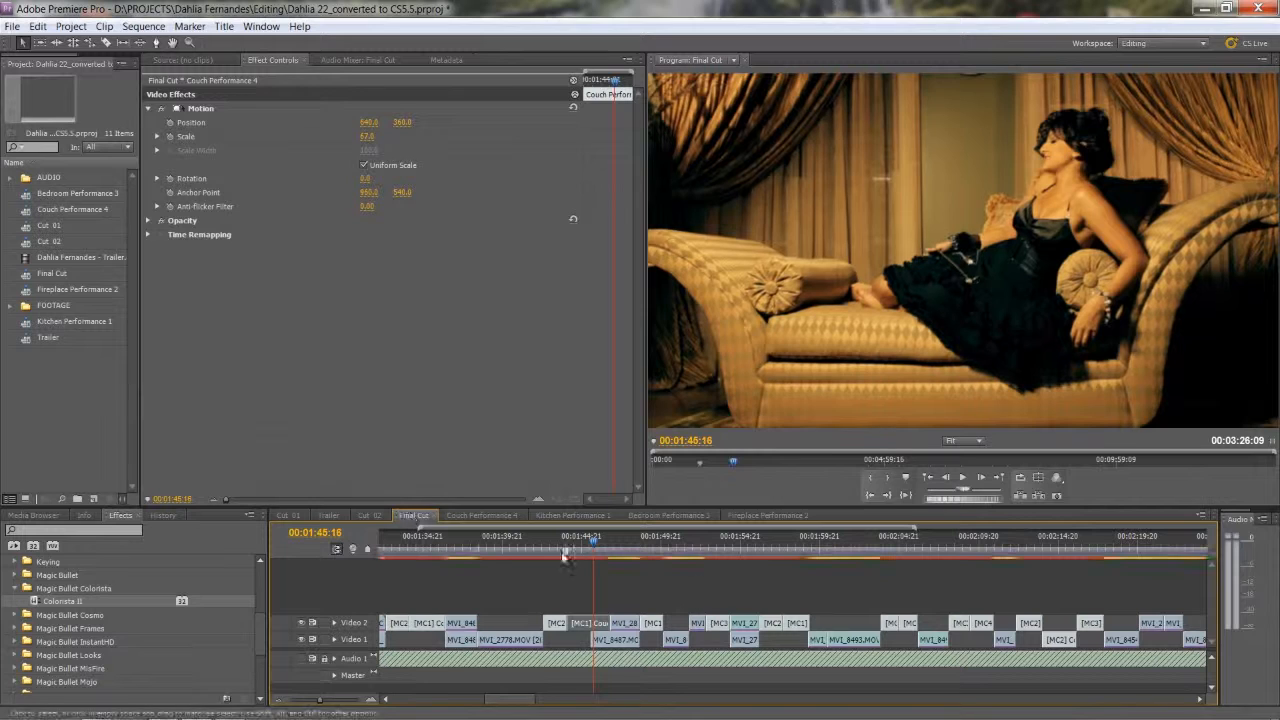
# Apply the Colorista II effect to the Fireplace Performance 2 clip on Video 2 at about 00:01:49 in Final Cut.
pyautogui.click(621, 542)
pyautogui.moveTo(621, 542); pyautogui.dragTo(653, 543)
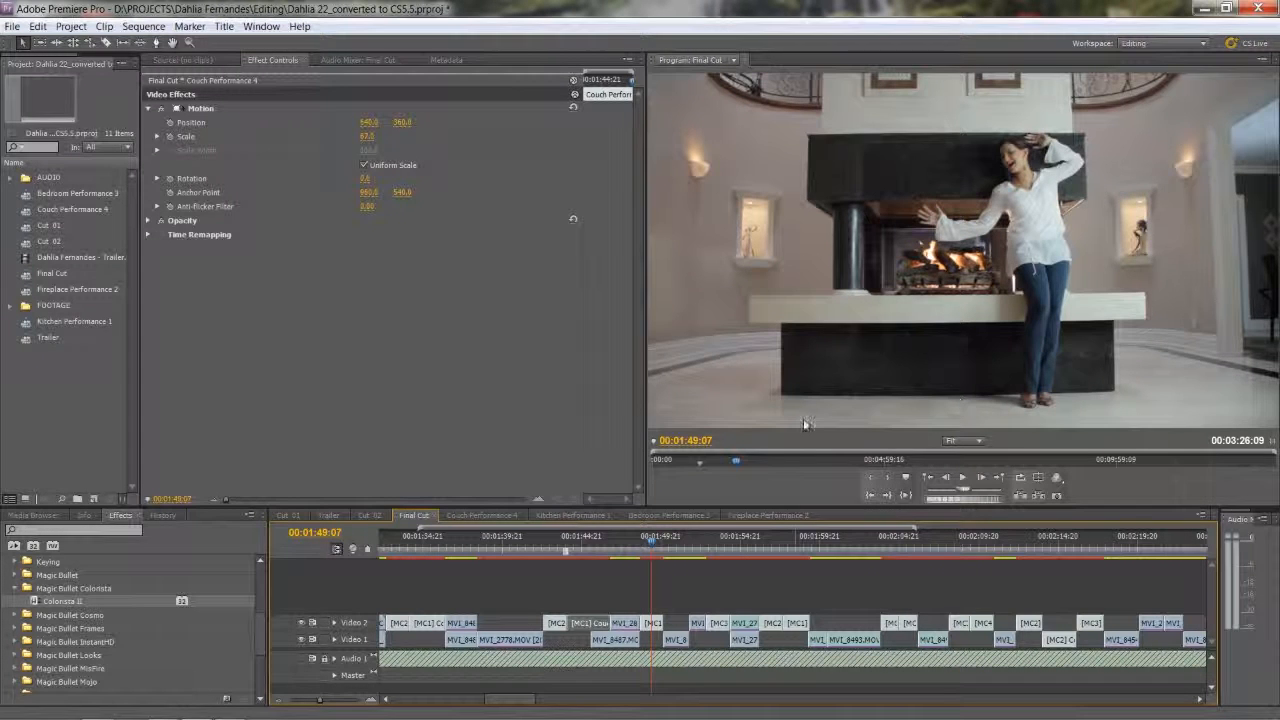
pyautogui.click(657, 625)
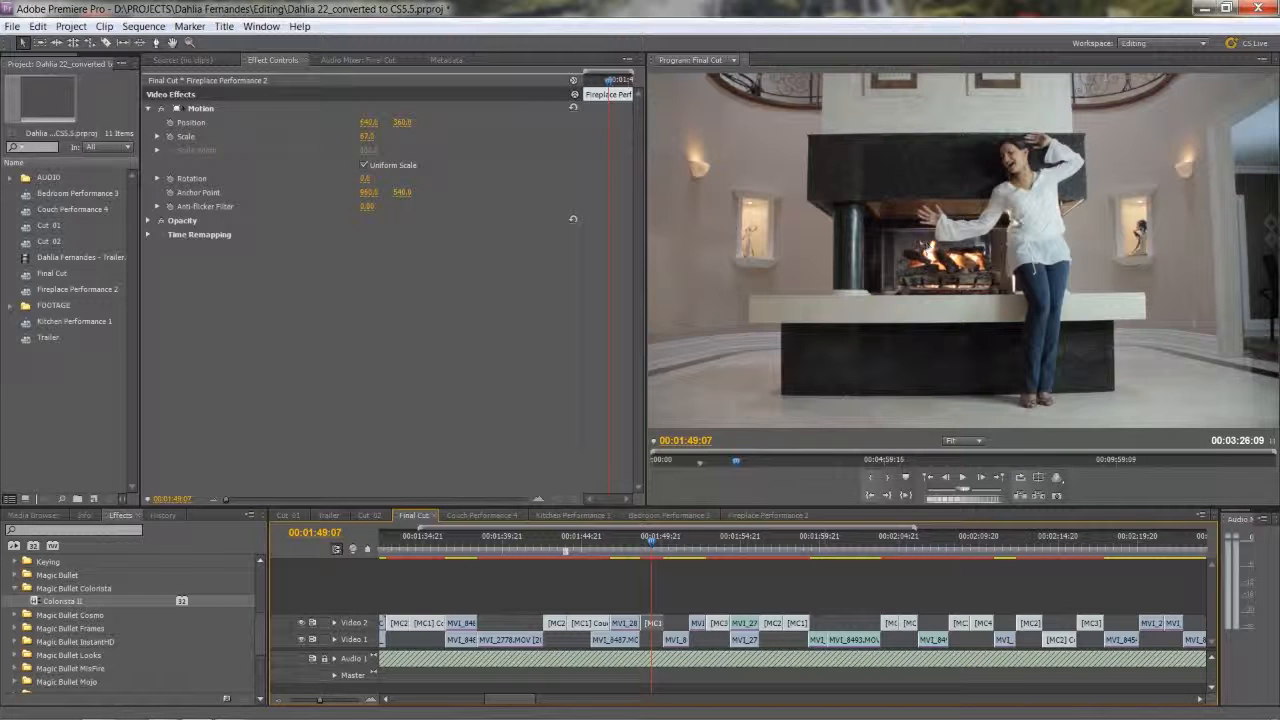
pyautogui.press('space')
pyautogui.press('space')
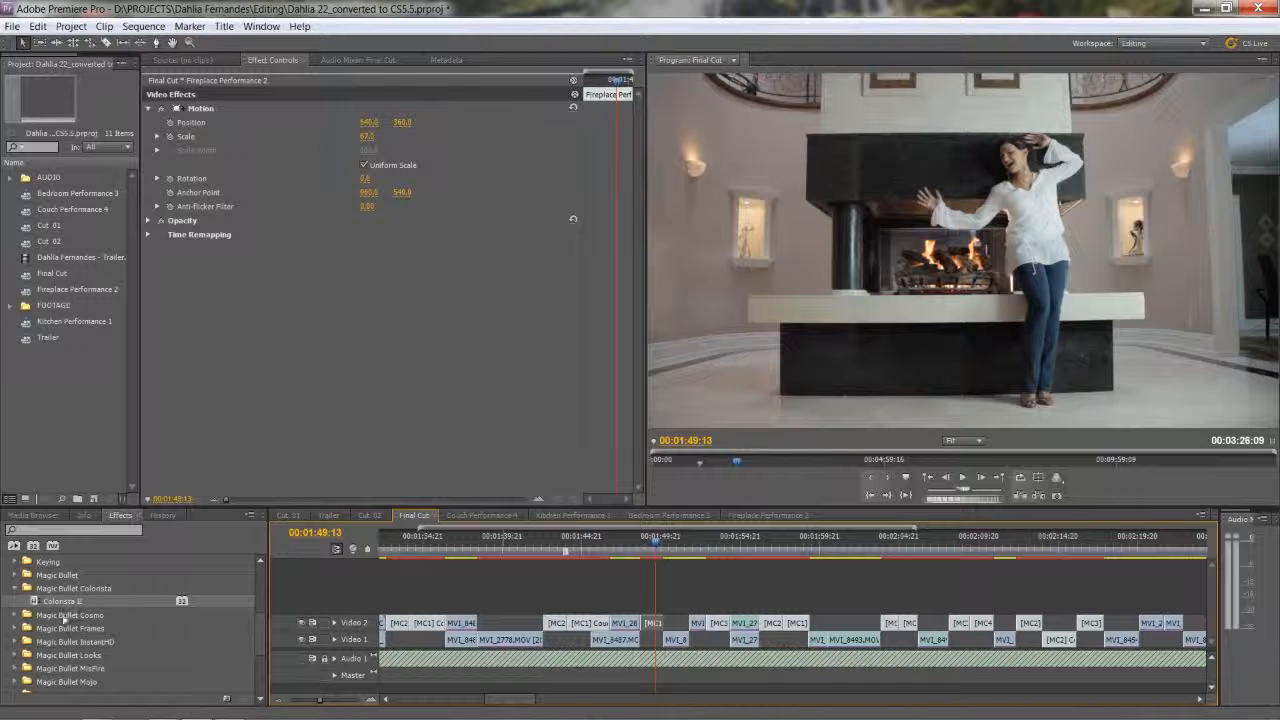
pyautogui.moveTo(42, 603); pyautogui.dragTo(655, 623)
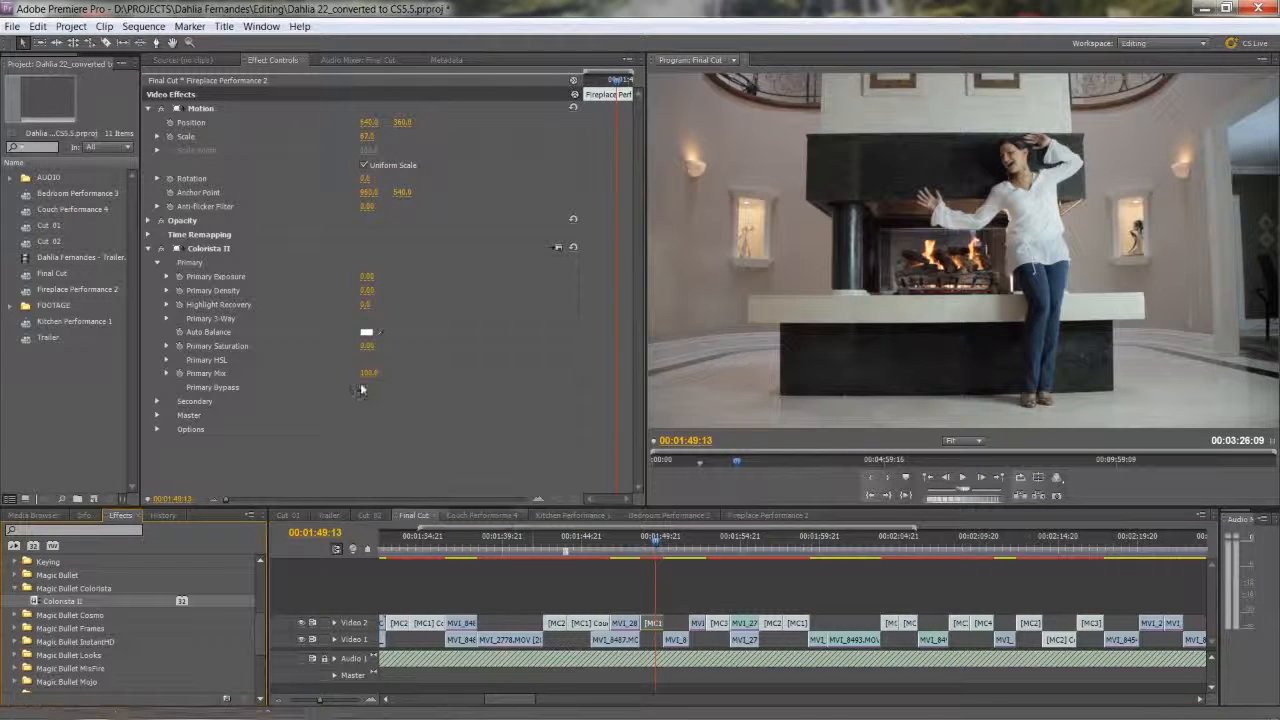
# Shift the midtones slightly and the shadows more strongly toward blue in Colorista II's Secondary 3-Way.
pyautogui.click(157, 401)
pyautogui.scroll(-3, 157, 400)
pyautogui.scroll(-2, 159, 397)
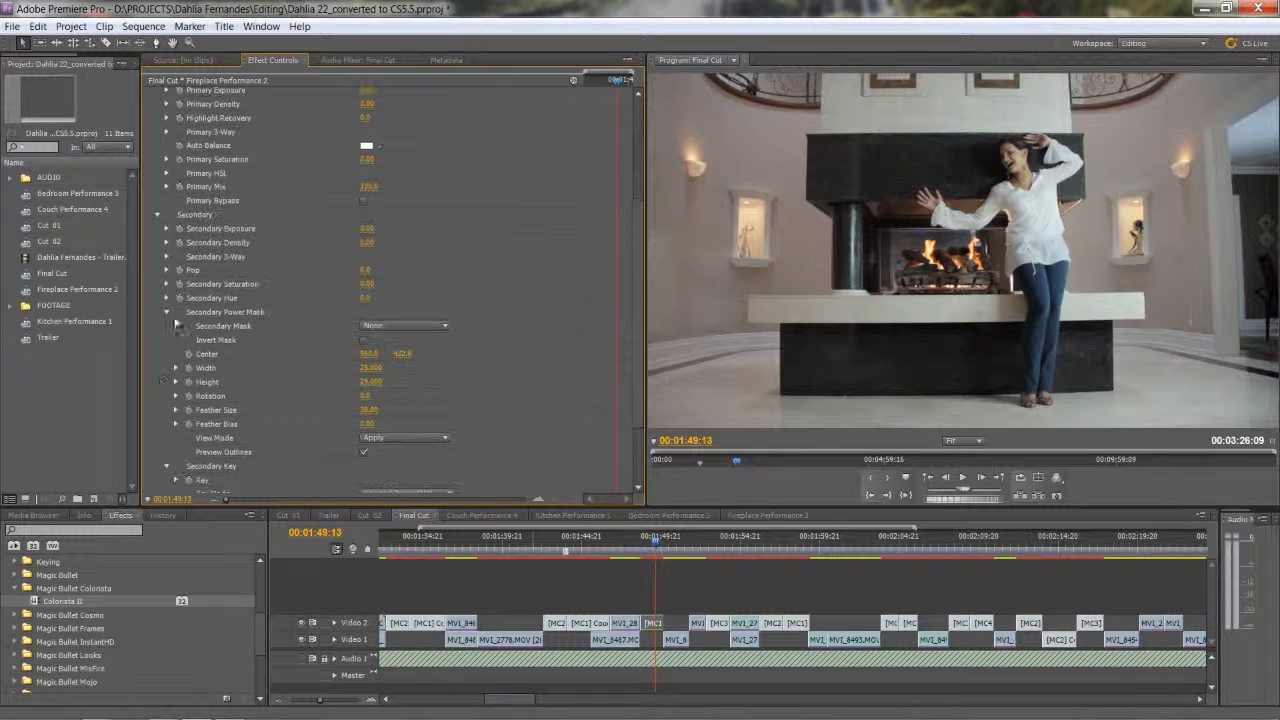
pyautogui.click(167, 257)
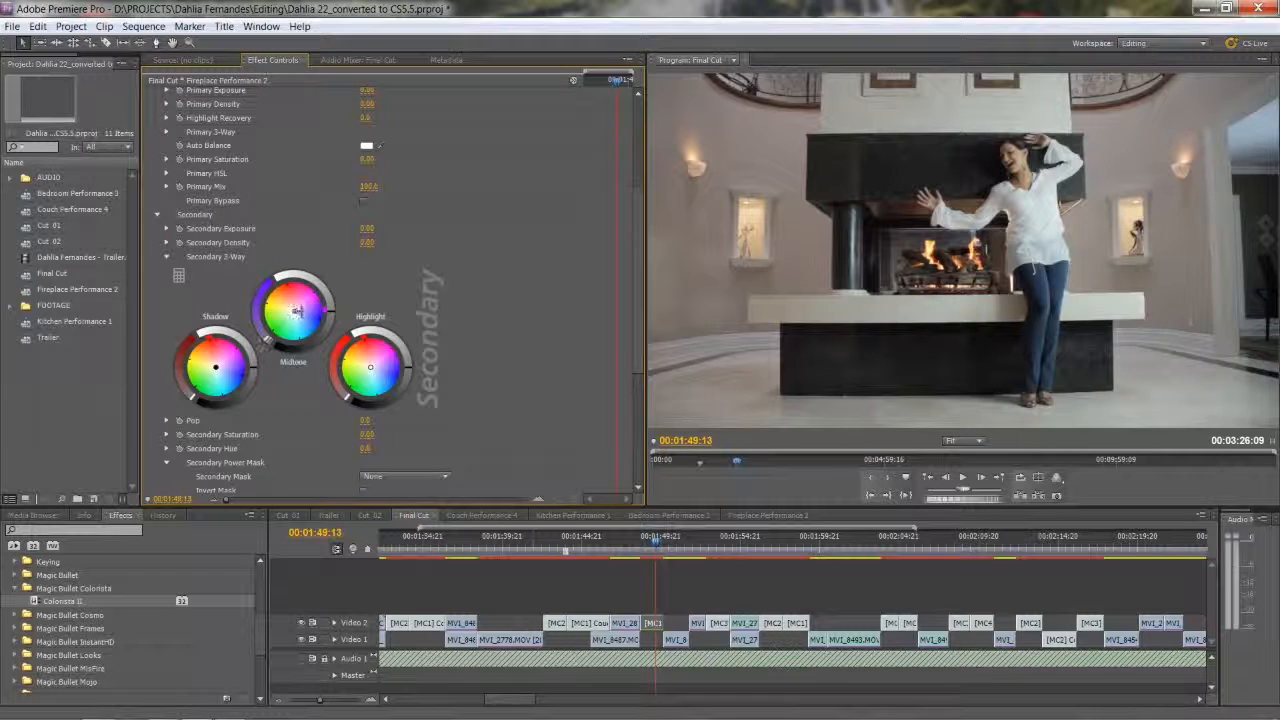
pyautogui.moveTo(297, 312); pyautogui.dragTo(302, 318)
pyautogui.moveTo(299, 321); pyautogui.dragTo(297, 315)
pyautogui.moveTo(218, 367); pyautogui.dragTo(222, 377)
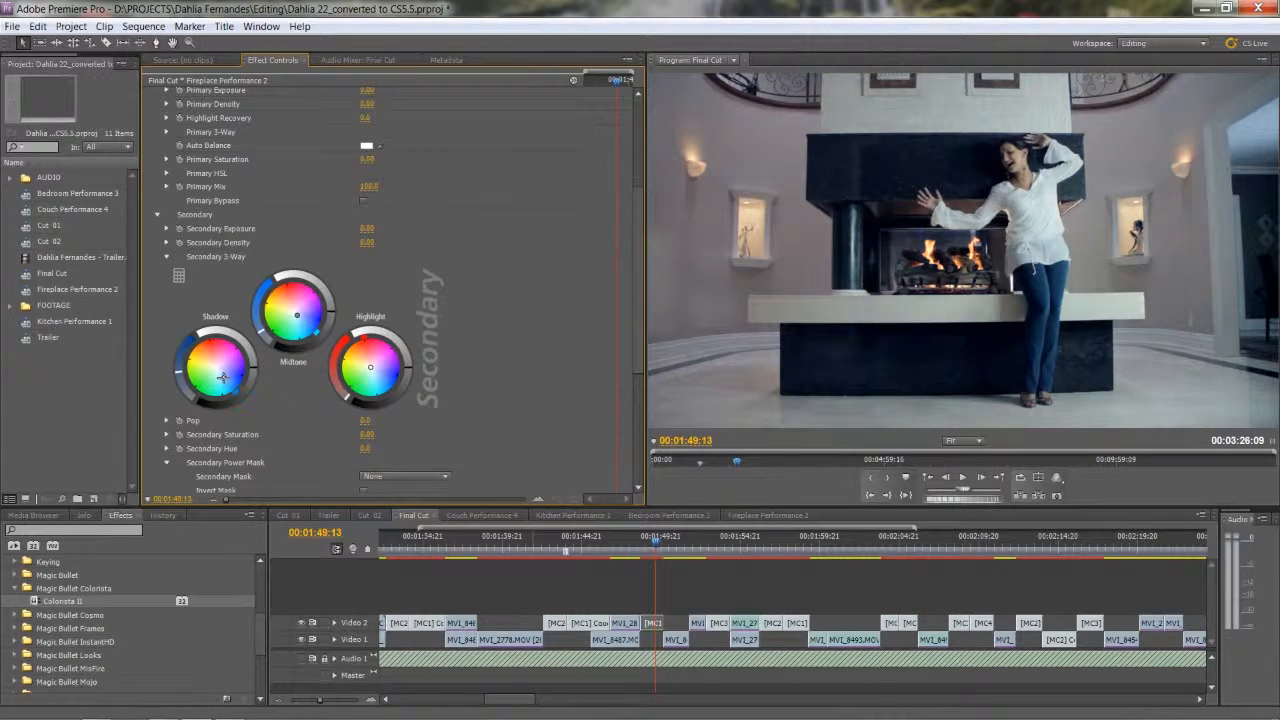
pyautogui.moveTo(225, 376); pyautogui.dragTo(228, 377)
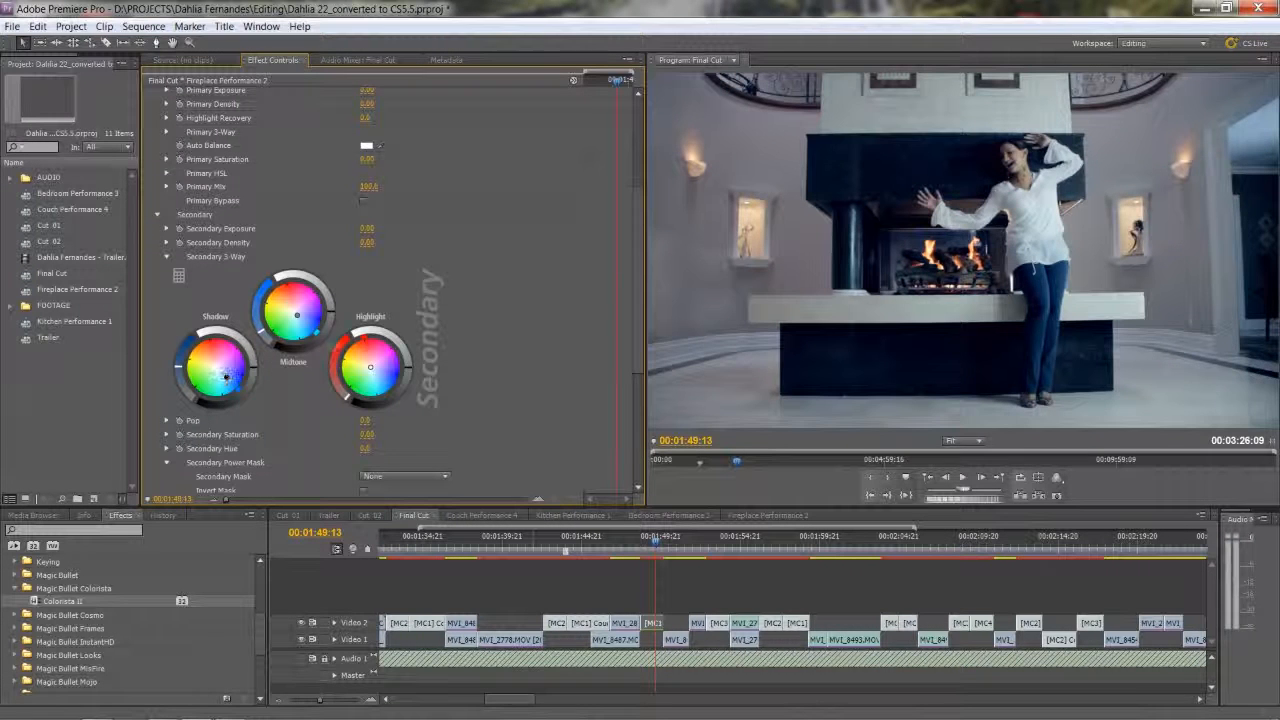
# Tint the Secondary 3-Way highlights cyan, and rebalance with near-neutral midtones and slightly more teal shadows.
pyautogui.moveTo(371, 367); pyautogui.dragTo(375, 380)
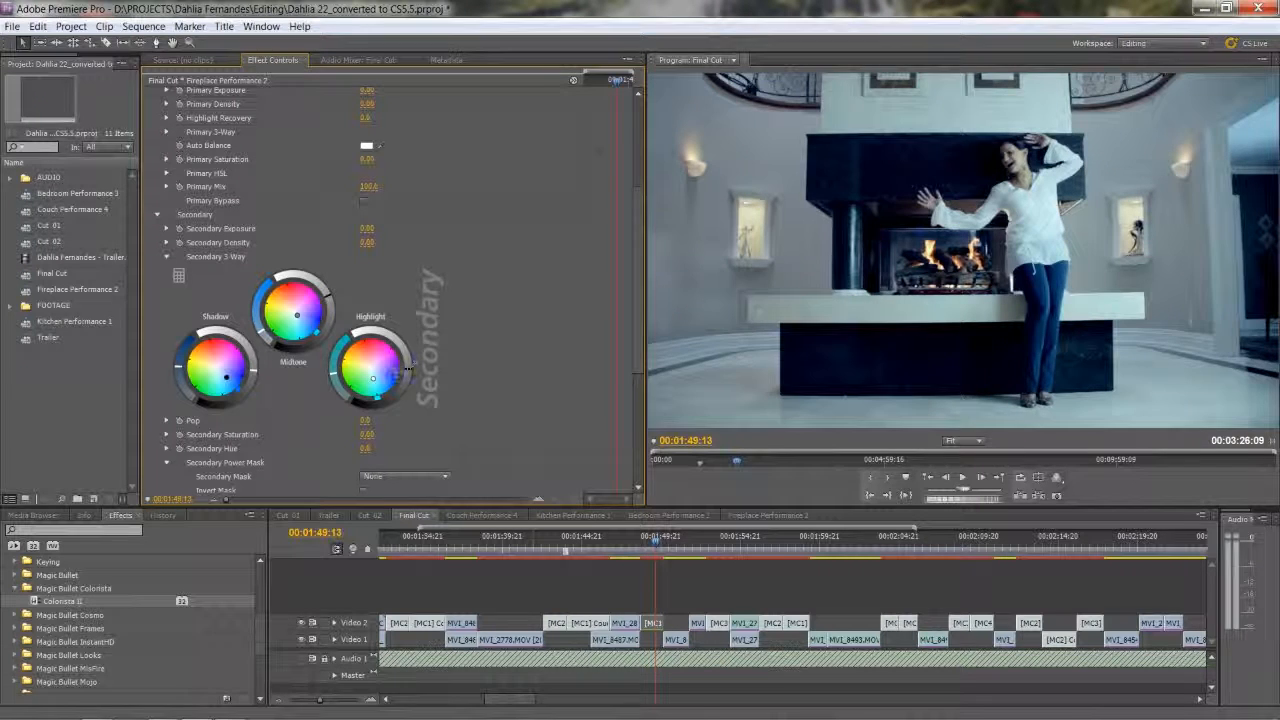
pyautogui.moveTo(297, 316); pyautogui.dragTo(297, 306)
pyautogui.moveTo(296, 311); pyautogui.dragTo(296, 309)
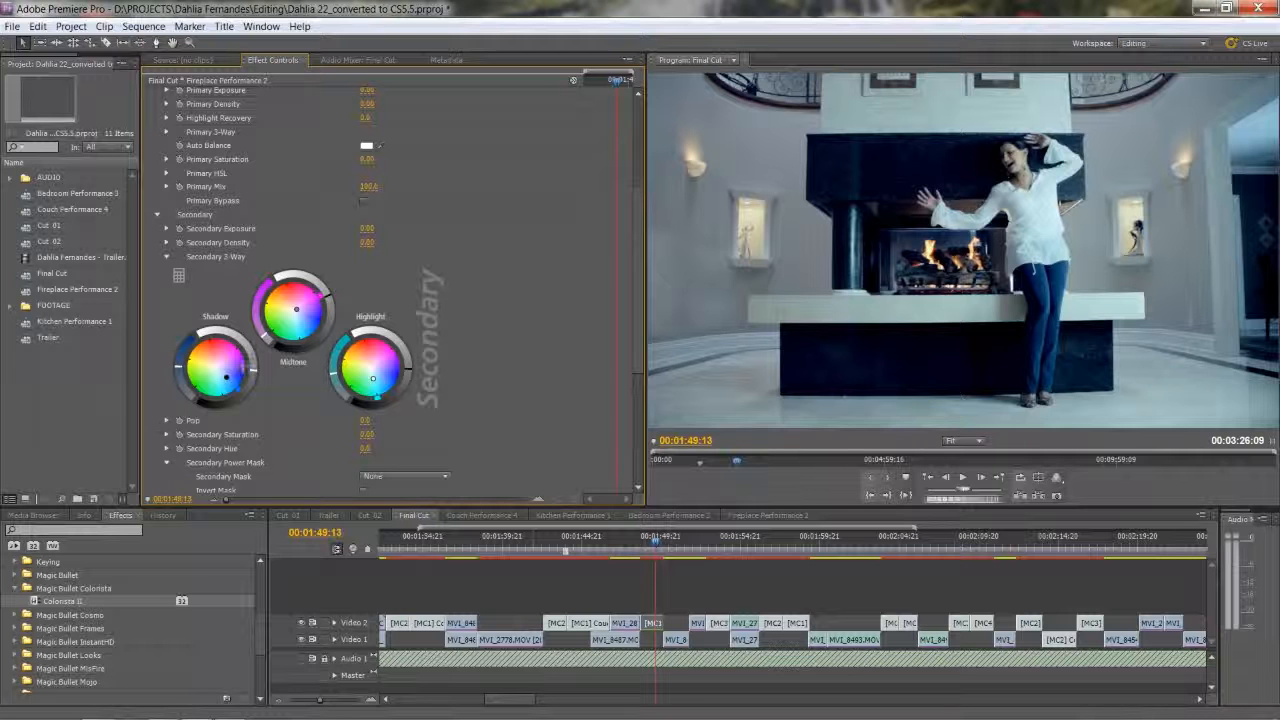
pyautogui.moveTo(225, 376); pyautogui.dragTo(220, 381)
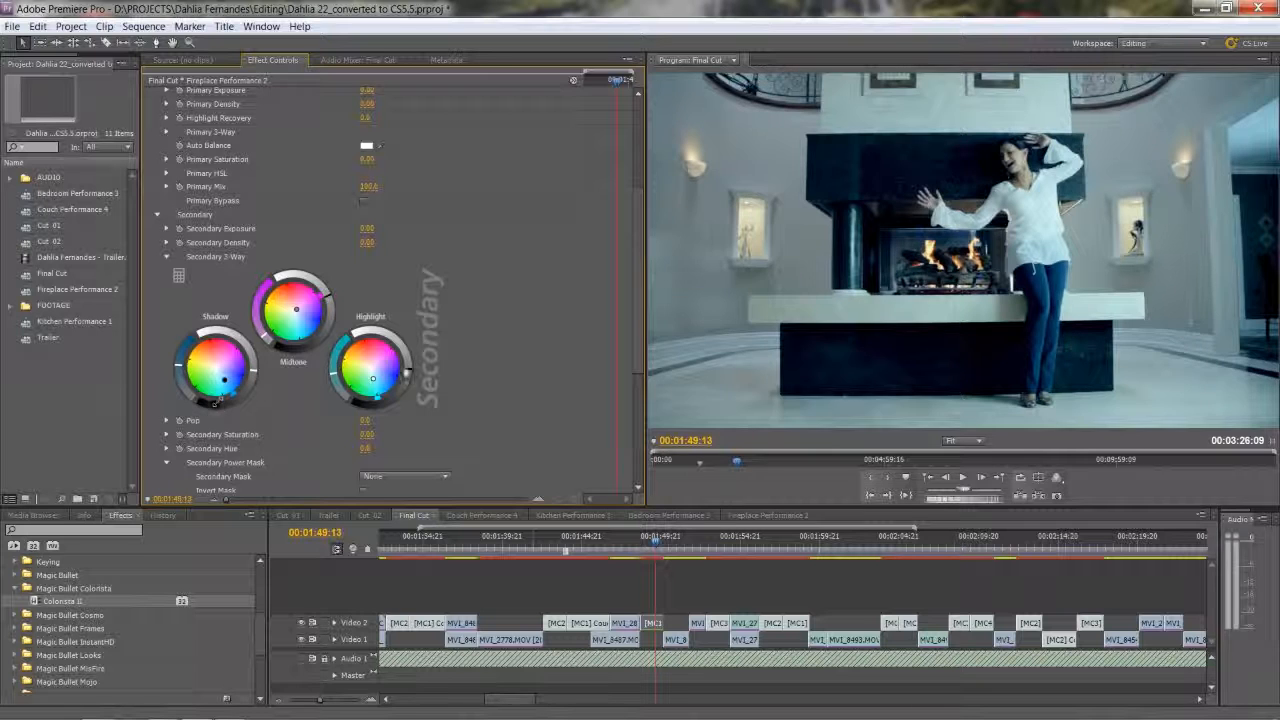
# Toggle Colorista II off and back on to compare the fireplace shot before and after the cool grade.
pyautogui.scroll(2, 272, 290)
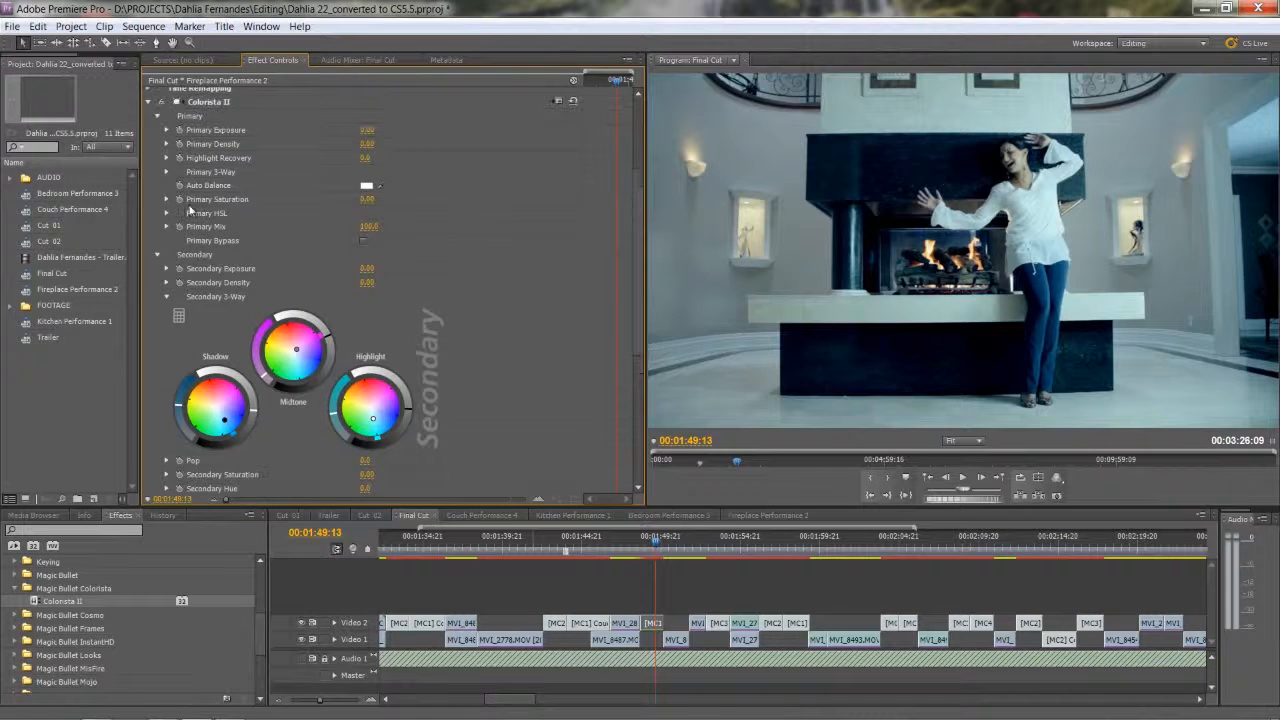
pyautogui.click(163, 129)
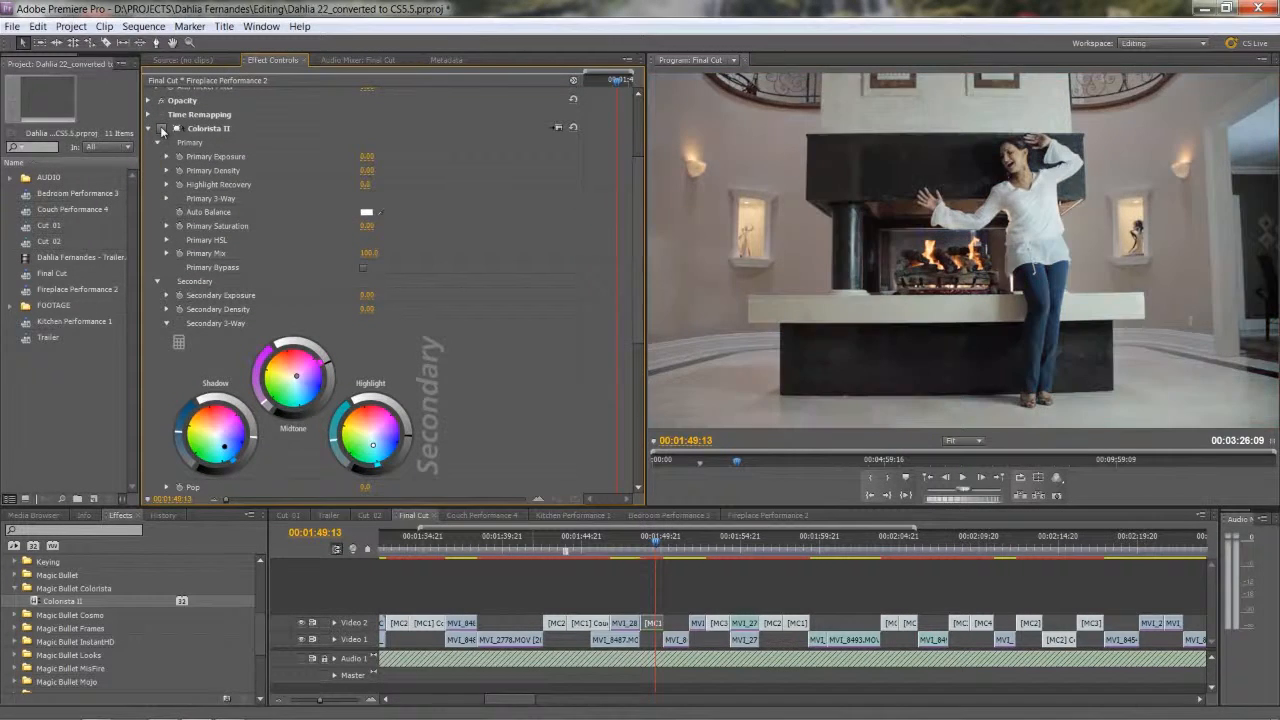
pyautogui.click(163, 129)
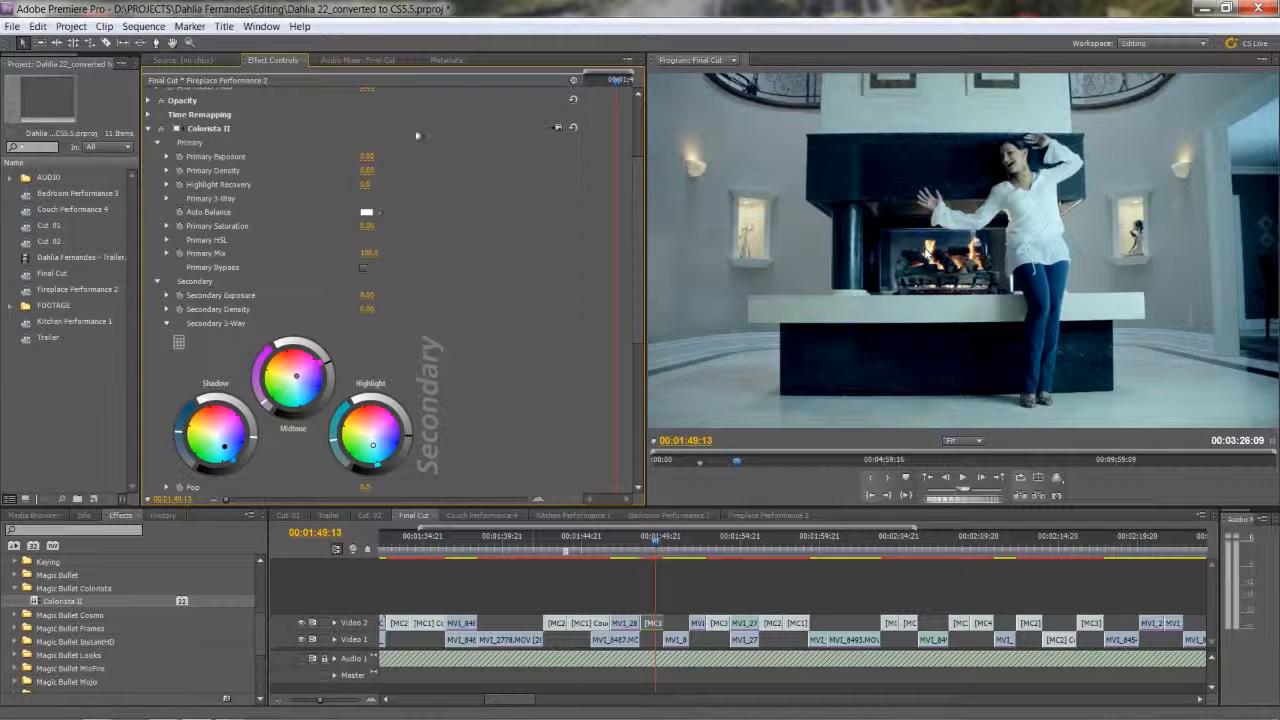
# Disable the first Colorista II effect and add a second one to the same Fireplace Performance 2 clip.
pyautogui.click(149, 129)
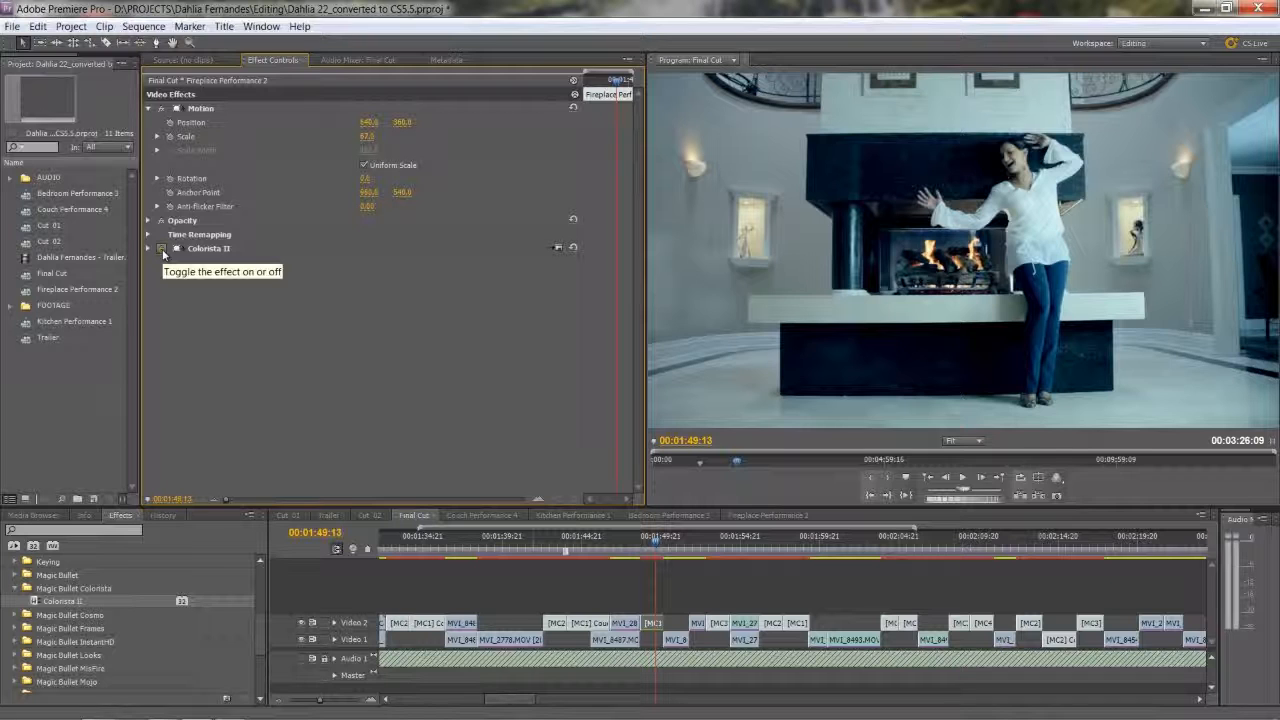
pyautogui.click(162, 250)
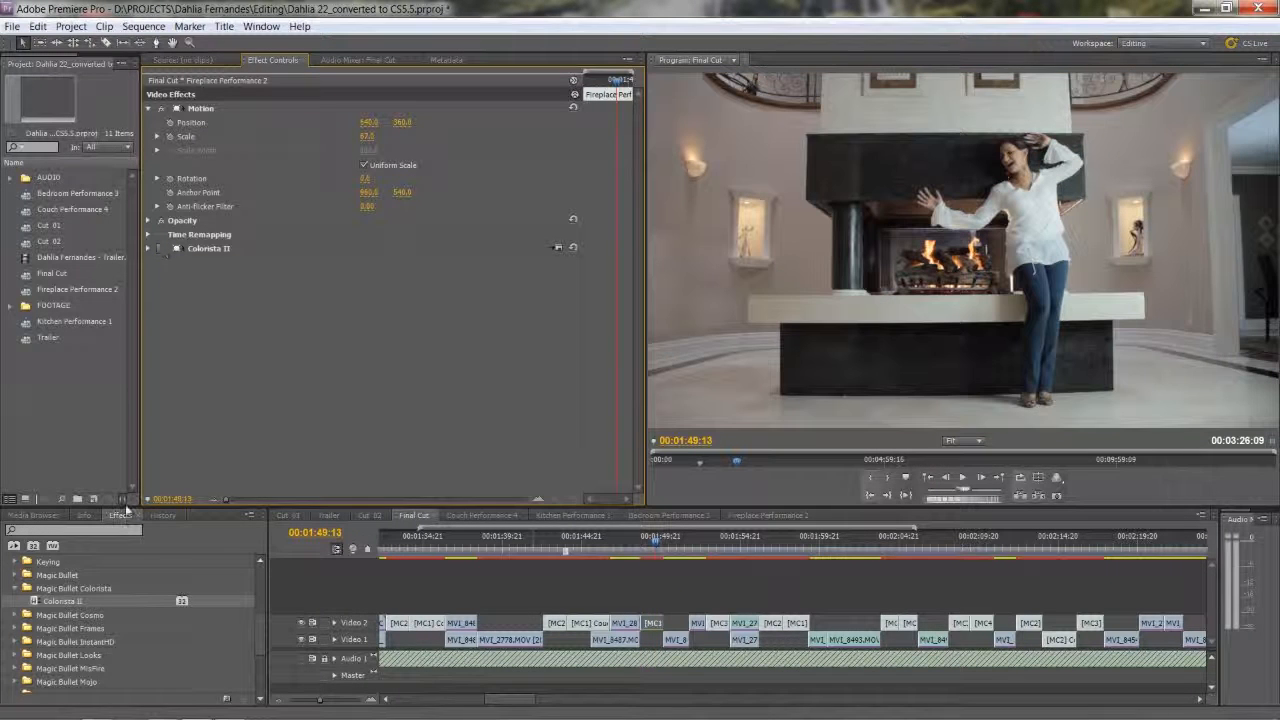
pyautogui.moveTo(32, 603); pyautogui.dragTo(655, 624)
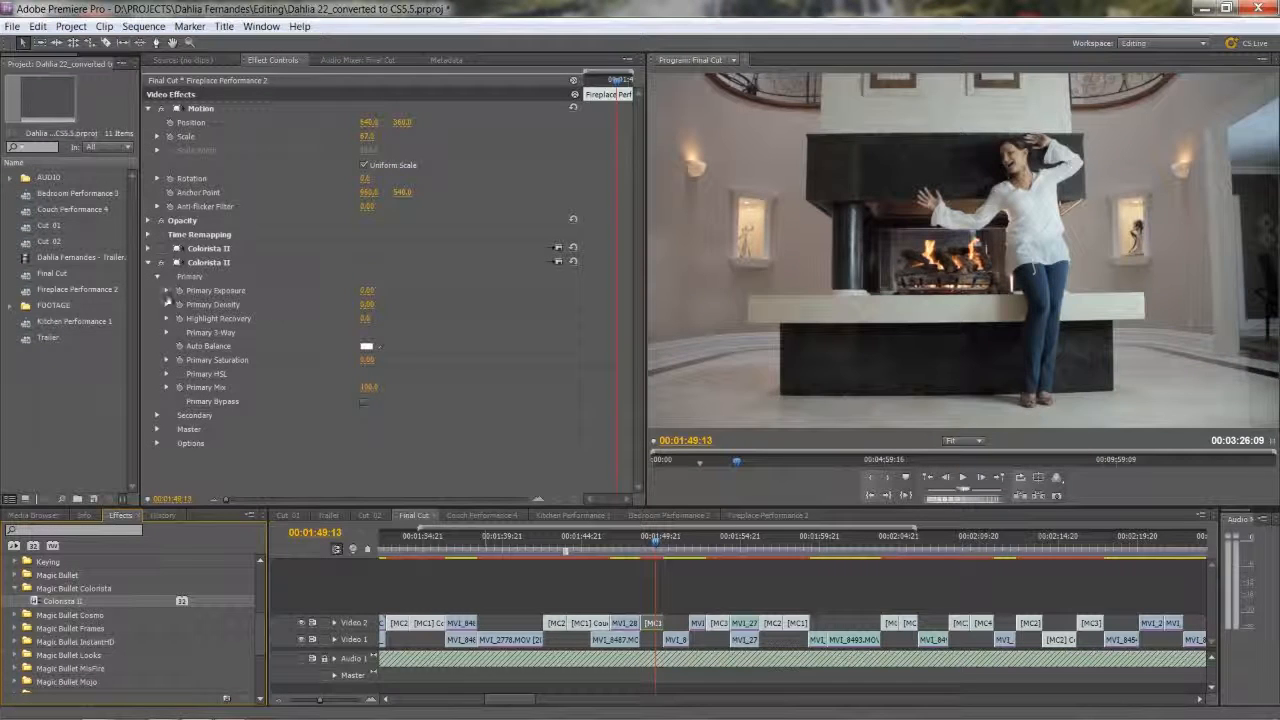
# Warm the second Colorista II's Secondary 3-Way with orange midtones and yellow highlights, nudging the shadows slightly toward teal.
pyautogui.click(157, 416)
pyautogui.scroll(-2, 155, 411)
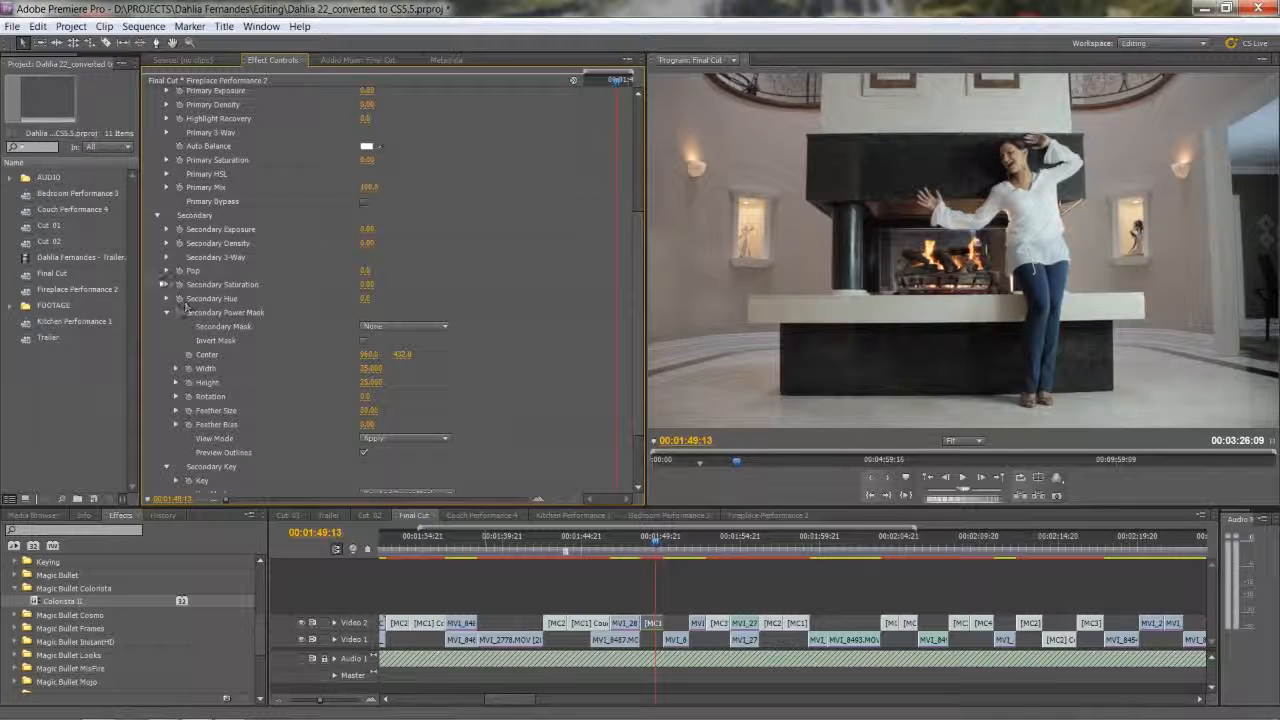
pyautogui.click(166, 258)
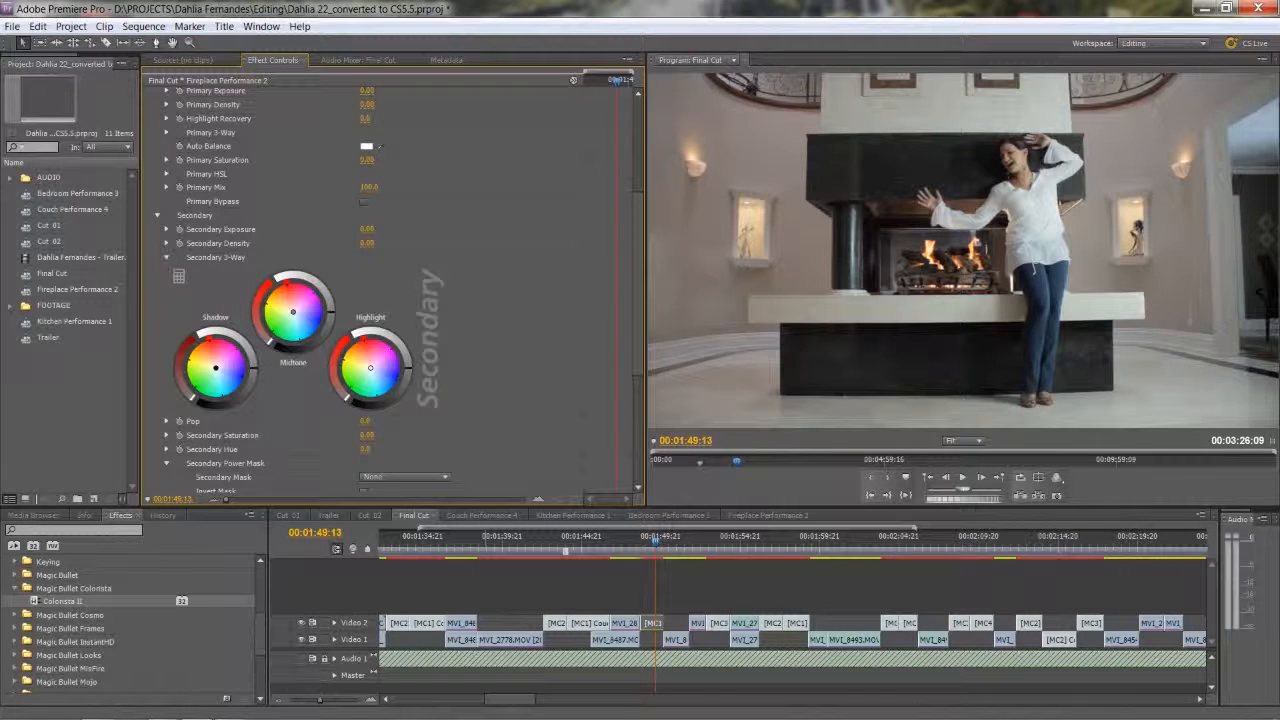
pyautogui.moveTo(292, 316); pyautogui.dragTo(283, 295)
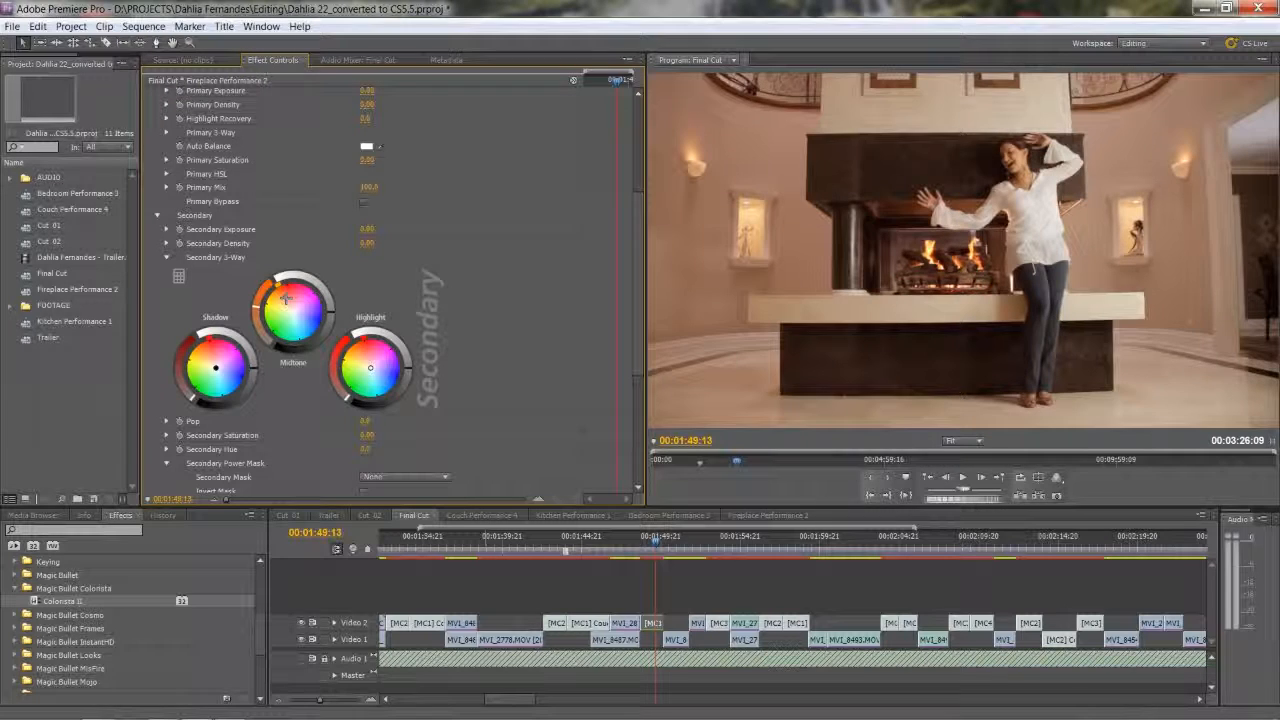
pyautogui.moveTo(286, 298)
pyautogui.mouseDown()
pyautogui.moveTo(273, 300)
pyautogui.moveTo(284, 300)
pyautogui.mouseUp()
pyautogui.moveTo(370, 367); pyautogui.dragTo(362, 363)
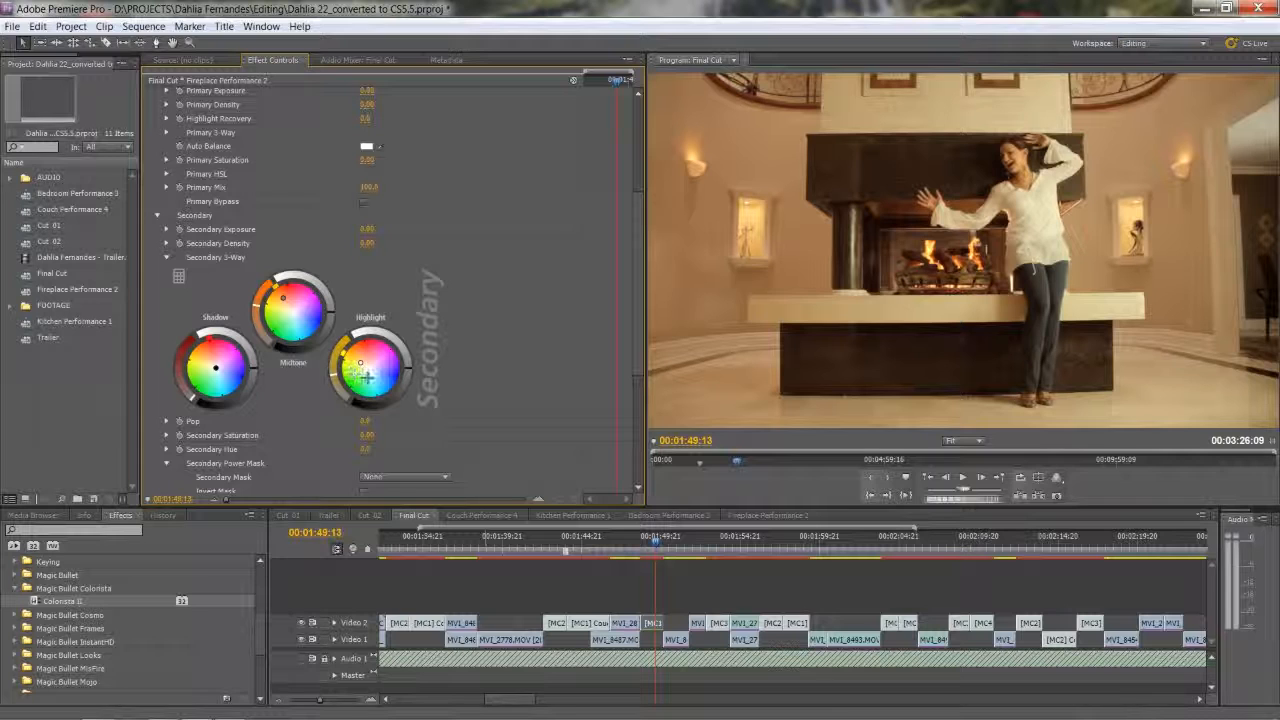
pyautogui.moveTo(217, 369); pyautogui.dragTo(217, 371)
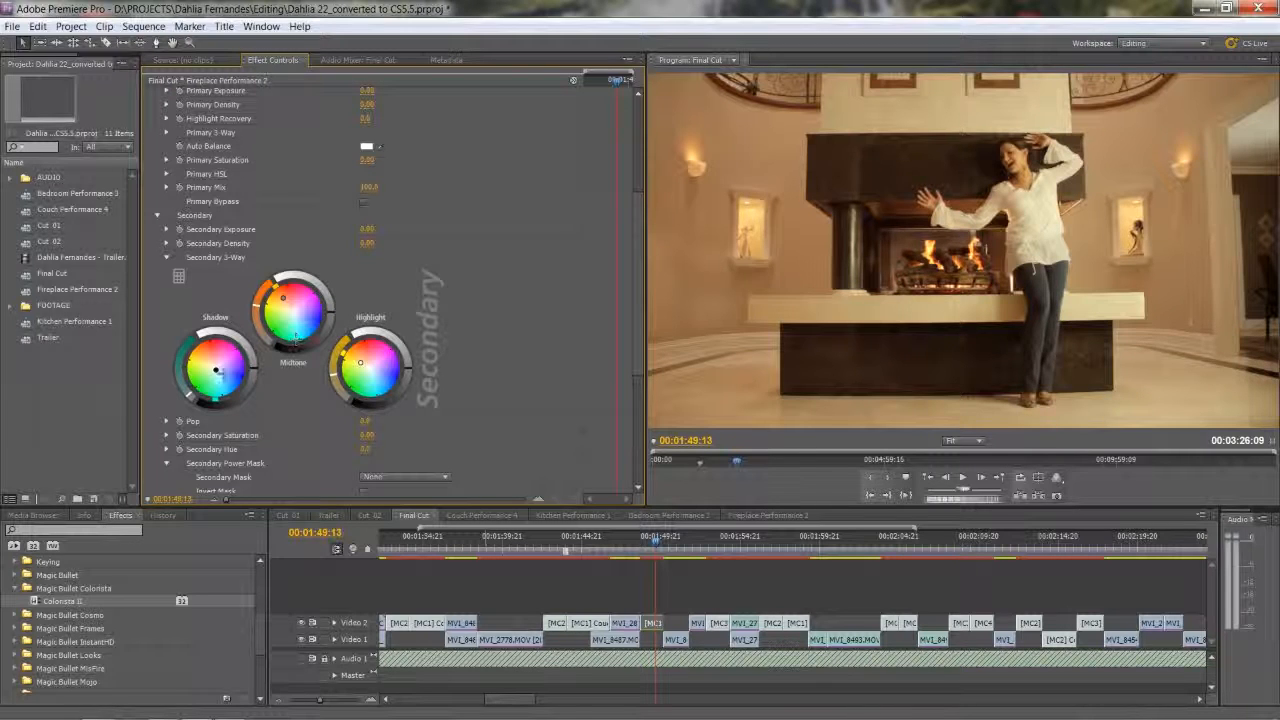
# Push the second Colorista II's Secondary shadows further toward blue-teal and brighten its highlights on the fireplace clip.
pyautogui.moveTo(215, 370); pyautogui.dragTo(217, 374)
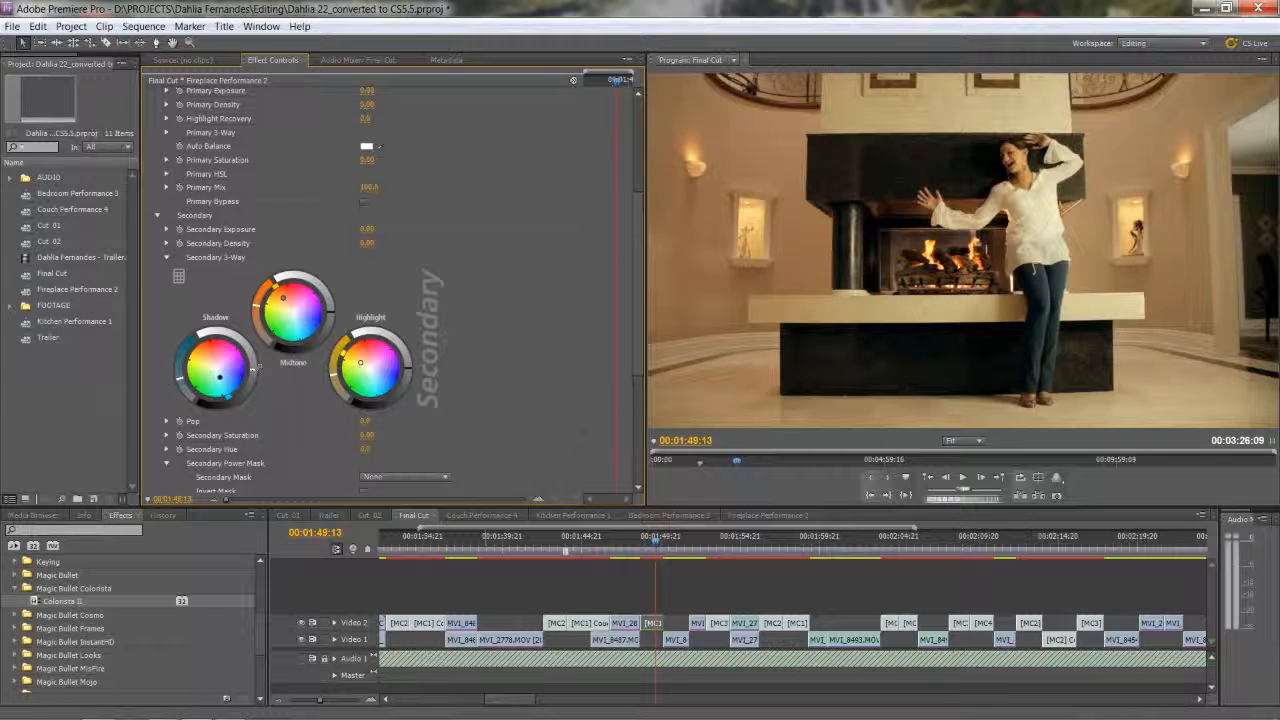
pyautogui.moveTo(407, 369); pyautogui.dragTo(408, 362)
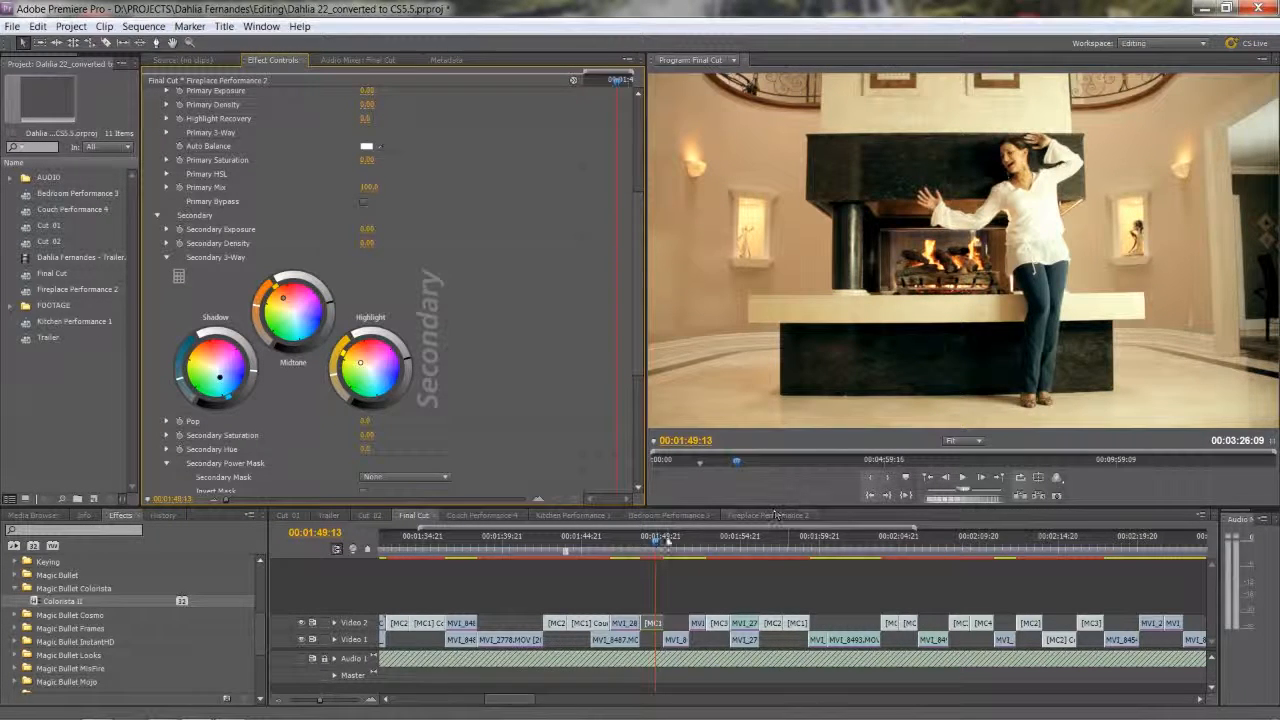
pyautogui.moveTo(657, 541); pyautogui.dragTo(657, 545)
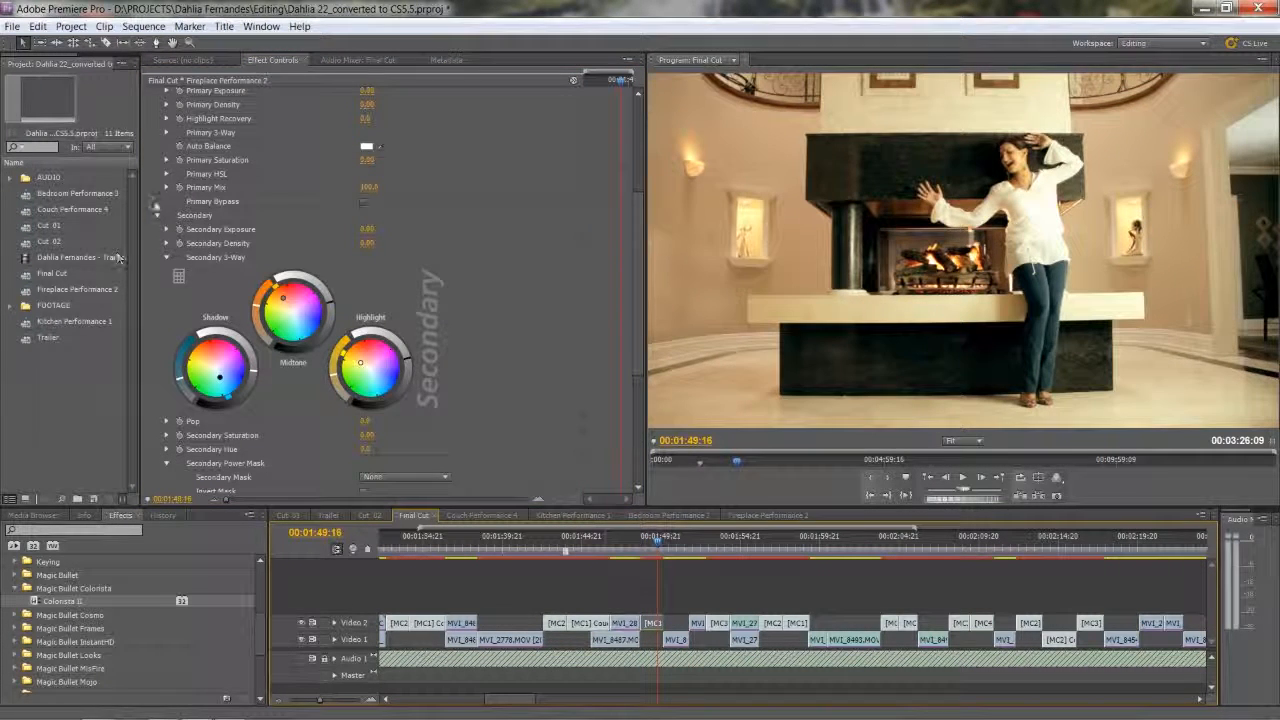
# Toggle the cool and warm Colorista II effects in turn to compare both looks with the ungraded fireplace shot.
pyautogui.scroll(10, 158, 215)
pyautogui.click(149, 174)
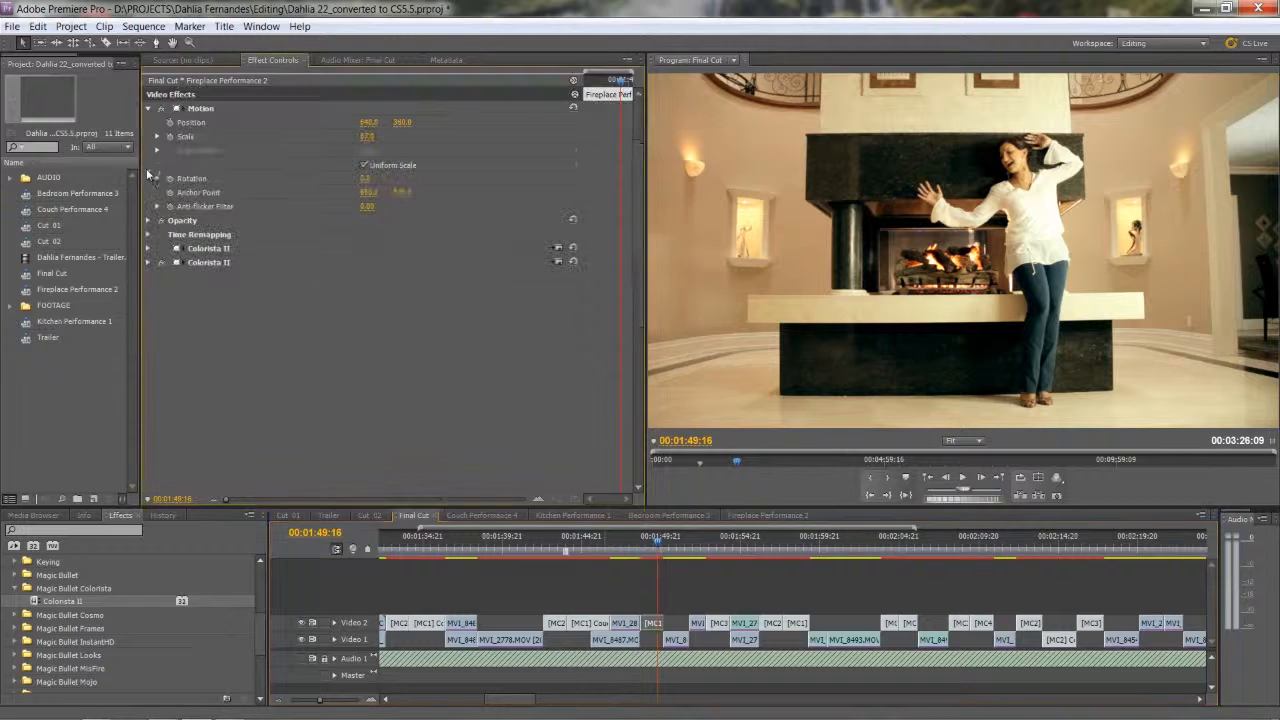
pyautogui.click(160, 250)
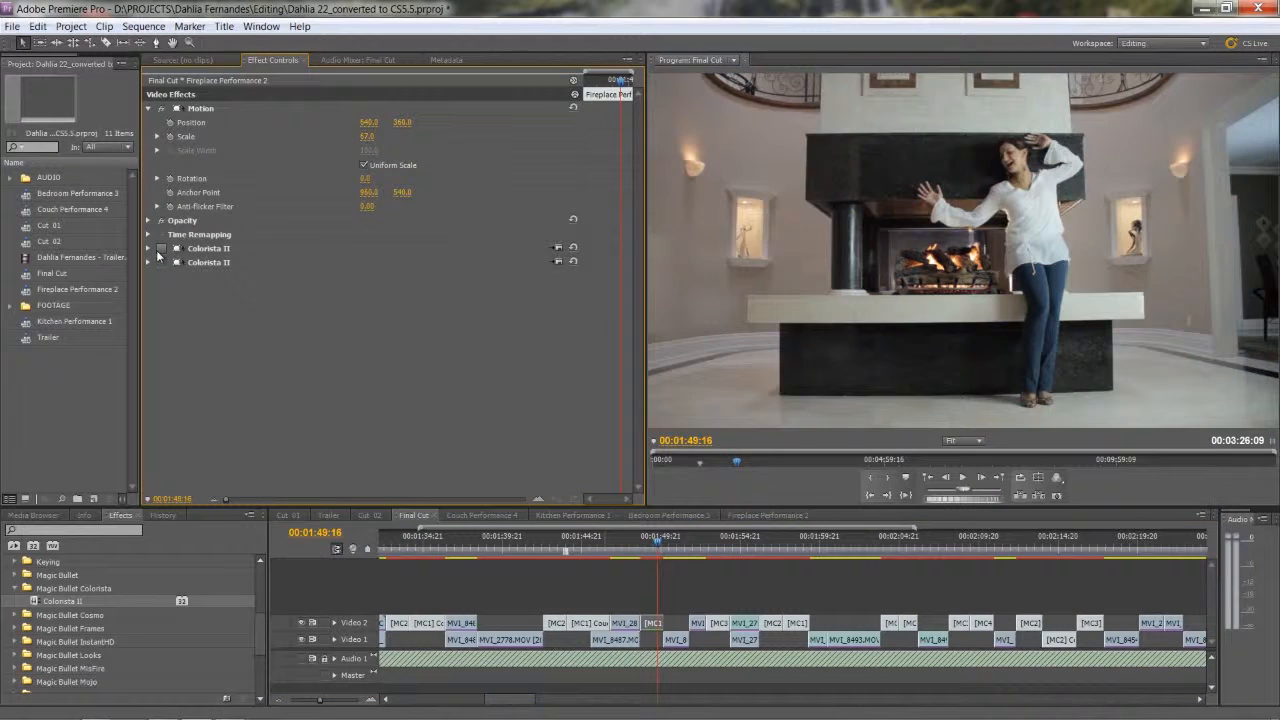
pyautogui.moveTo(655, 546); pyautogui.dragTo(653, 545)
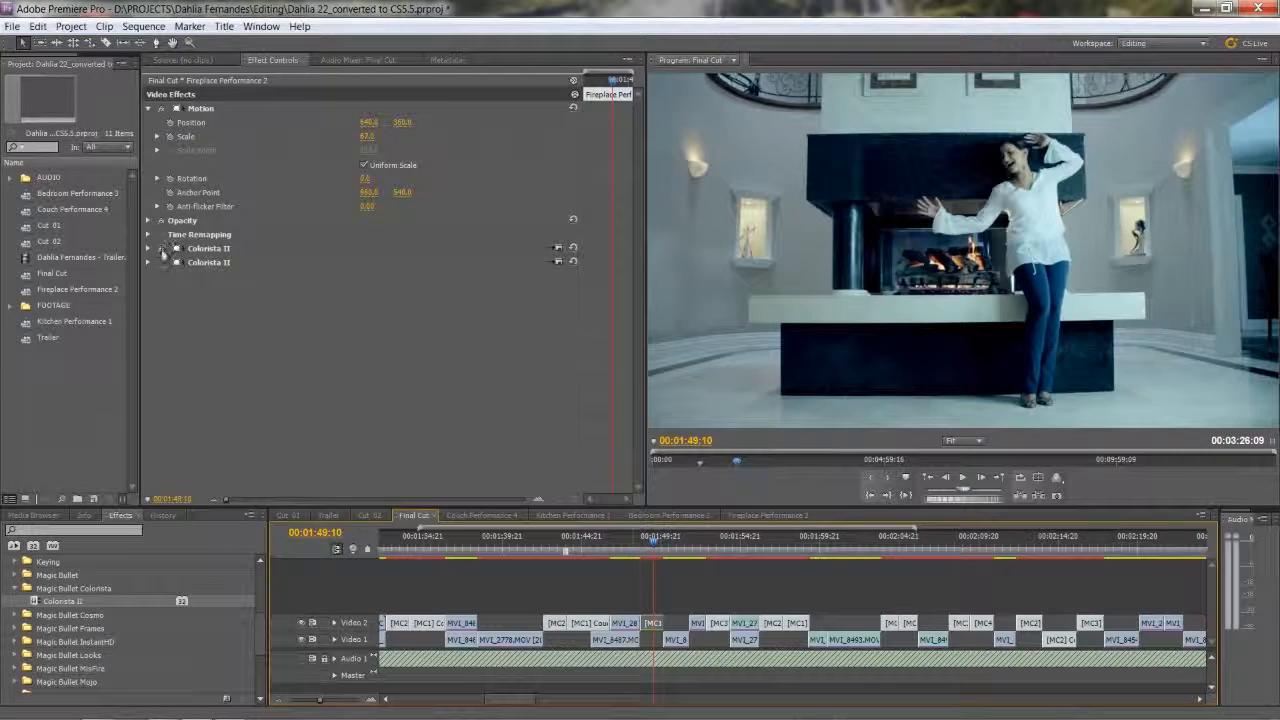
pyautogui.click(161, 249)
pyautogui.click(161, 263)
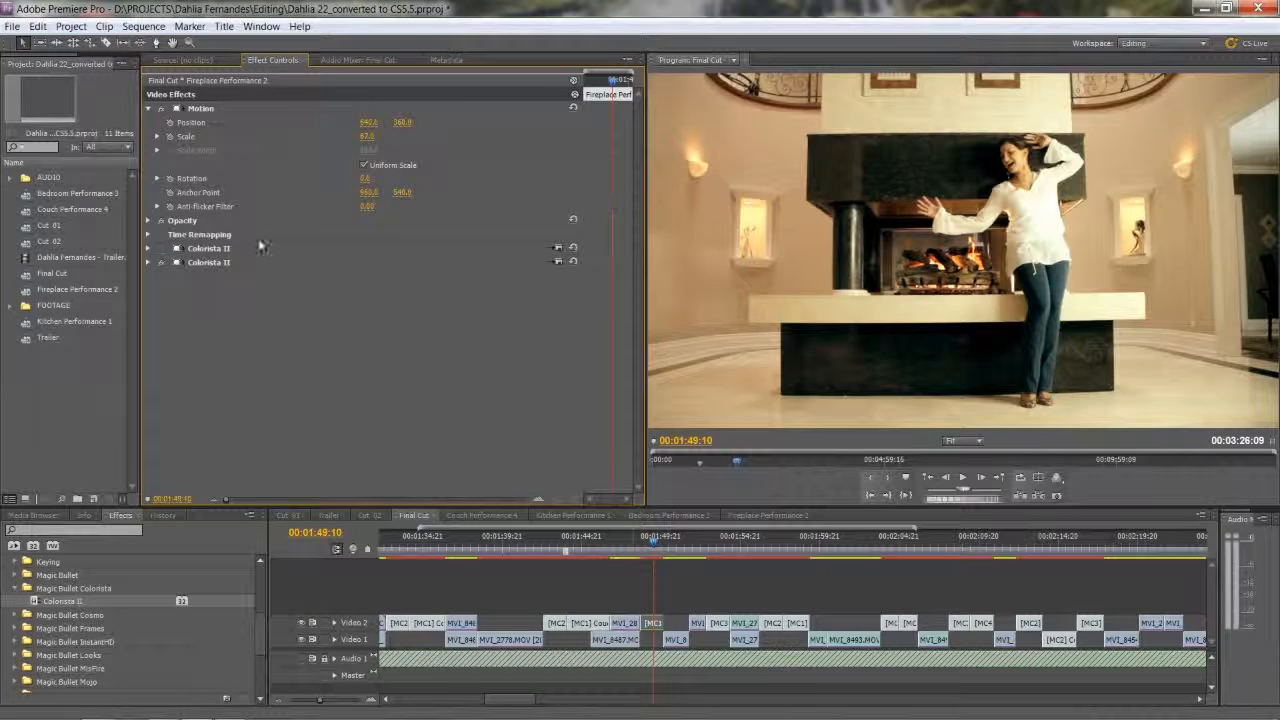
# Disable the warm Colorista II effect, and add a third one to the Fireplace Performance 2 clip with its Secondary 3-Way wheels expanded.
pyautogui.click(161, 263)
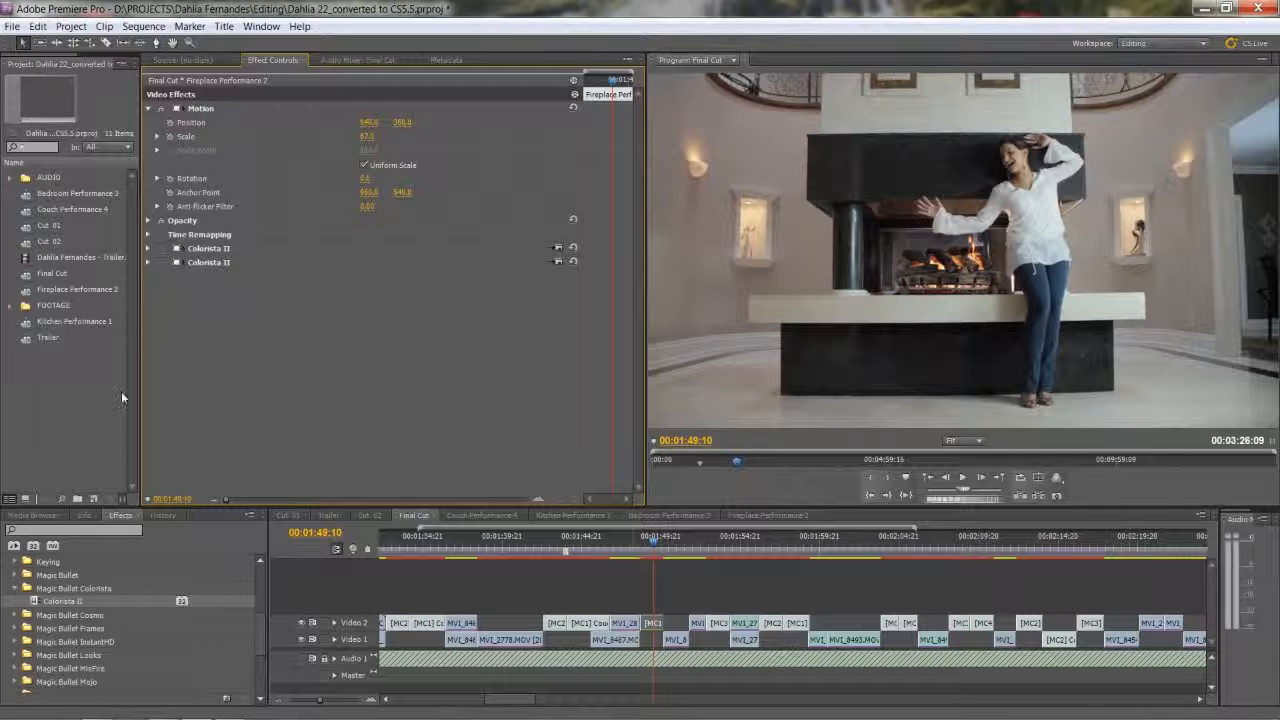
pyautogui.moveTo(42, 601); pyautogui.dragTo(652, 624)
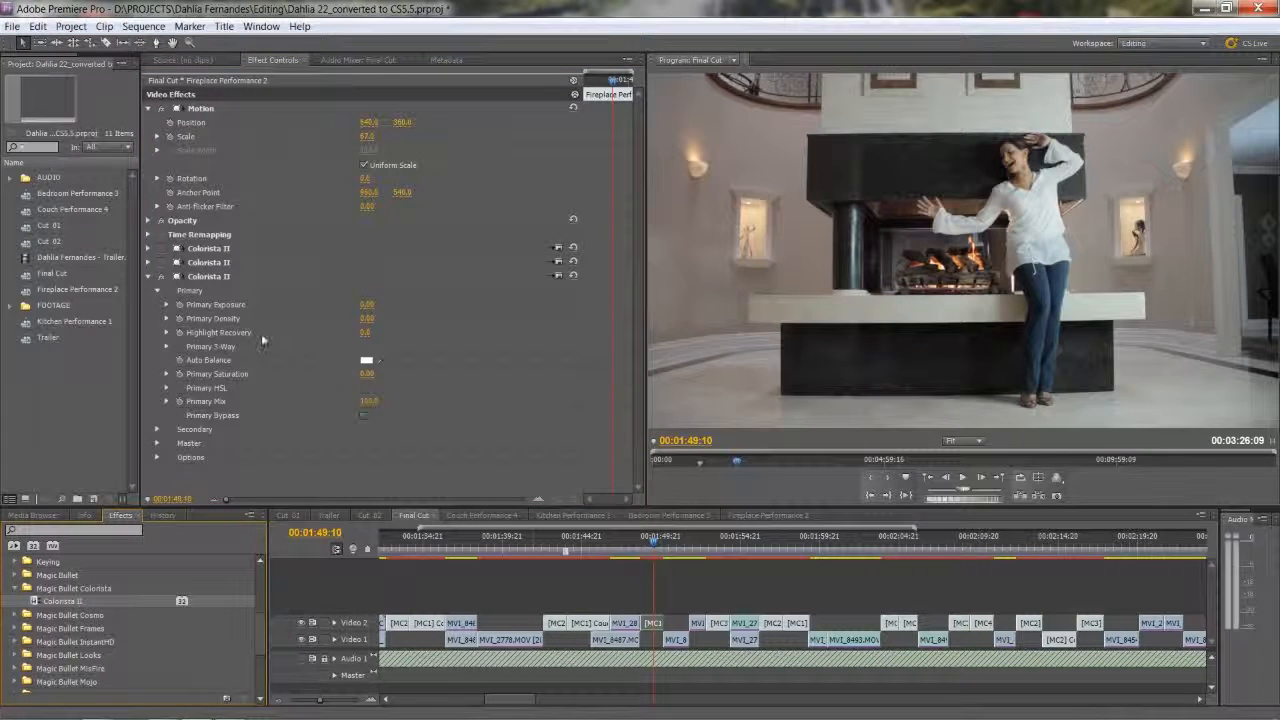
pyautogui.click(156, 429)
pyautogui.scroll(-5, 156, 432)
pyautogui.click(166, 353)
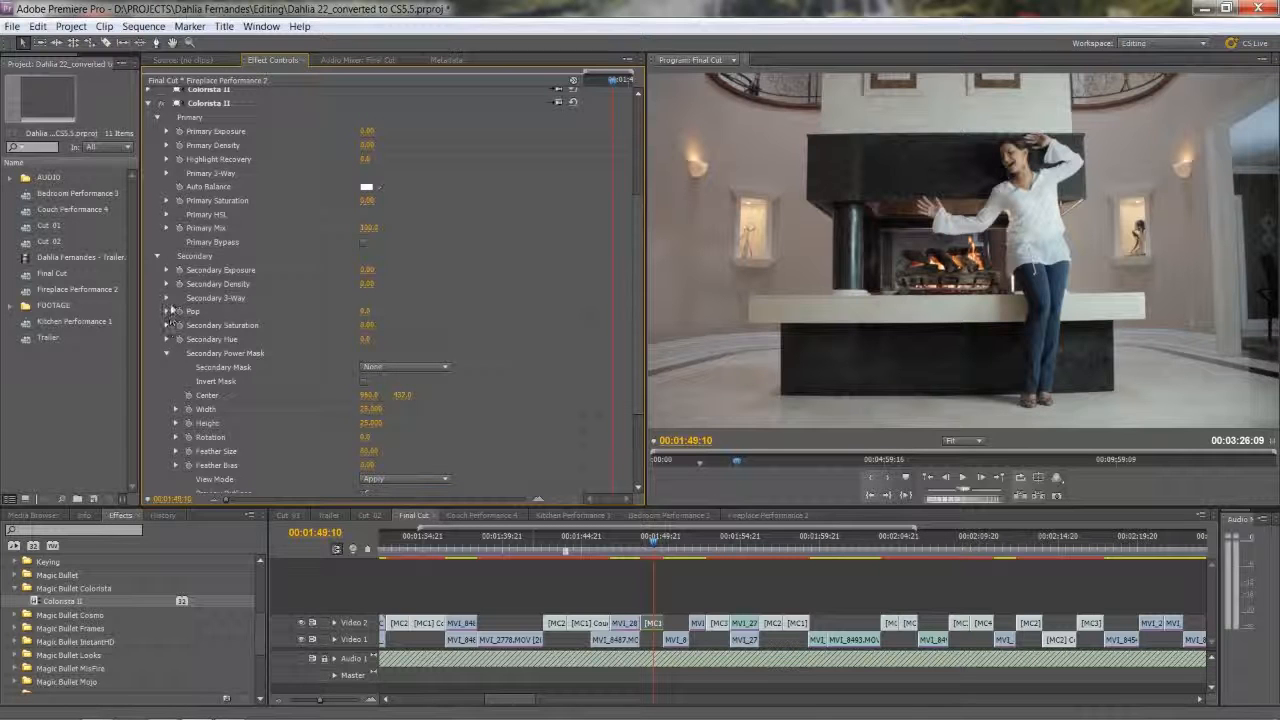
pyautogui.click(166, 299)
pyautogui.scroll(-1, 205, 372)
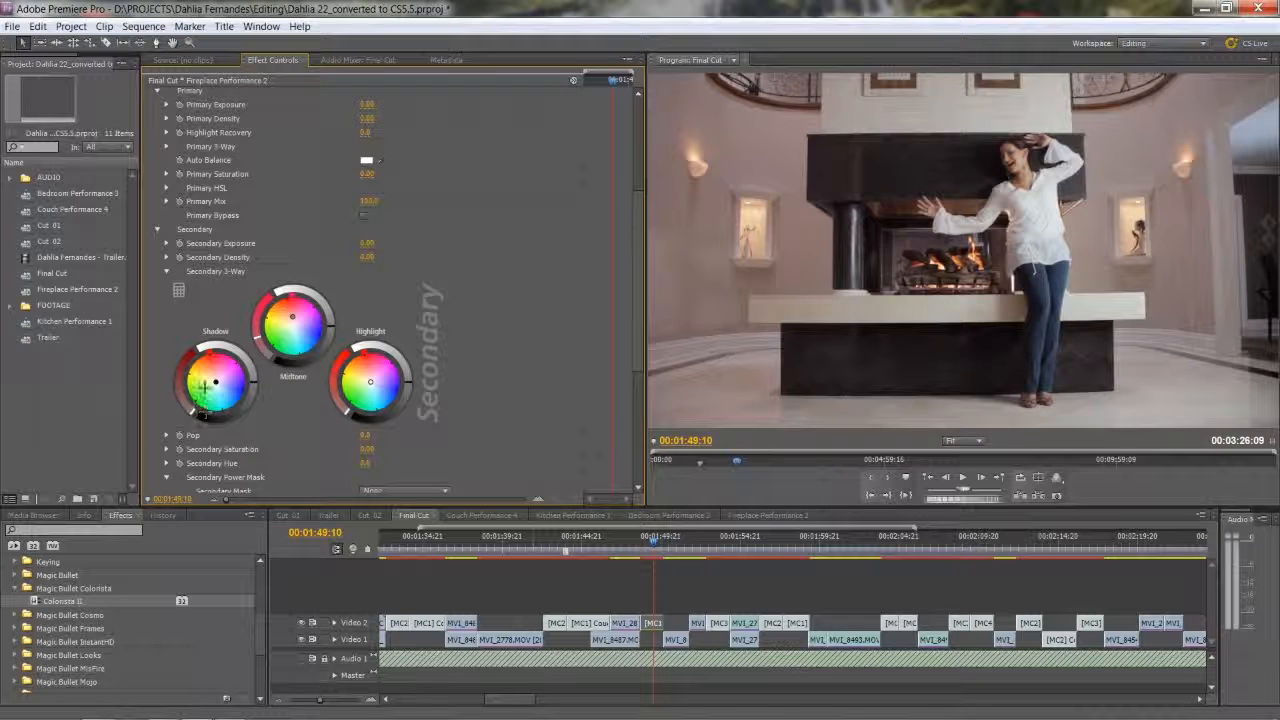
# Grade the third Colorista II's Secondary 3-Way with teal shadows, brighter slightly pink midtones and brighter yellow highlights.
pyautogui.moveTo(216, 381); pyautogui.dragTo(215, 397)
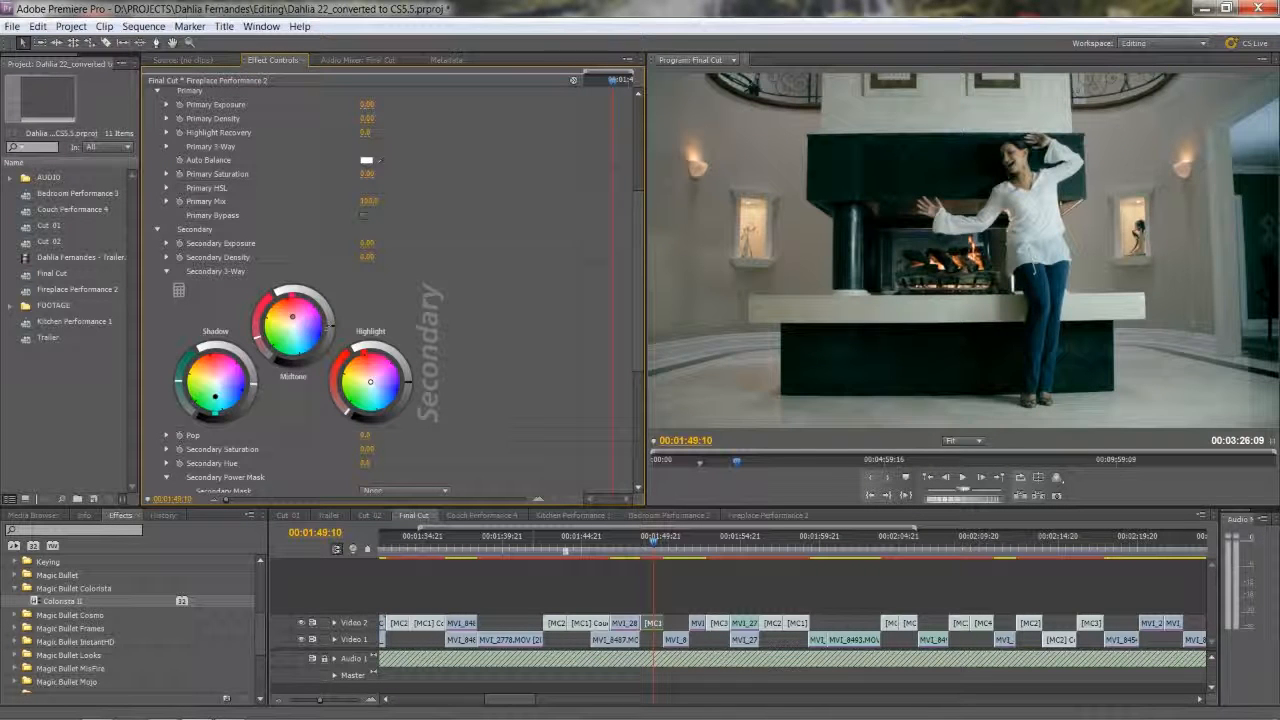
pyautogui.moveTo(328, 322); pyautogui.dragTo(326, 326)
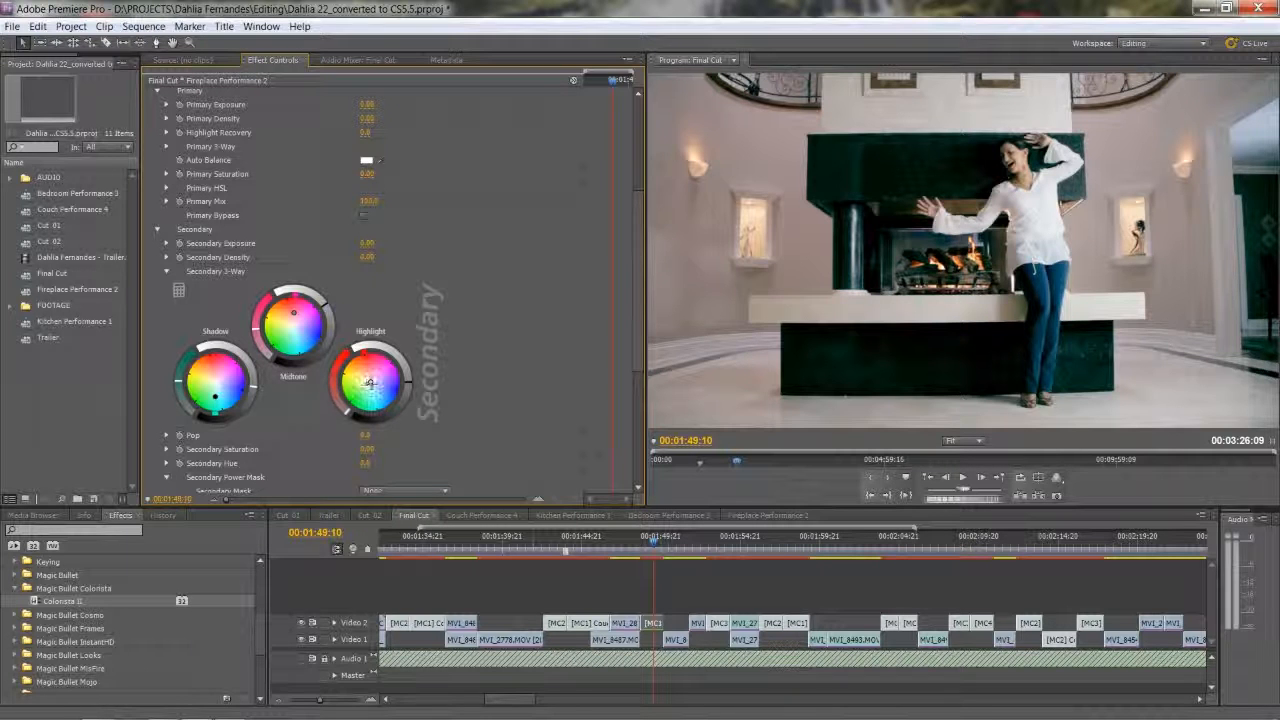
pyautogui.moveTo(367, 380); pyautogui.dragTo(360, 375)
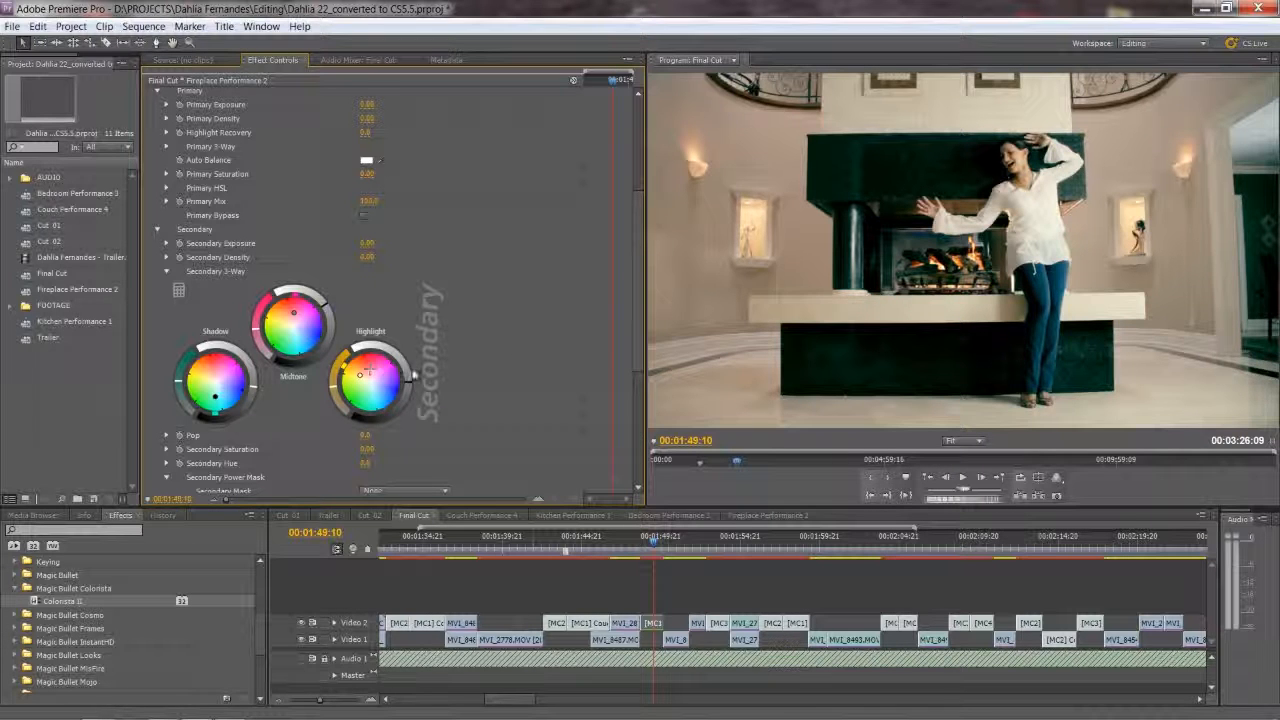
pyautogui.moveTo(411, 380); pyautogui.dragTo(412, 376)
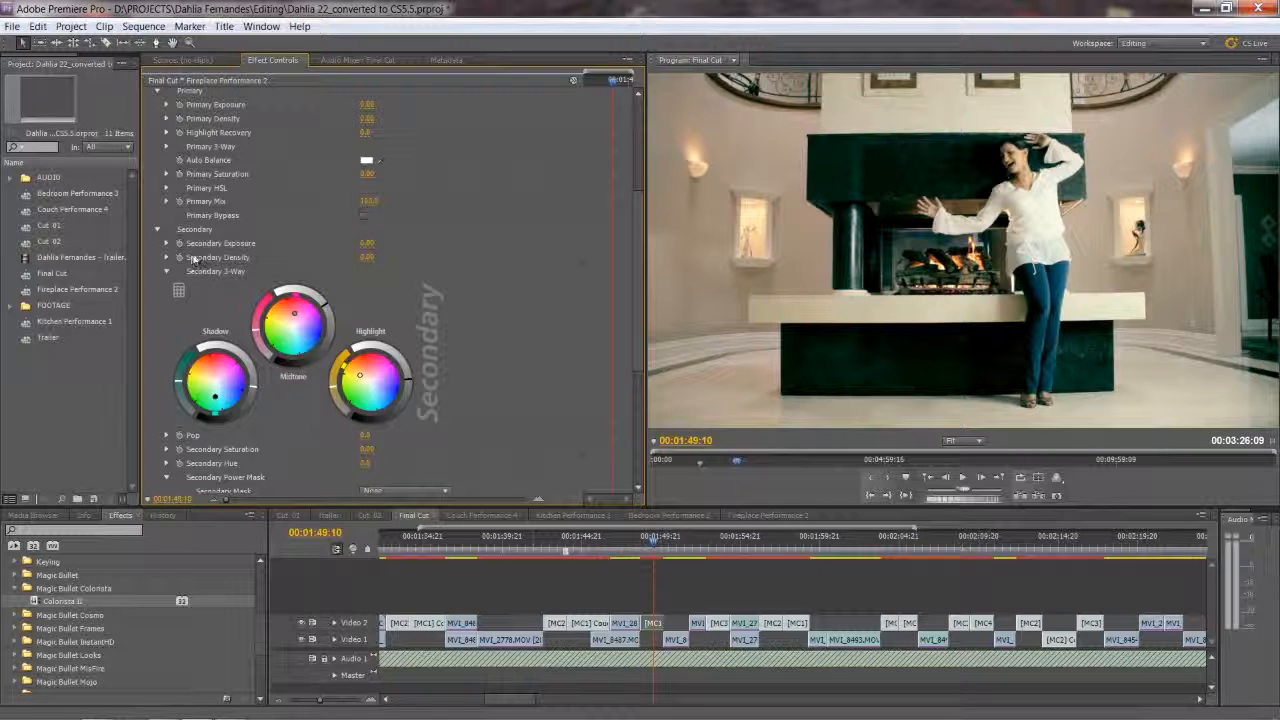
# Toggle the third, second and first Colorista II effects one at a time to compare the three looks, and switch all three off.
pyautogui.scroll(3, 199, 264)
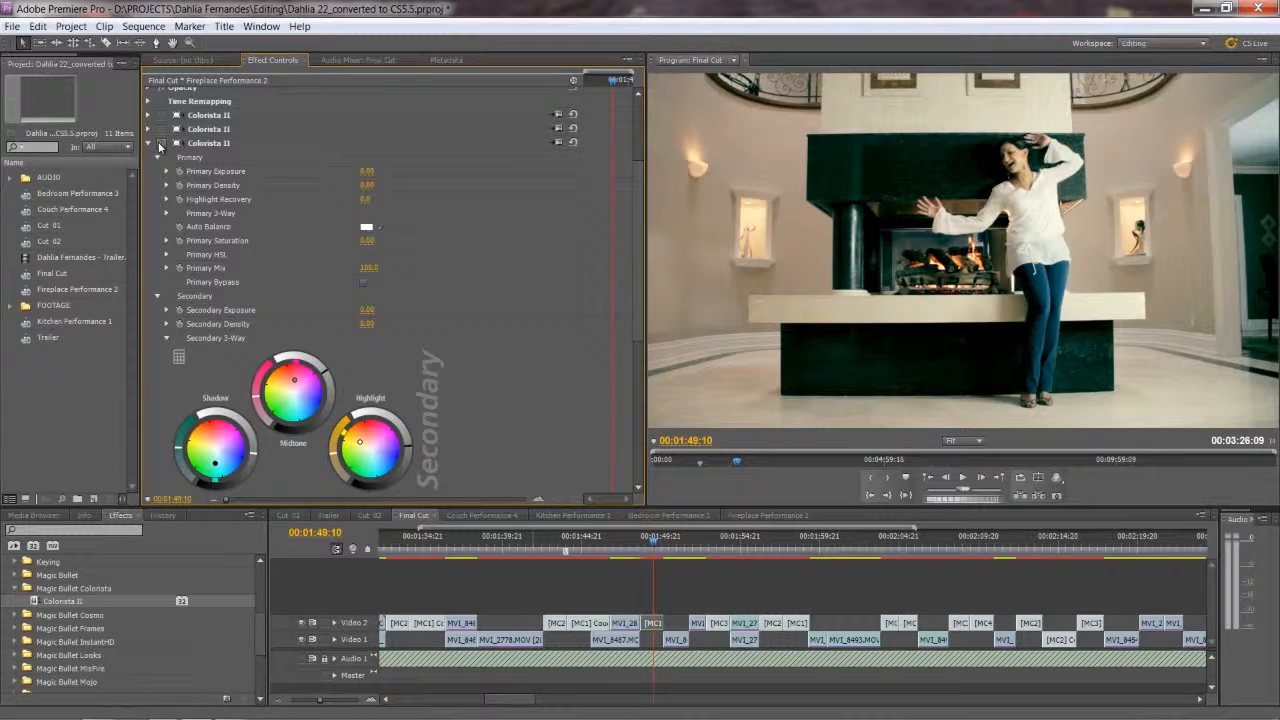
pyautogui.click(160, 144)
pyautogui.click(160, 144)
pyautogui.click(163, 145)
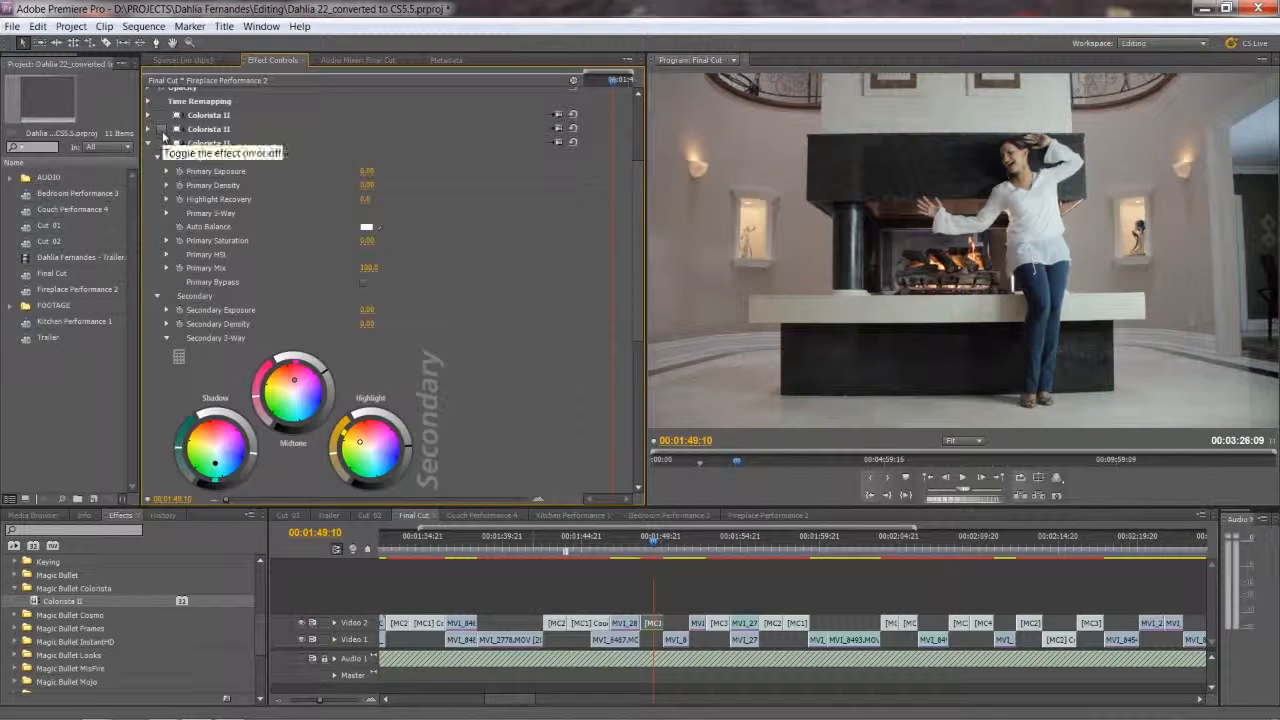
pyautogui.click(162, 132)
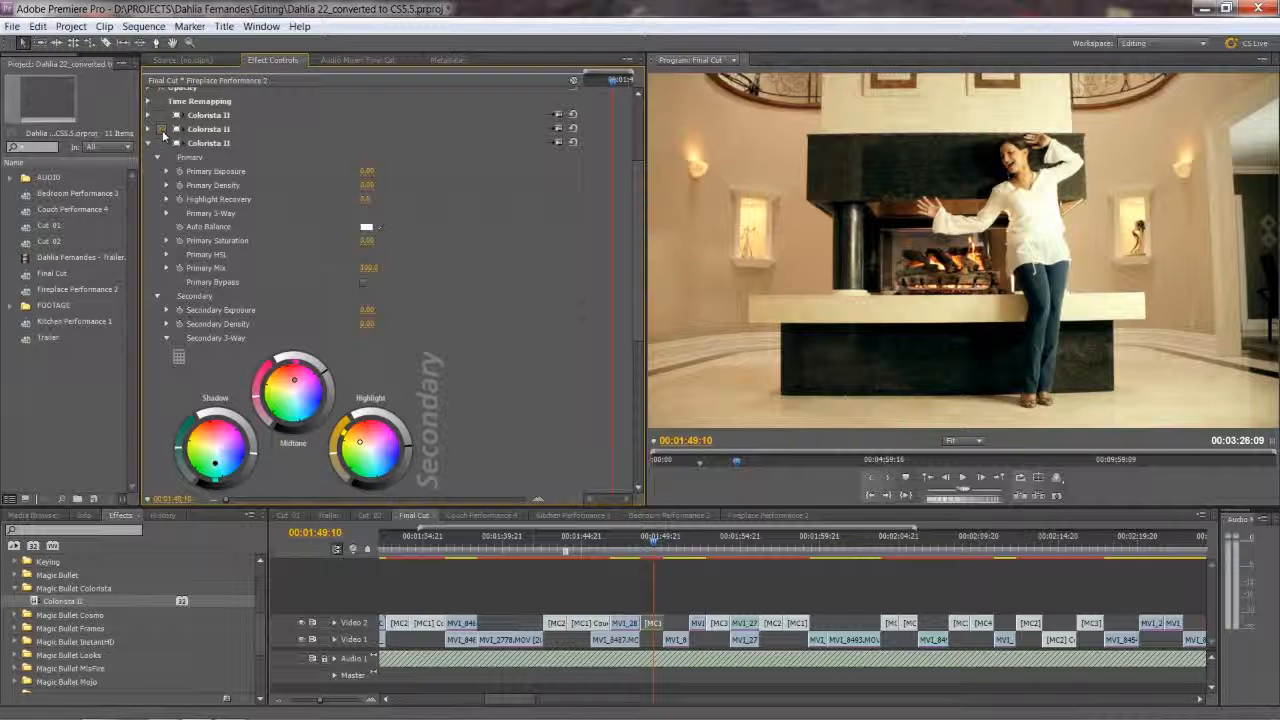
pyautogui.click(163, 131)
pyautogui.click(162, 117)
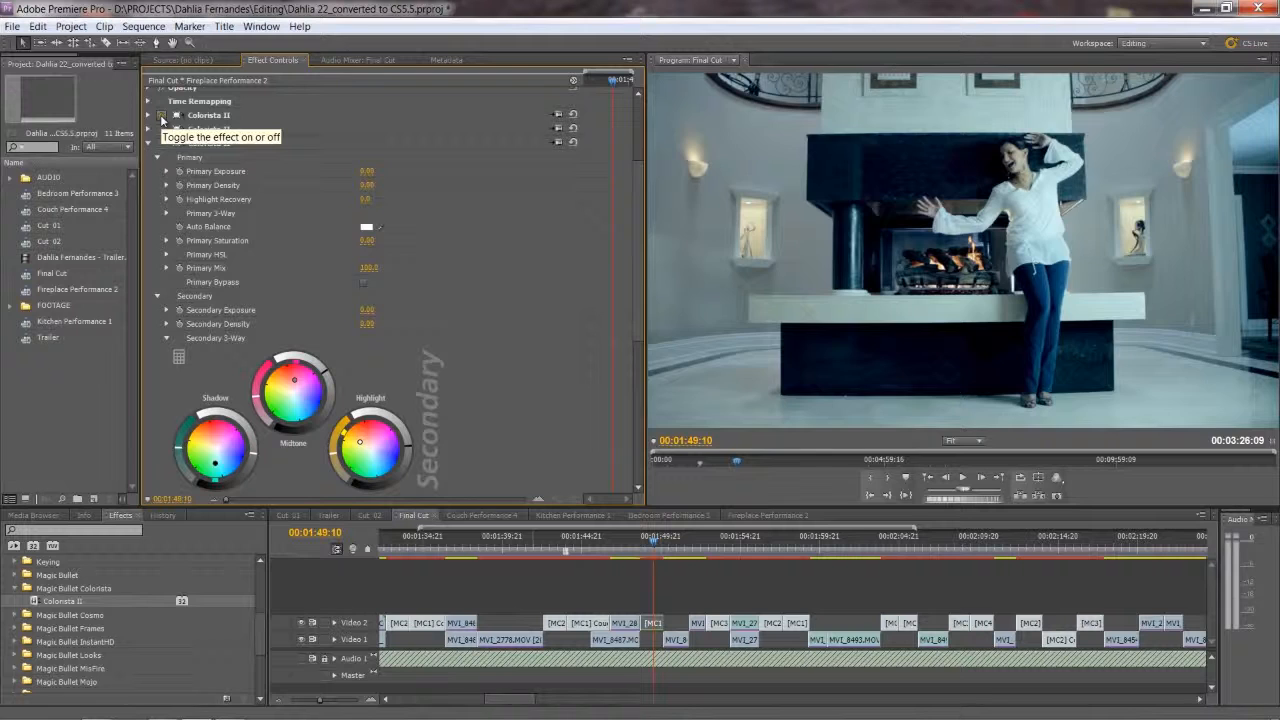
pyautogui.click(162, 117)
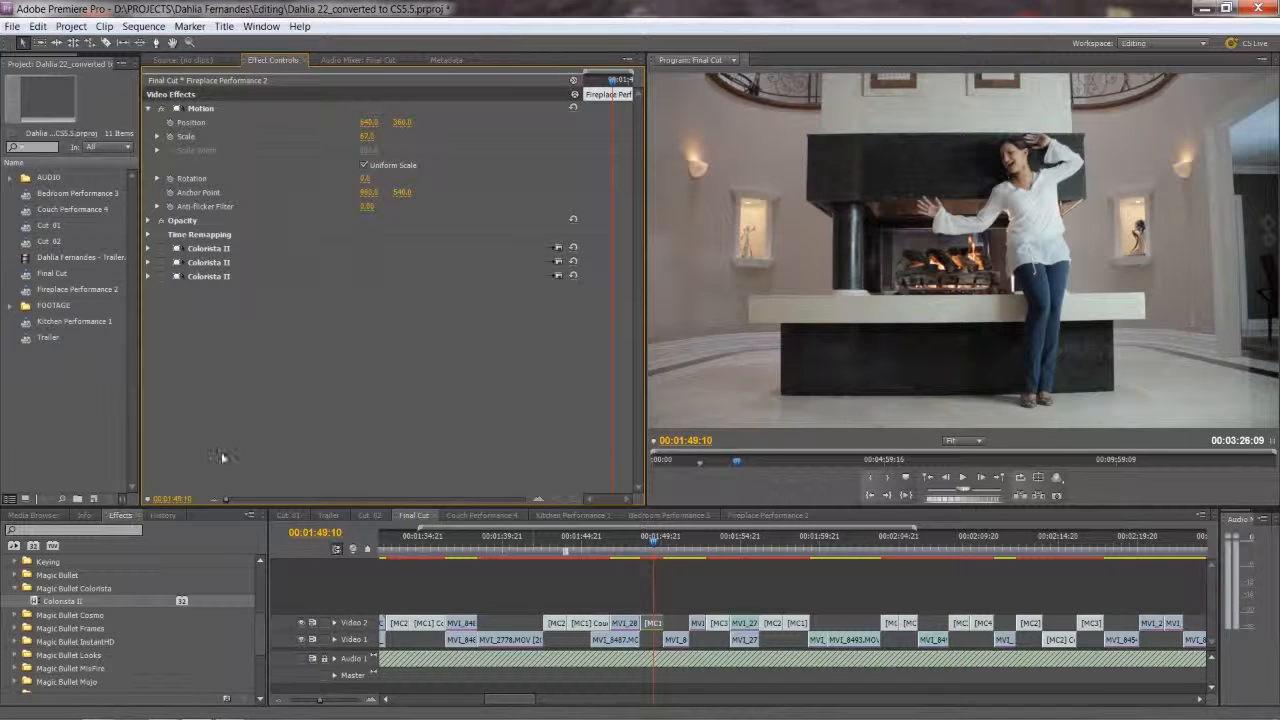